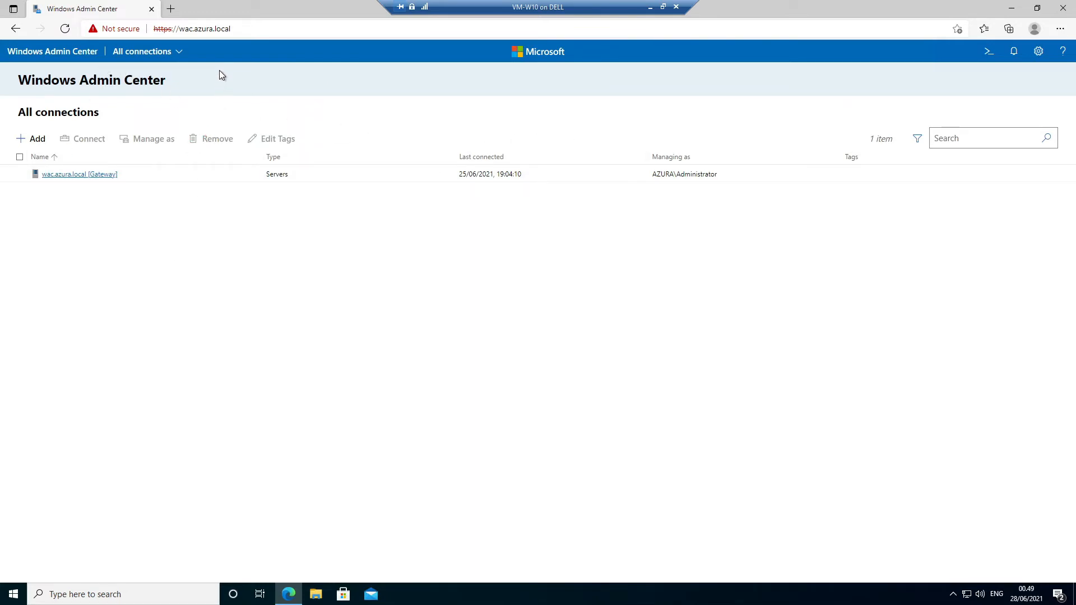
{"action": "left_click", "coordinate": [181, 52]}
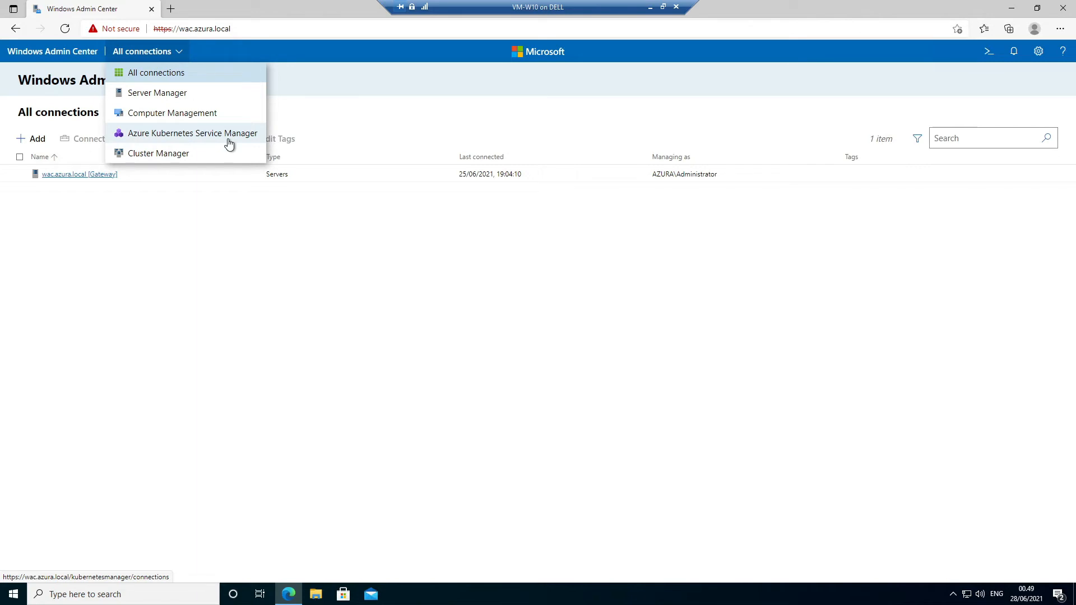
{"action": "left_click", "coordinate": [145, 308]}
{"action": "left_click", "coordinate": [163, 58]}
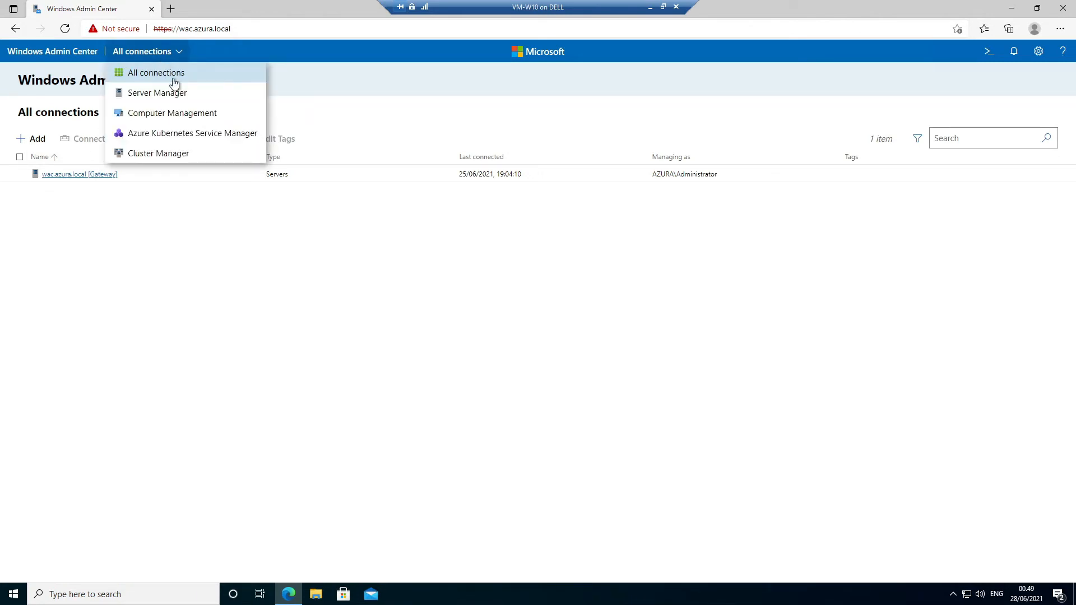
{"action": "left_click", "coordinate": [177, 92]}
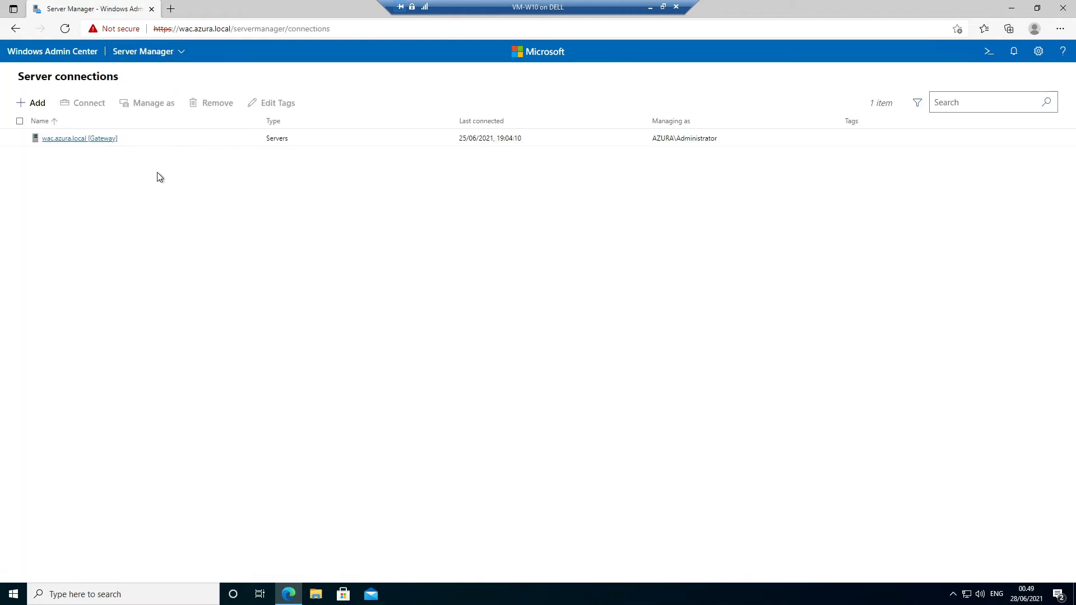
{"action": "left_click", "coordinate": [166, 56]}
{"action": "left_click", "coordinate": [77, 185]}
{"action": "left_click", "coordinate": [169, 56]}
{"action": "left_click", "coordinate": [173, 113]}
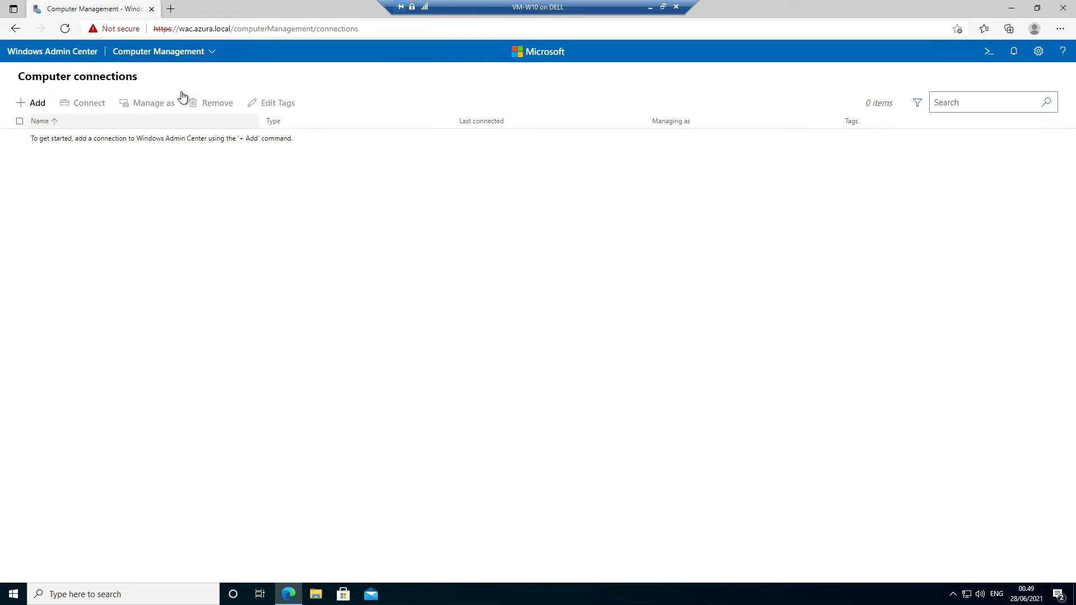
{"action": "left_click", "coordinate": [199, 56]}
{"action": "left_click", "coordinate": [174, 153]}
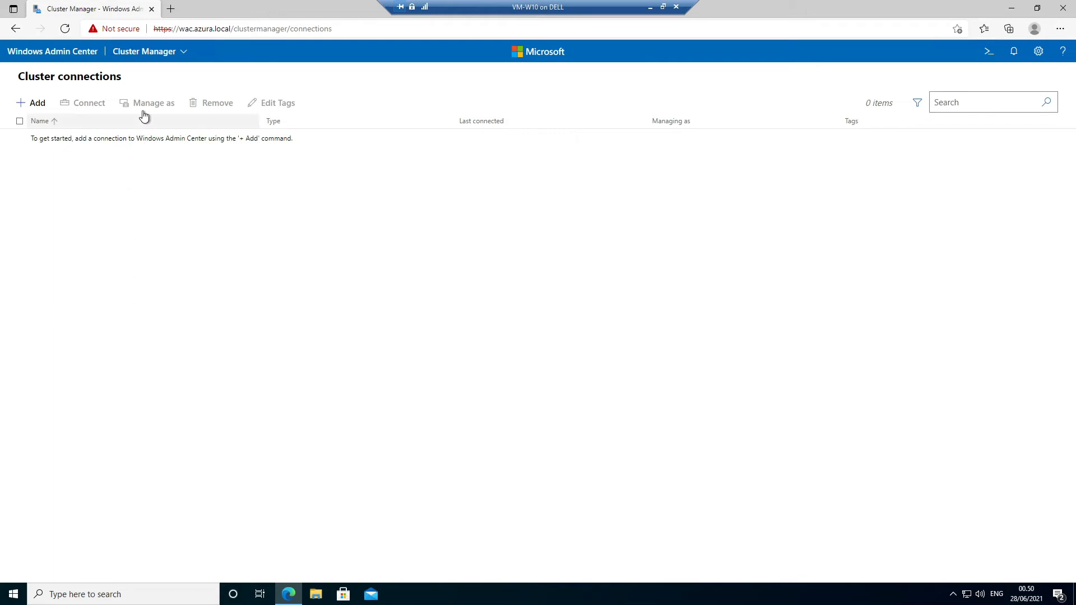
{"action": "left_click", "coordinate": [168, 53]}
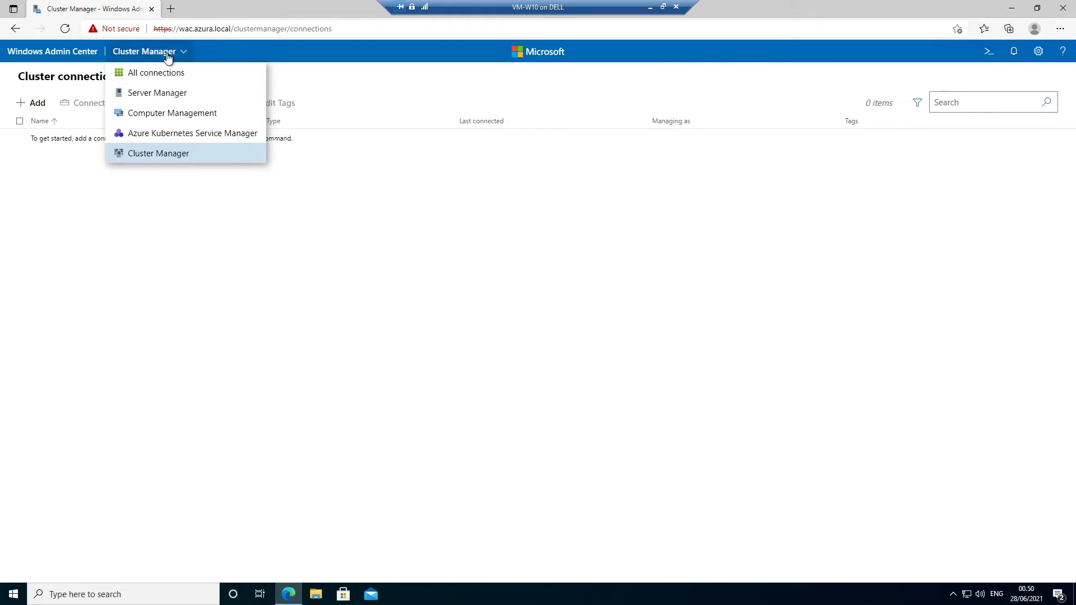
{"action": "left_click", "coordinate": [362, 168]}
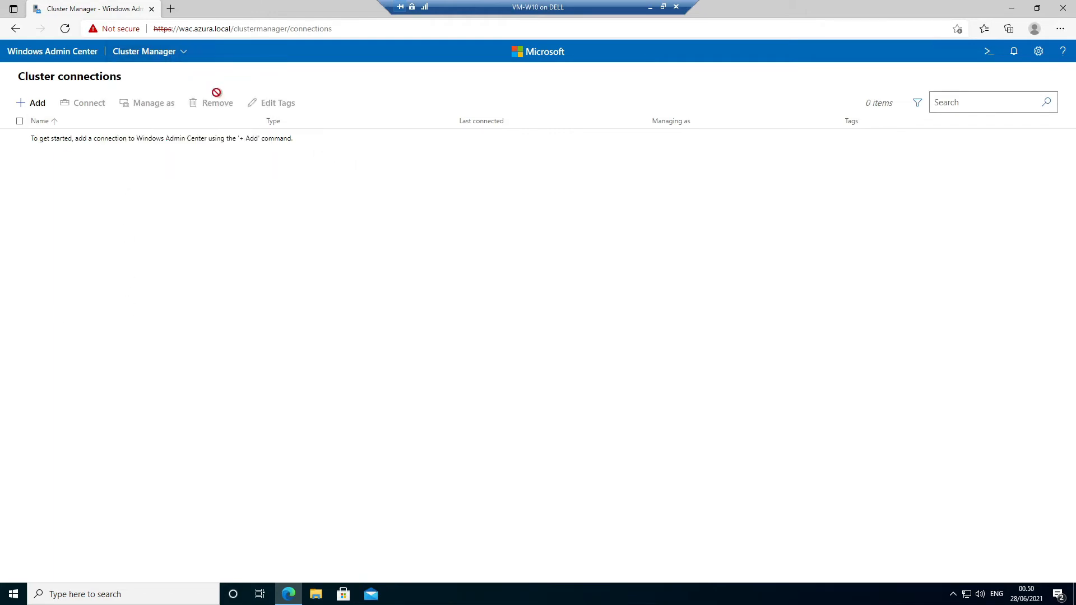
{"action": "left_click", "coordinate": [175, 54]}
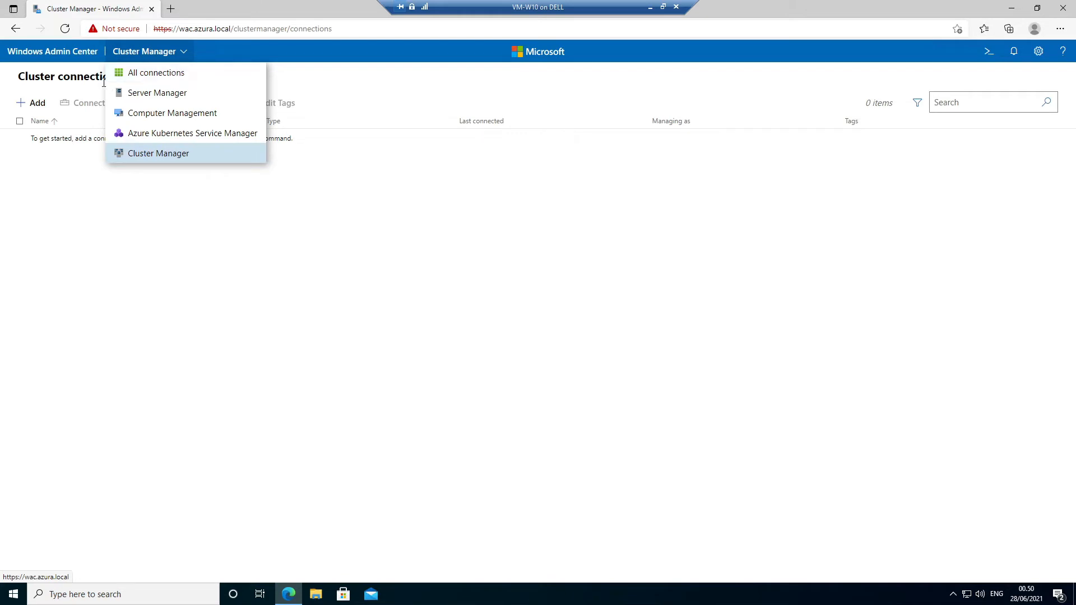
{"action": "left_click", "coordinate": [139, 79]}
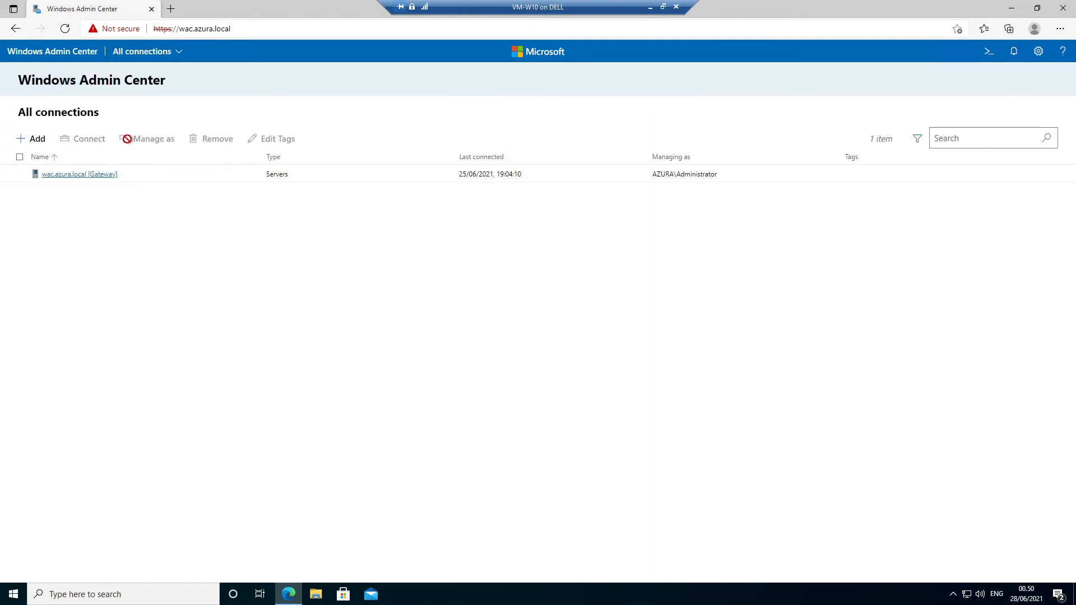
{"action": "left_click", "coordinate": [158, 56]}
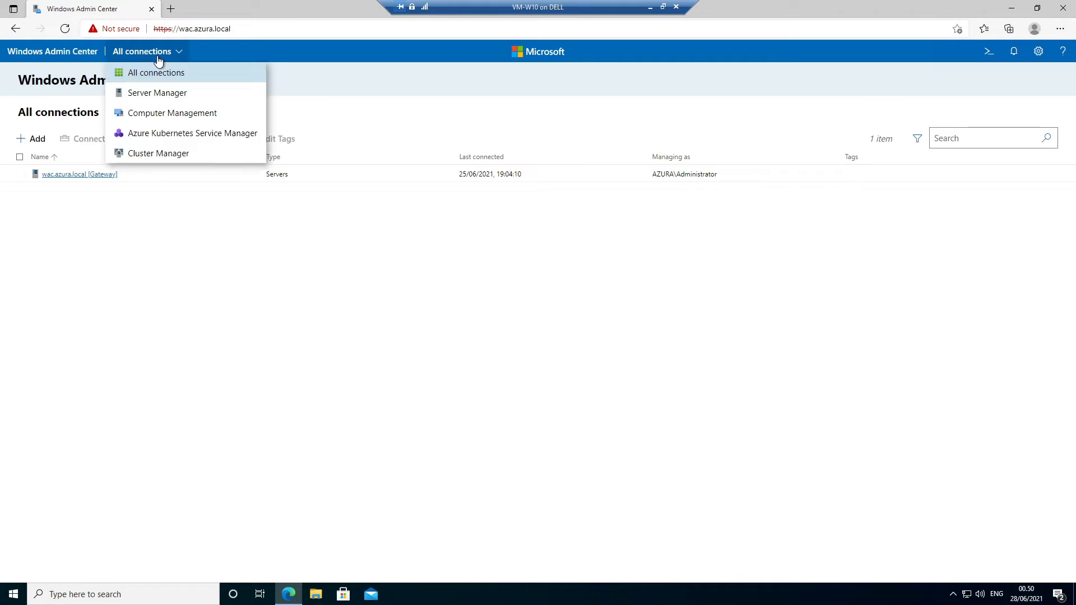
{"action": "left_click", "coordinate": [42, 118]}
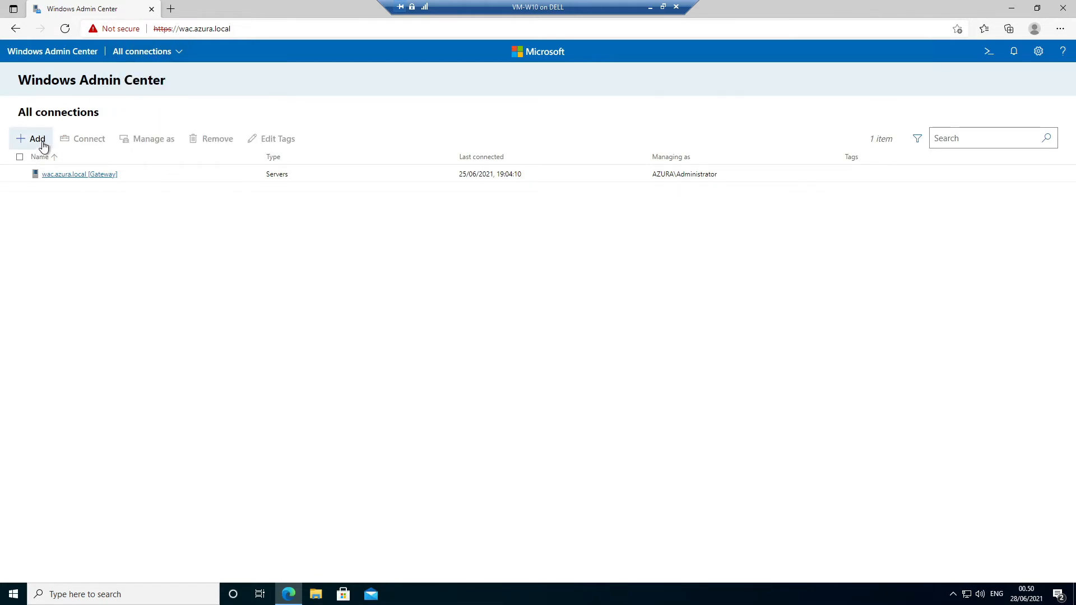
{"action": "left_click", "coordinate": [44, 144]}
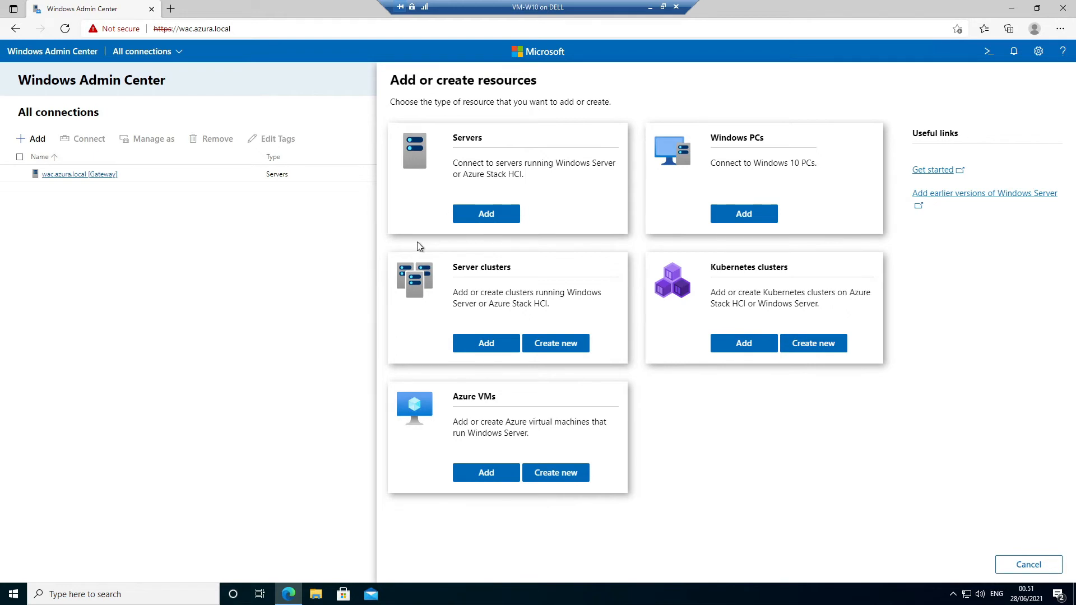
{"action": "left_click", "coordinate": [337, 248]}
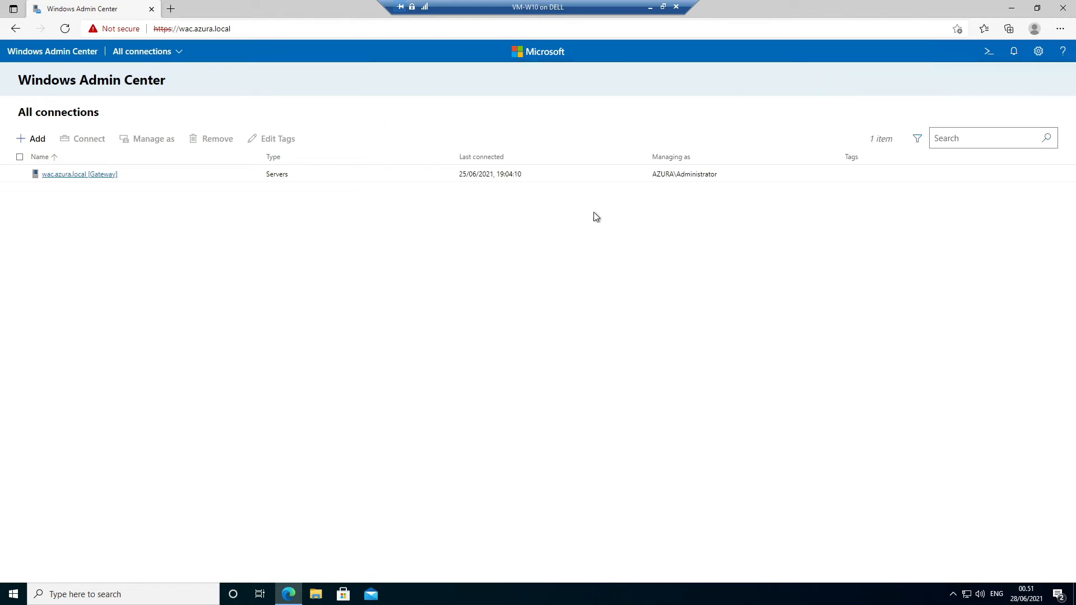
{"action": "left_click", "coordinate": [984, 56]}
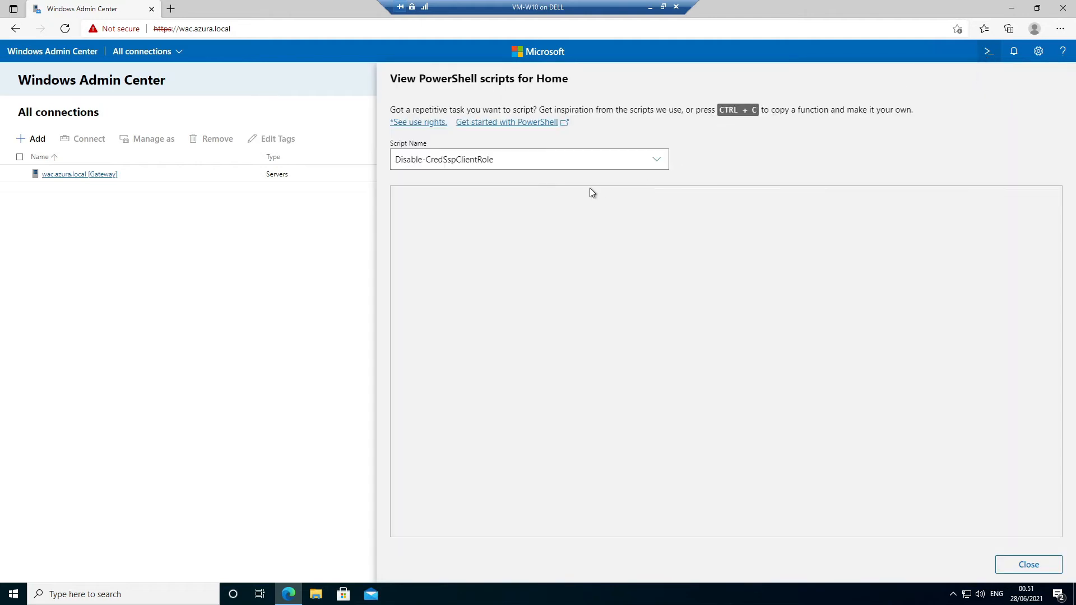
{"action": "key", "text": "ctrl+a"}
{"action": "scroll", "coordinate": [656, 230], "scroll_direction": "down", "scroll_amount": 3}
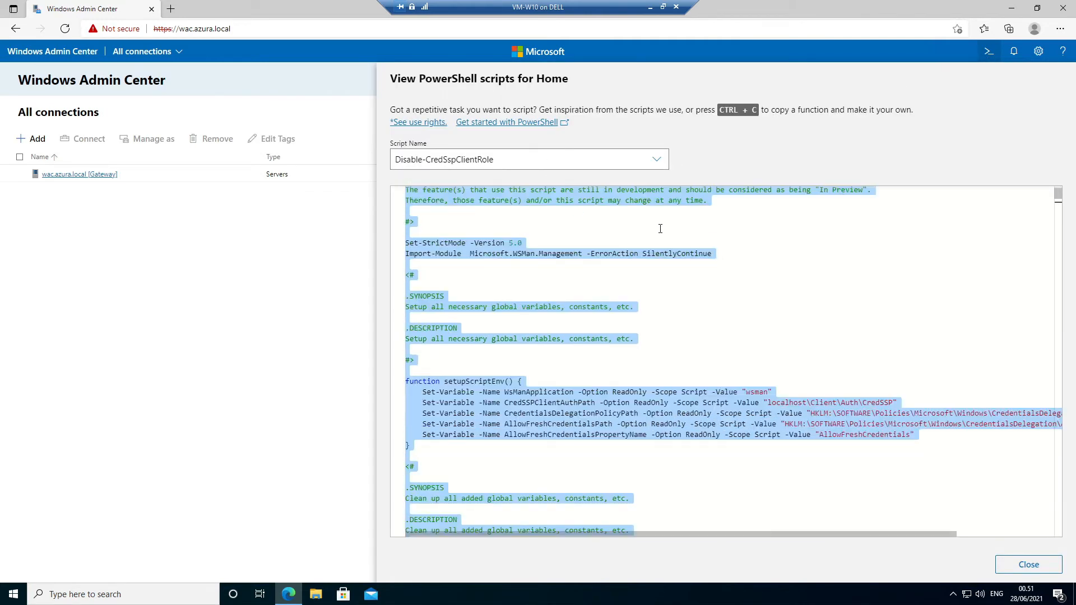
{"action": "scroll", "coordinate": [690, 256], "scroll_direction": "up", "scroll_amount": 3}
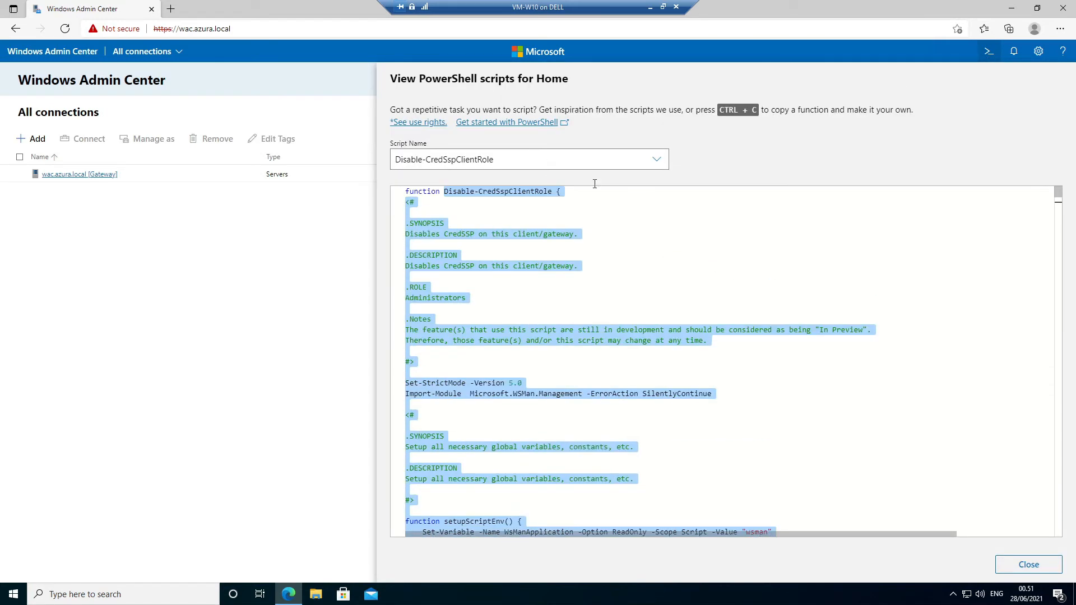
{"action": "left_click", "coordinate": [570, 157]}
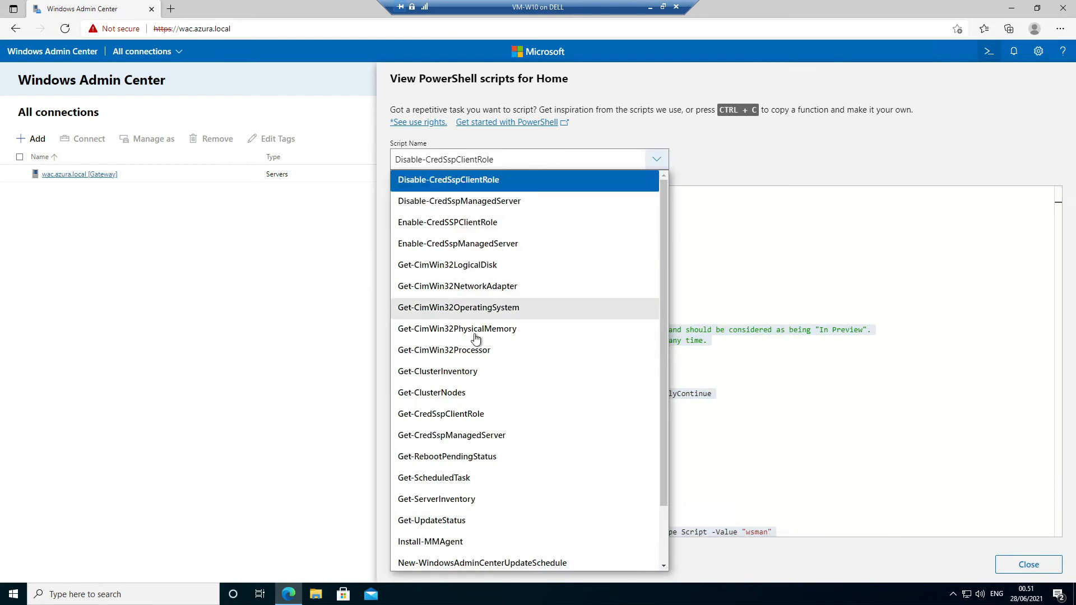
{"action": "left_click", "coordinate": [449, 371]}
{"action": "left_click", "coordinate": [538, 163]}
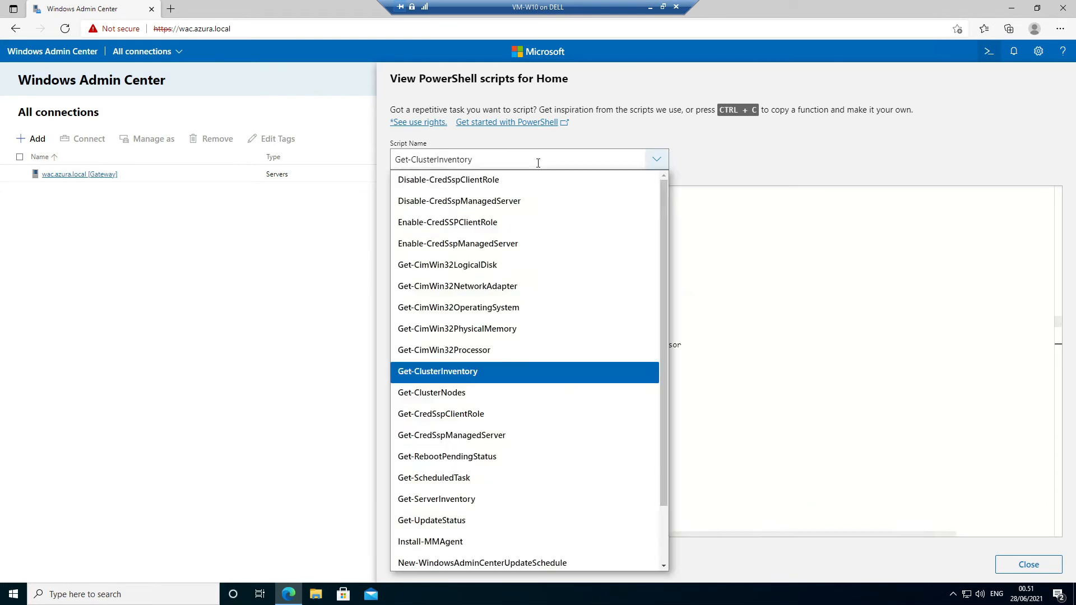
{"action": "left_click", "coordinate": [751, 153]}
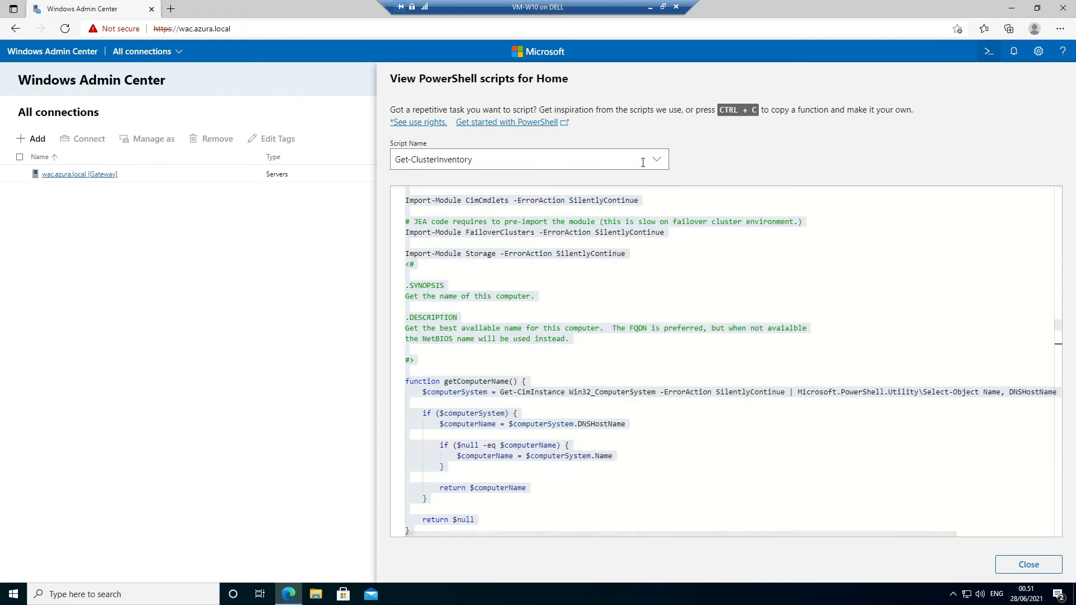
{"action": "left_click", "coordinate": [563, 161]}
{"action": "scroll", "coordinate": [521, 328], "scroll_direction": "down", "scroll_amount": 2}
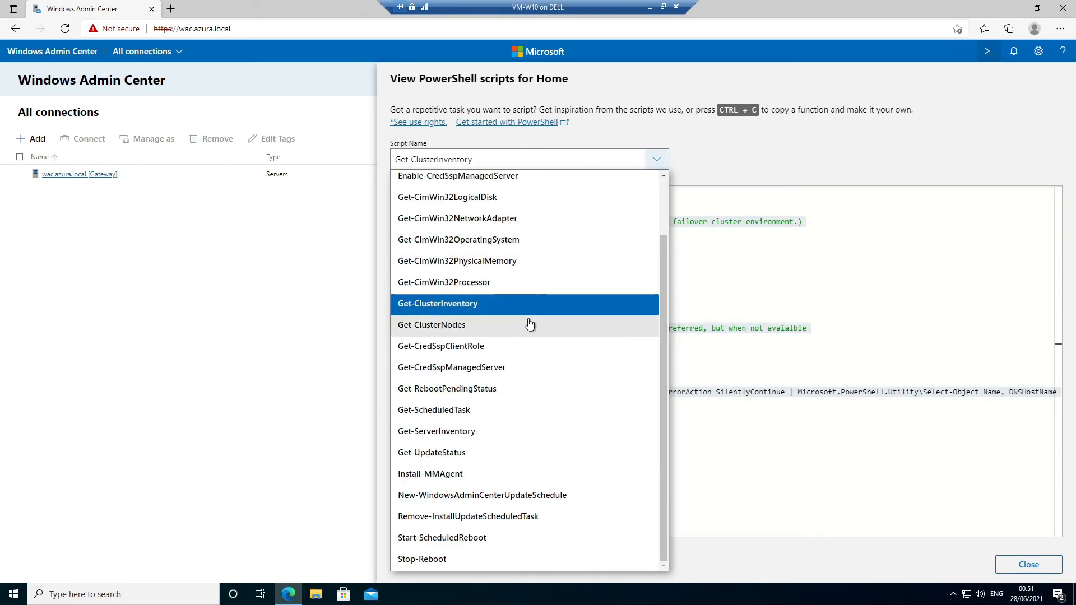
{"action": "left_click", "coordinate": [527, 474]}
{"action": "scroll", "coordinate": [601, 303], "scroll_direction": "down", "scroll_amount": 6}
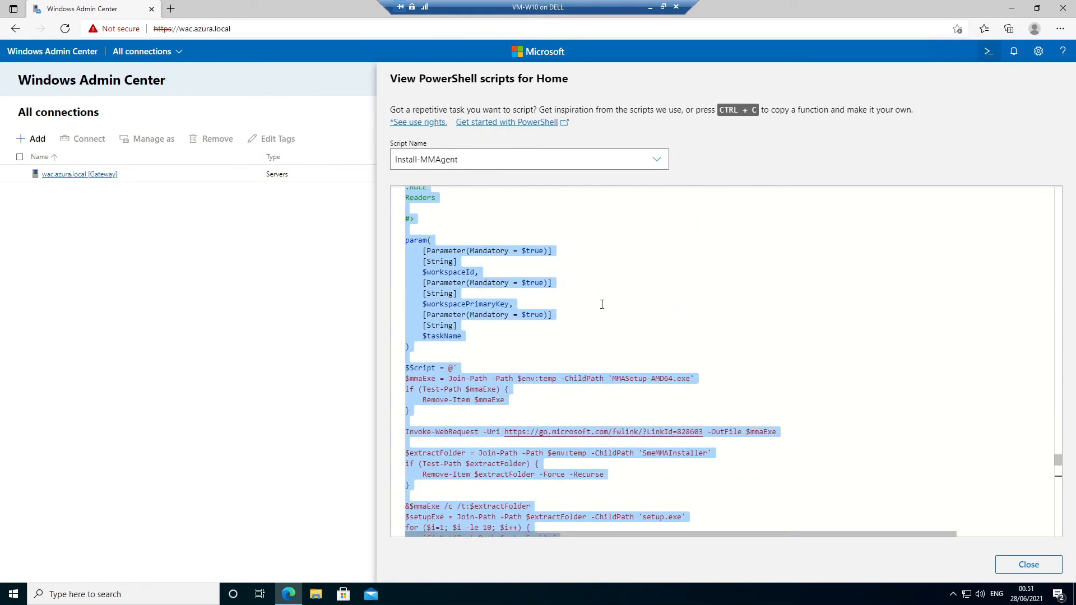
{"action": "scroll", "coordinate": [648, 319], "scroll_direction": "up", "scroll_amount": 8}
{"action": "scroll", "coordinate": [660, 333], "scroll_direction": "up", "scroll_amount": 6}
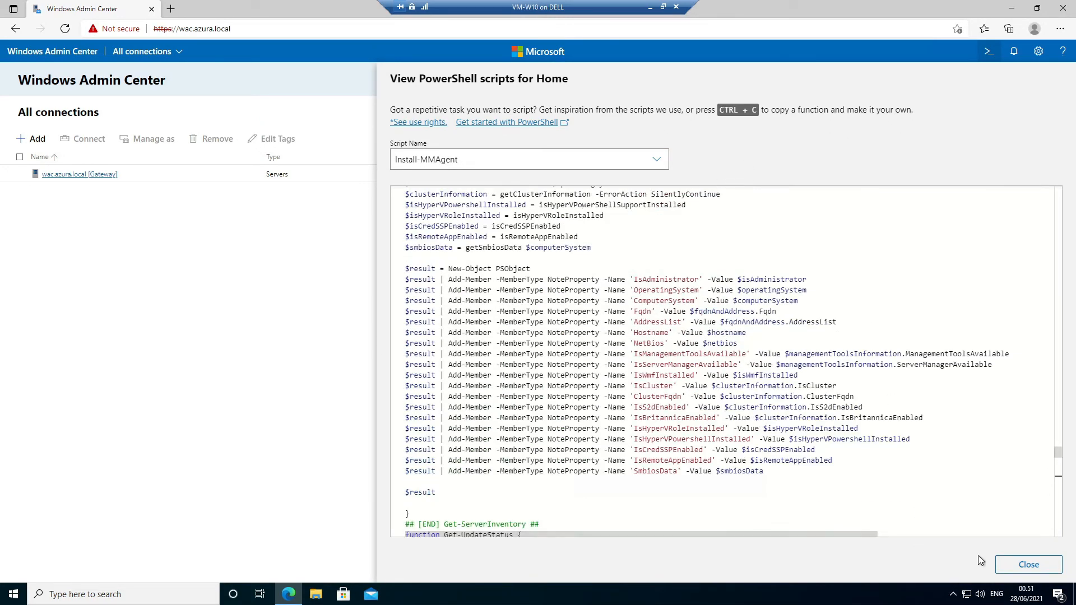
{"action": "left_click", "coordinate": [1016, 567]}
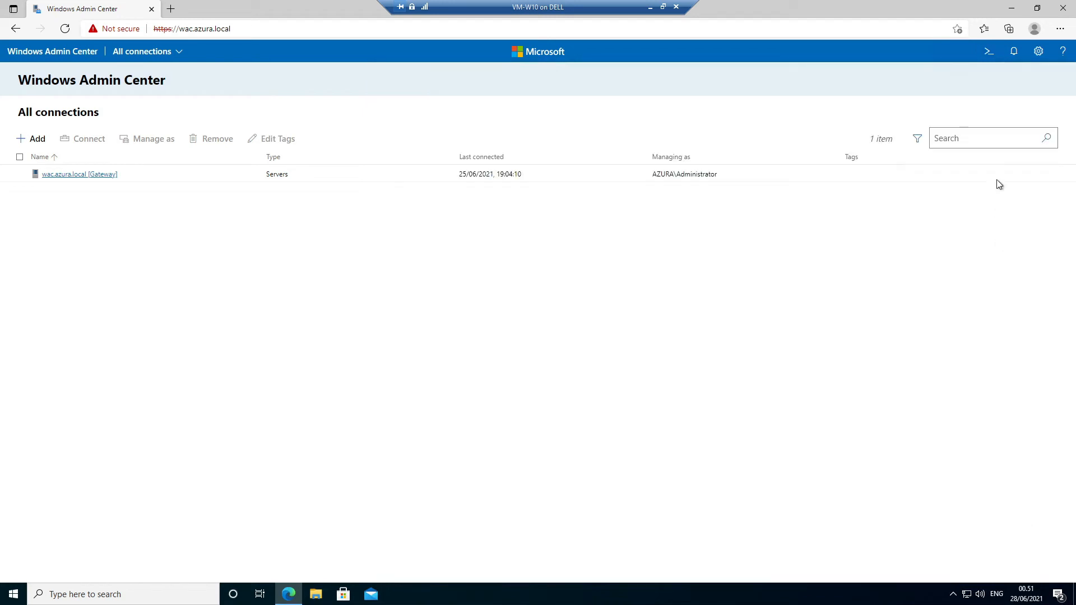
{"action": "left_click", "coordinate": [1014, 54]}
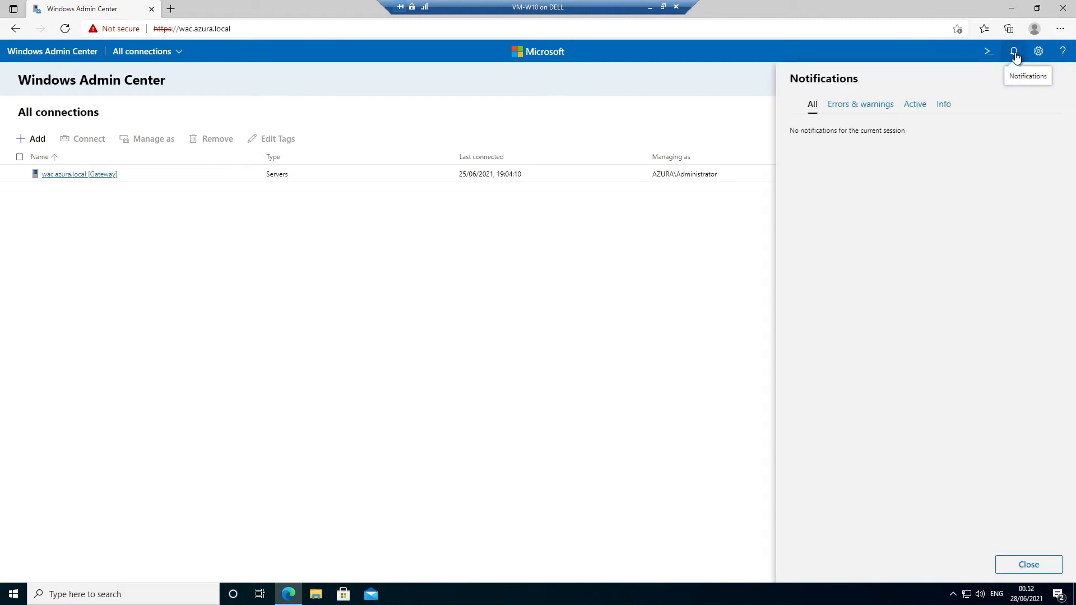
{"action": "left_click", "coordinate": [854, 111]}
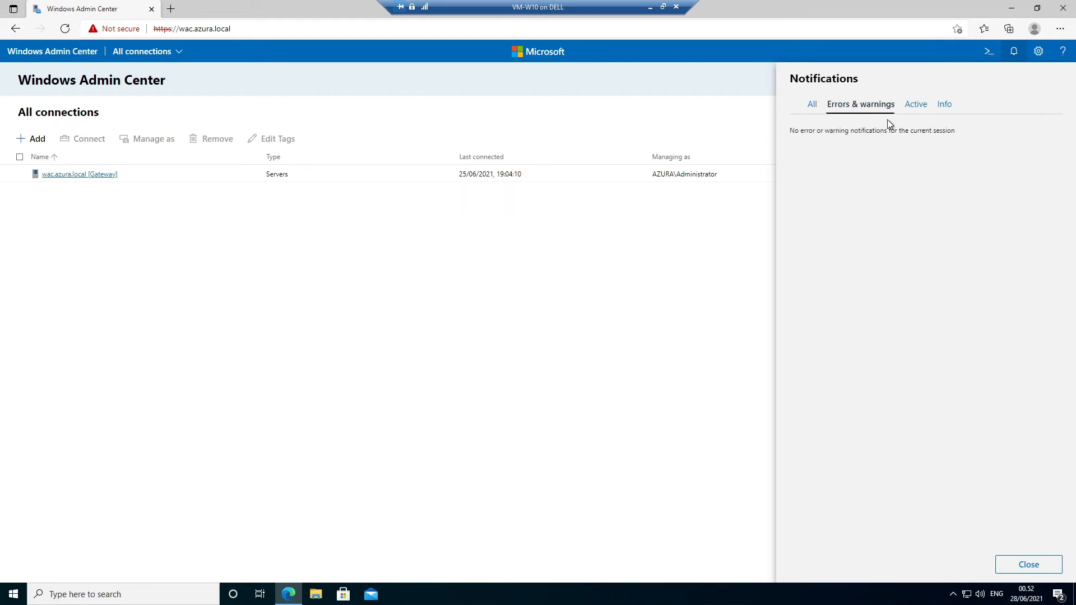
{"action": "left_click", "coordinate": [908, 111]}
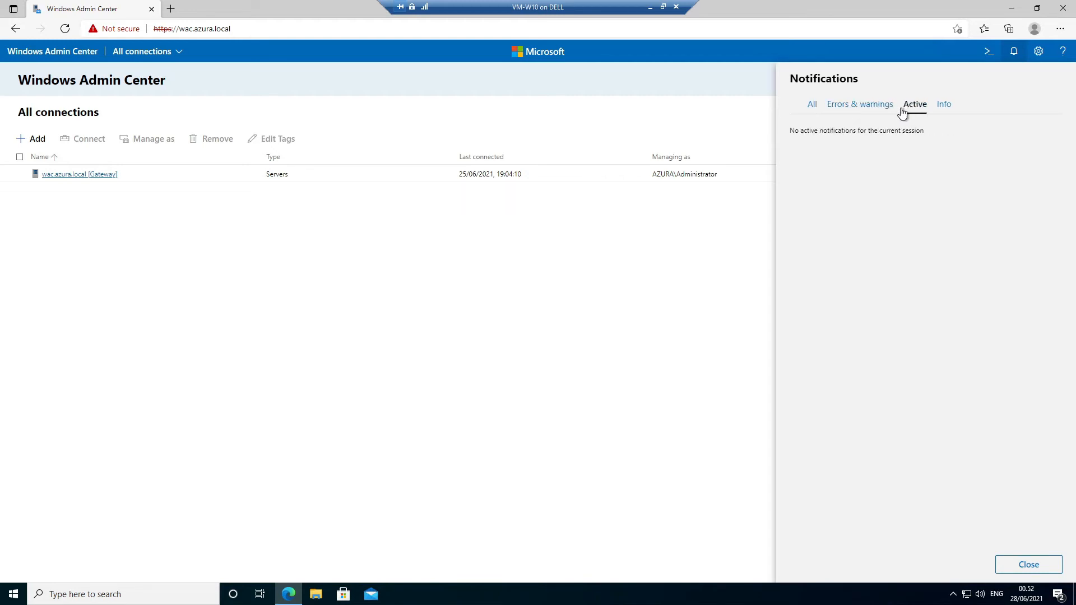
{"action": "left_click", "coordinate": [945, 109]}
{"action": "left_click", "coordinate": [813, 106]}
{"action": "left_click", "coordinate": [713, 212]}
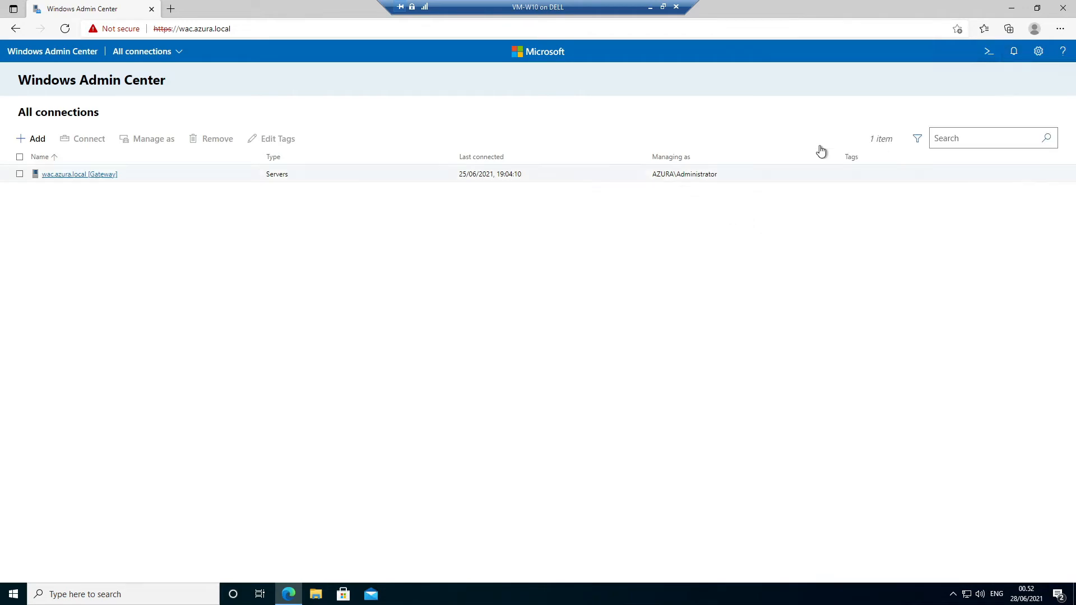
- Flip Personalization between dark and light mode, keep light mode, then view Suggestions and Advanced developer settings
{"action": "left_click", "coordinate": [1037, 62]}
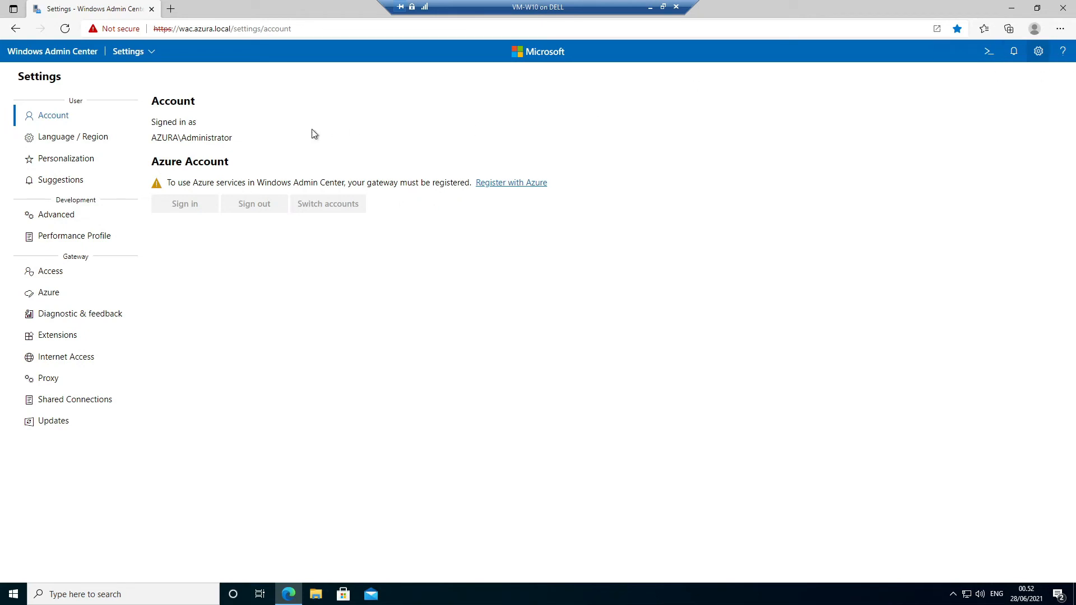
{"action": "left_click", "coordinate": [99, 145]}
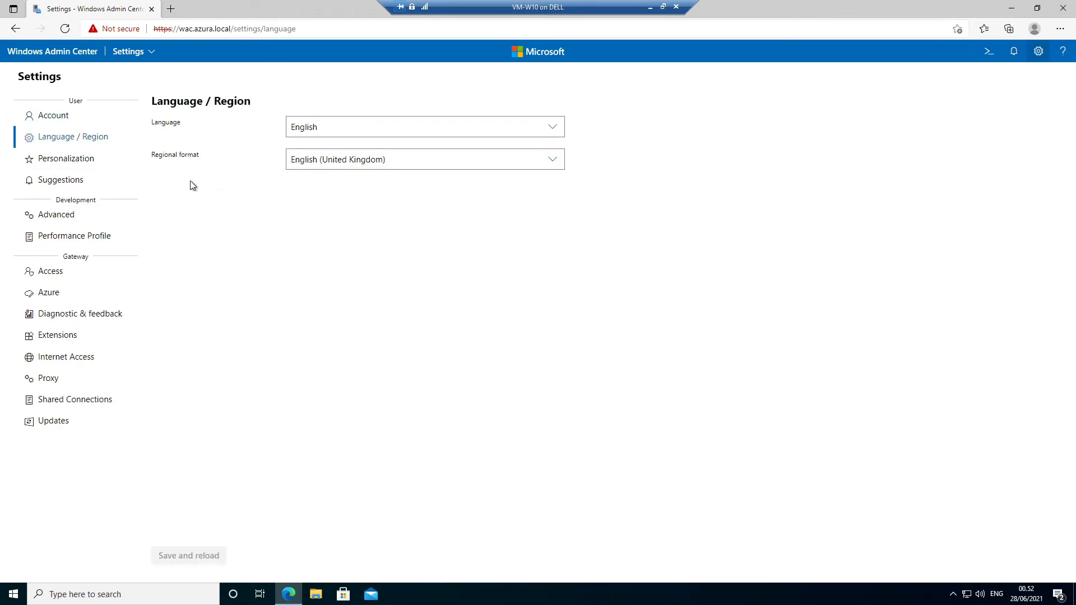
{"action": "left_click", "coordinate": [80, 163]}
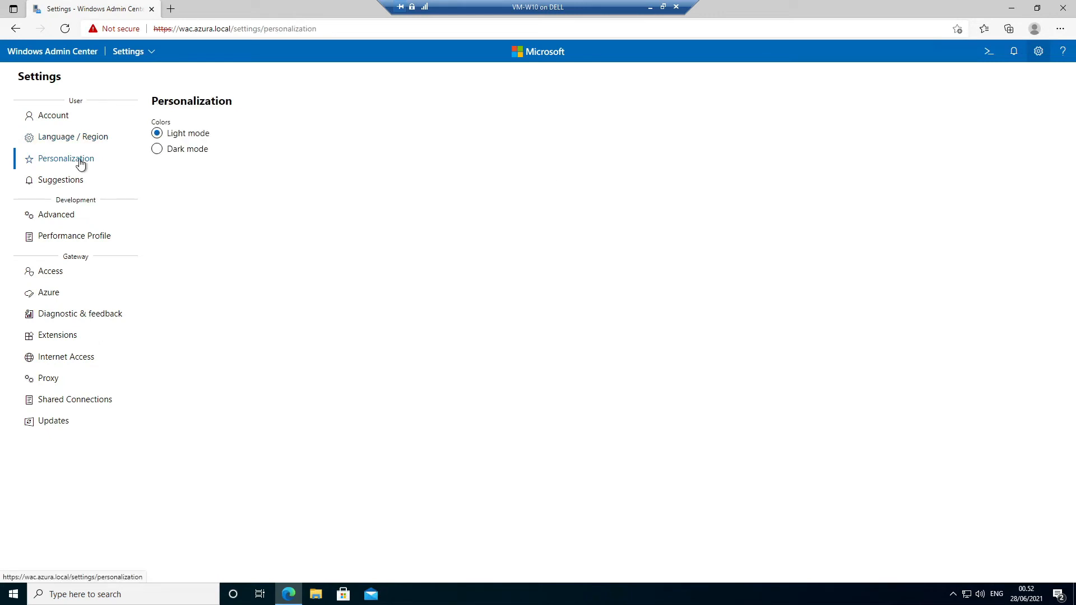
{"action": "left_click", "coordinate": [177, 156]}
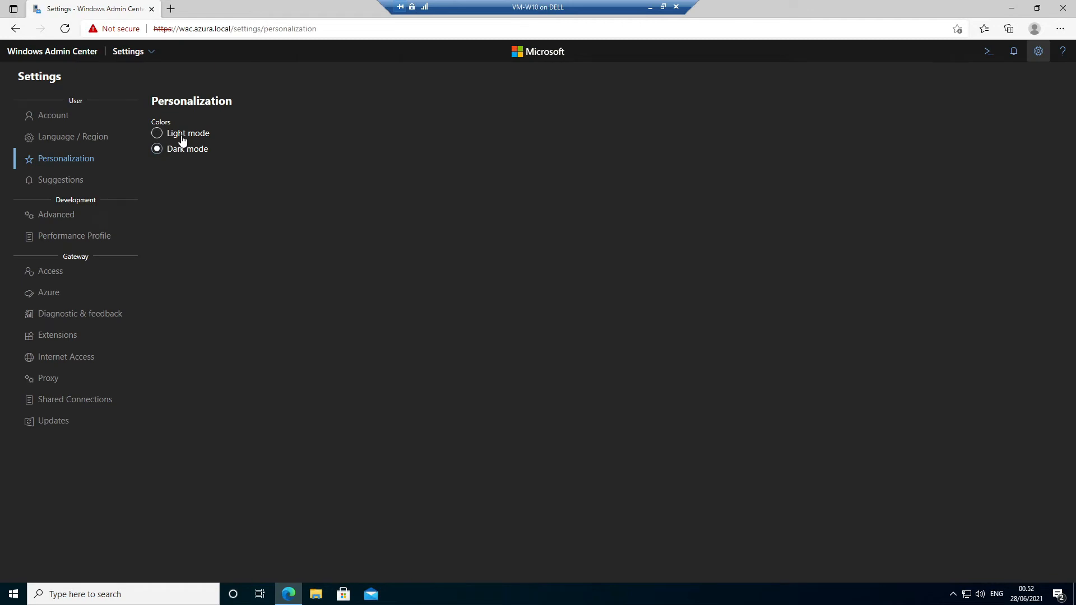
{"action": "left_click", "coordinate": [181, 138]}
{"action": "left_click", "coordinate": [183, 150]}
{"action": "left_click", "coordinate": [186, 132]}
{"action": "left_click", "coordinate": [82, 182]}
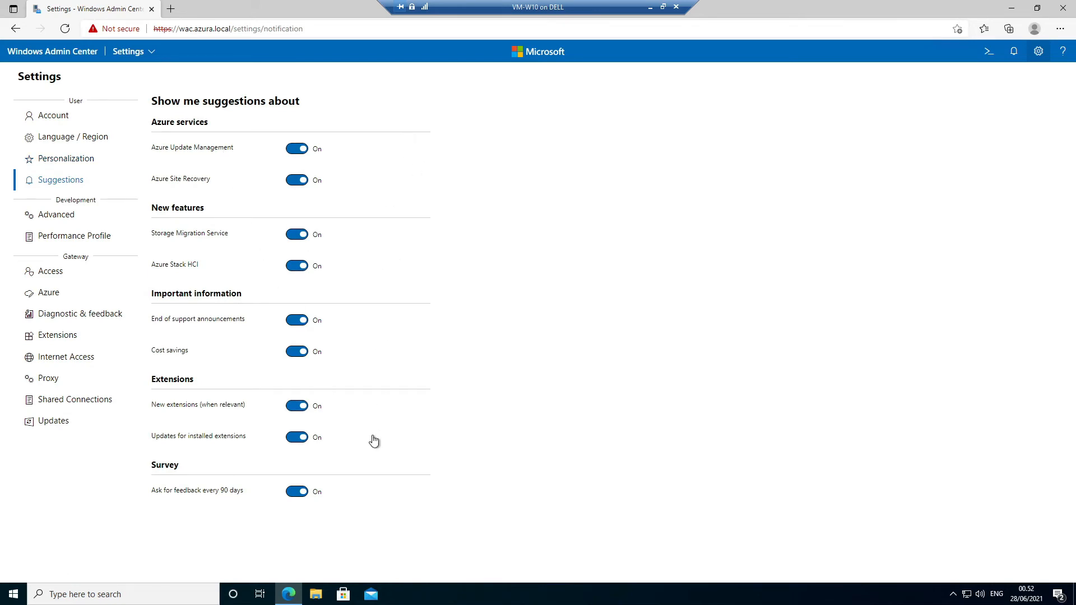
{"action": "left_click", "coordinate": [45, 220]}
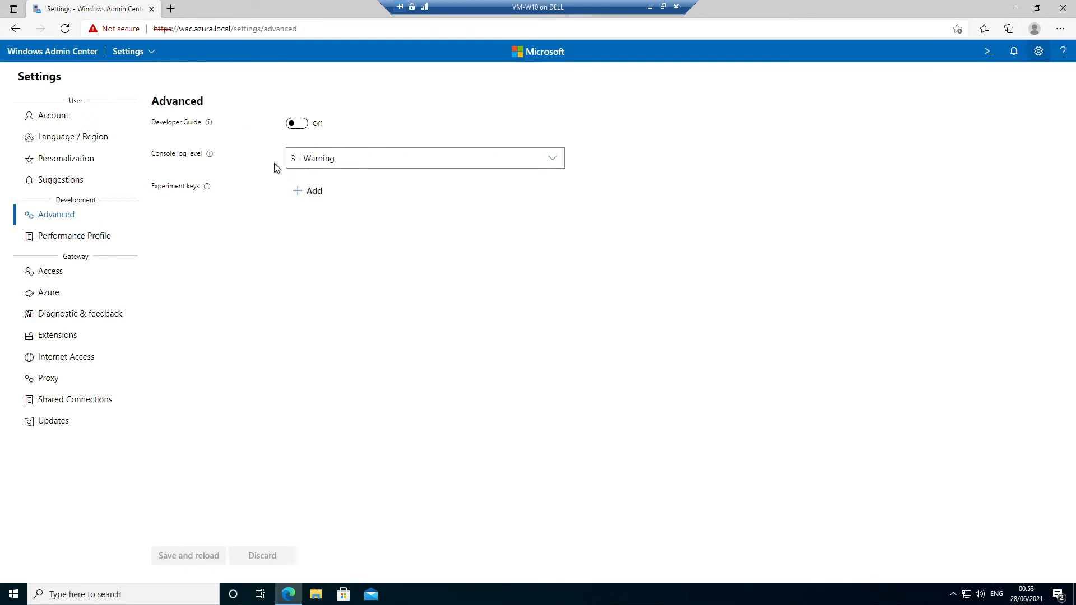
- Toggle Performance Profile On then Off, deleting its data, and view the Gateway Access page
{"action": "left_click", "coordinate": [92, 241]}
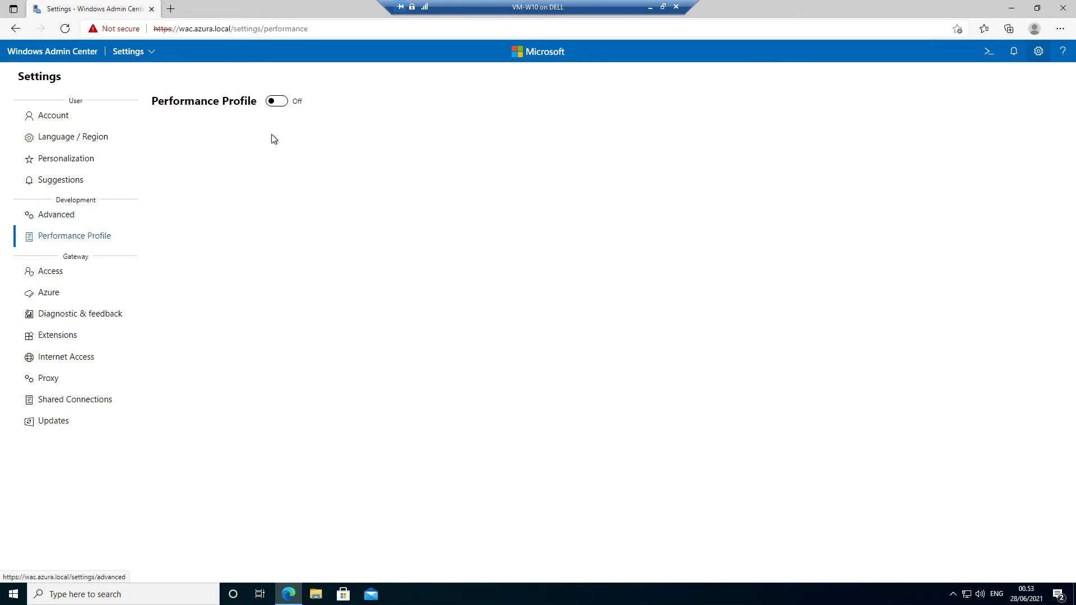
{"action": "left_click", "coordinate": [278, 103]}
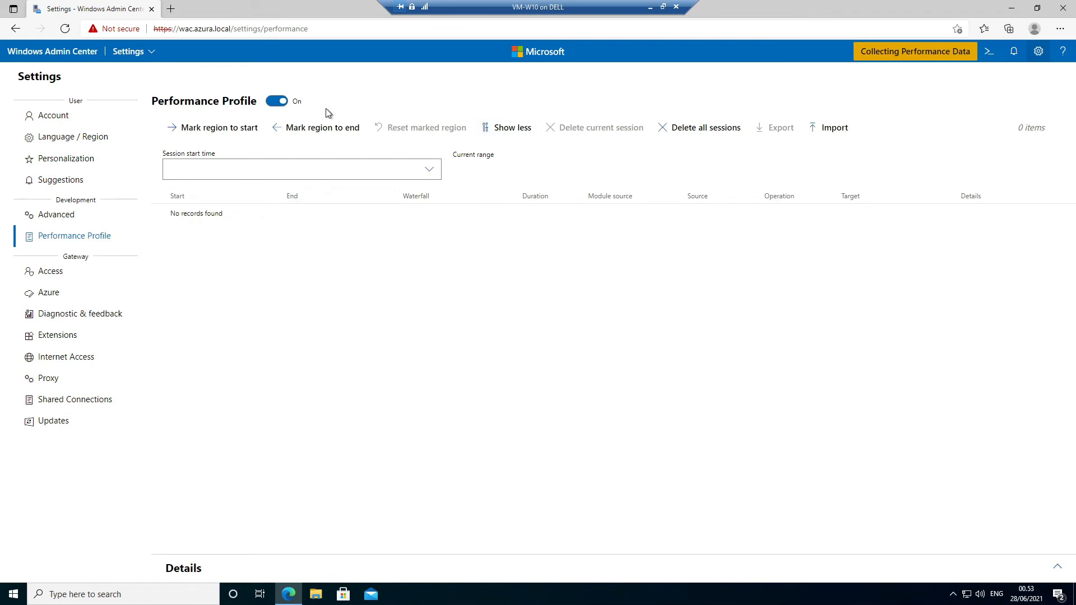
{"action": "left_click", "coordinate": [272, 107]}
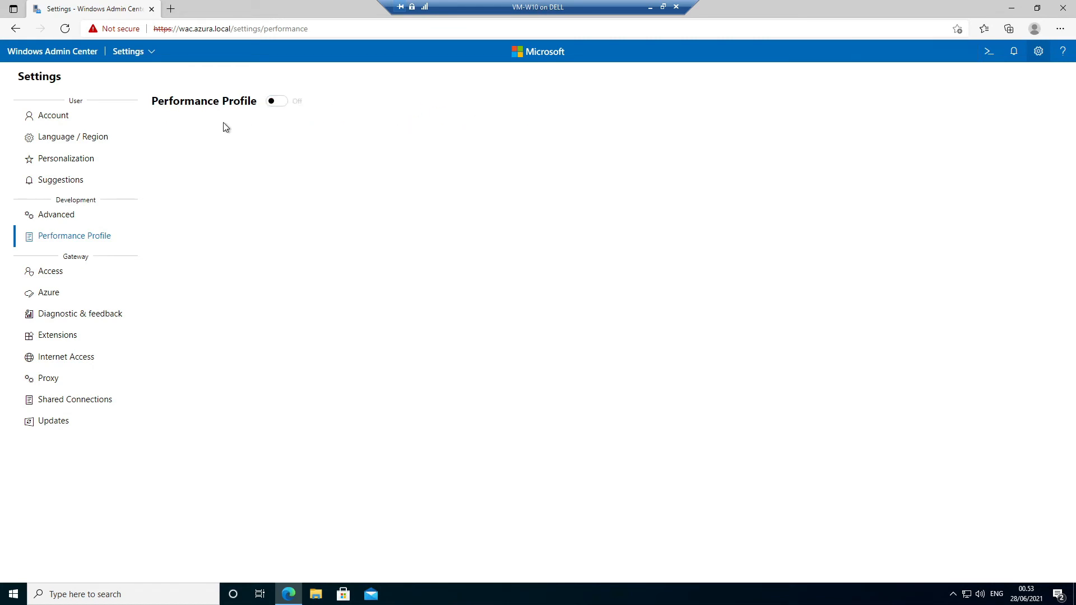
{"action": "left_click", "coordinate": [63, 275]}
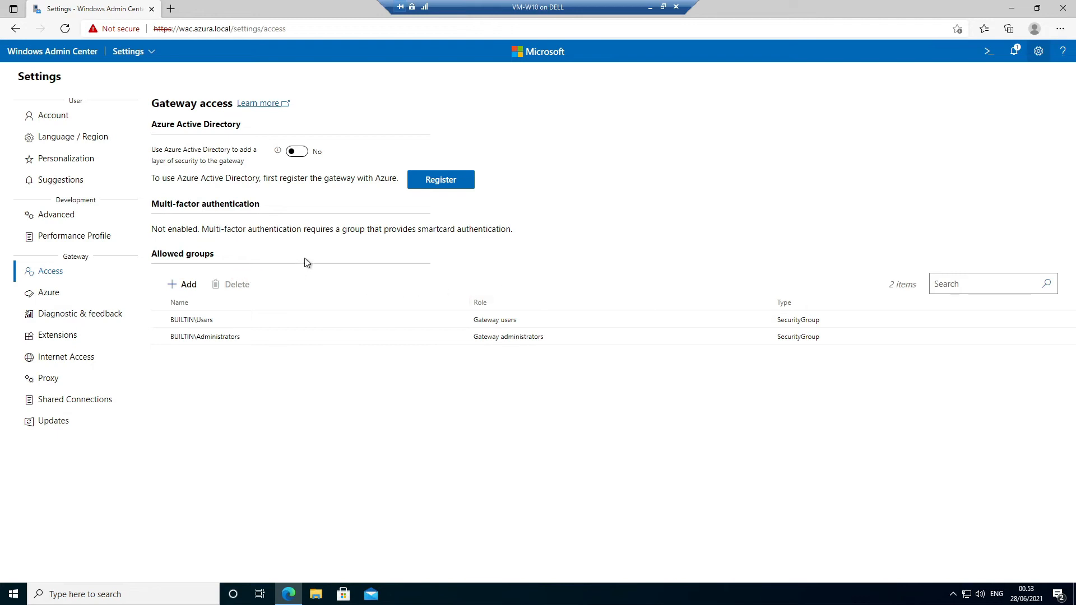
{"action": "left_click", "coordinate": [185, 284]}
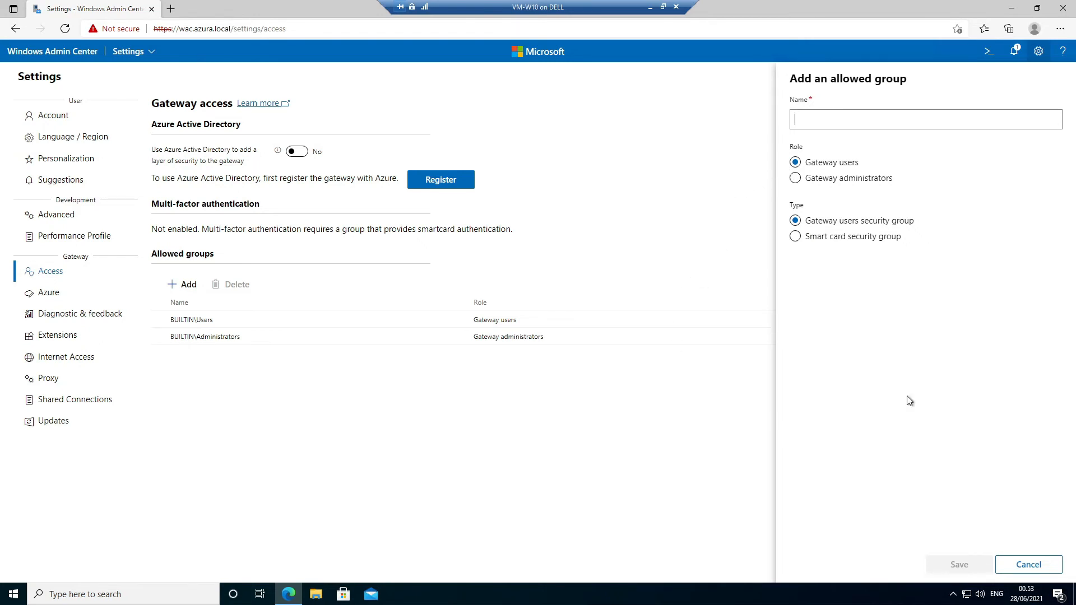
{"action": "left_click", "coordinate": [841, 179]}
{"action": "left_click", "coordinate": [827, 163]}
{"action": "left_click", "coordinate": [839, 178]}
{"action": "left_click", "coordinate": [673, 197]}
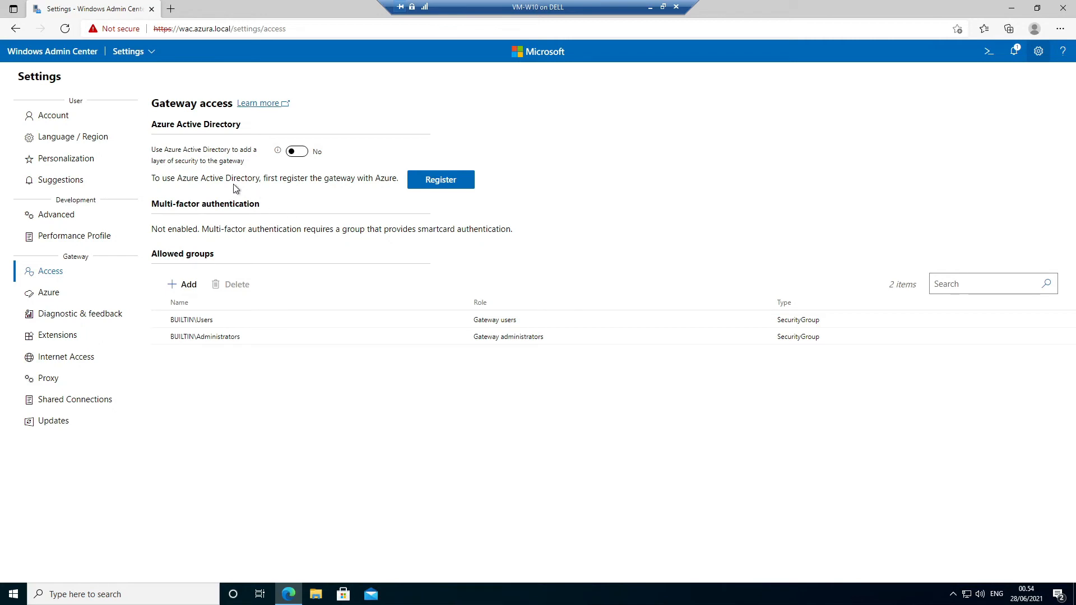
{"action": "left_click", "coordinate": [442, 182]}
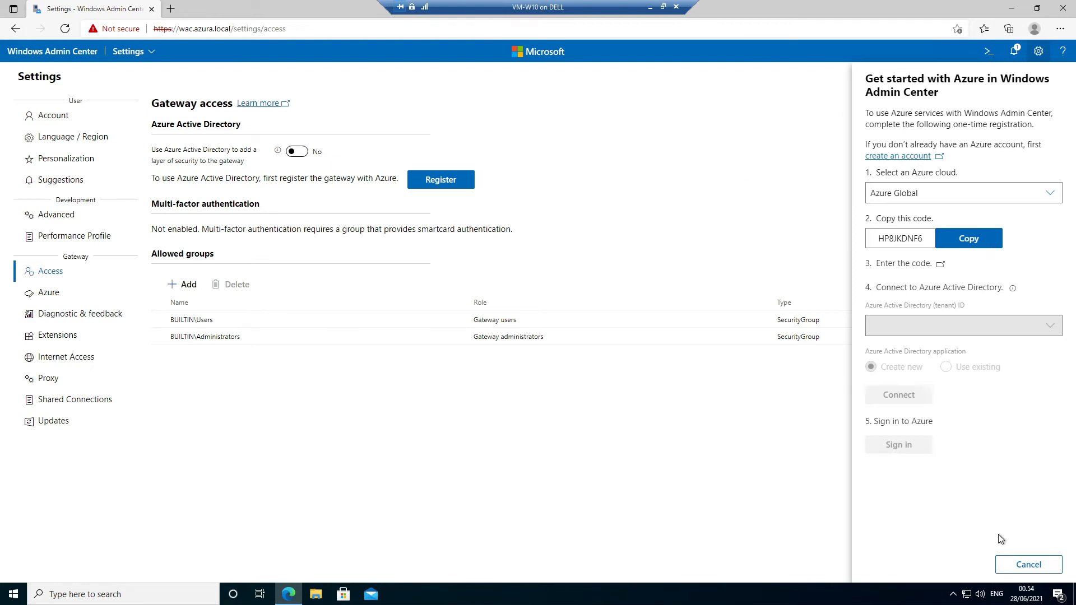
{"action": "left_click", "coordinate": [1003, 564]}
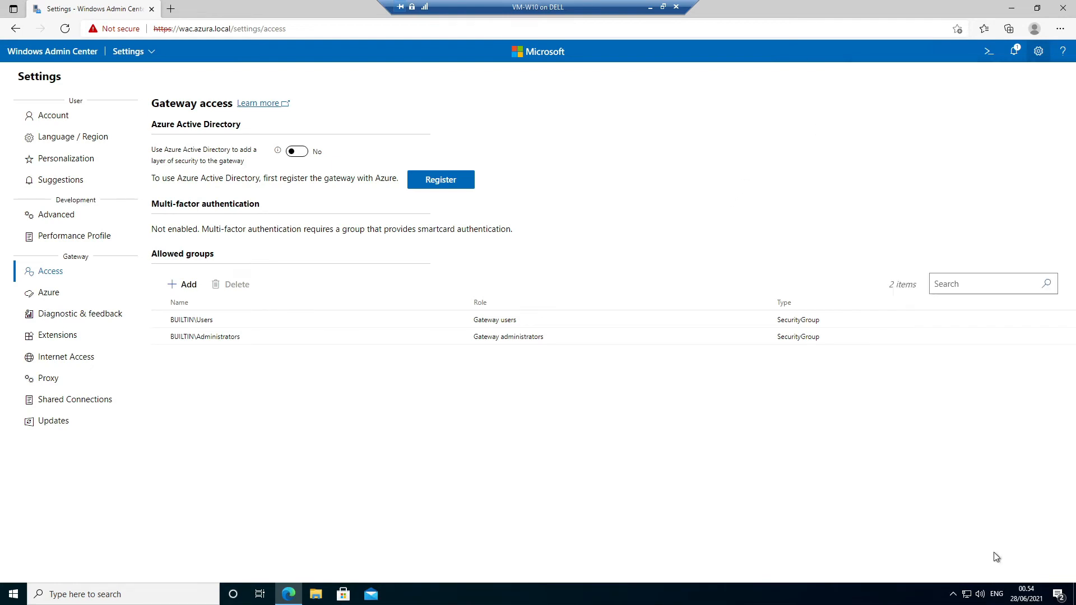
- Browse the Azure and Diagnostic & feedback pages, ending on Extensions with 47 available extensions
{"action": "left_click", "coordinate": [45, 294]}
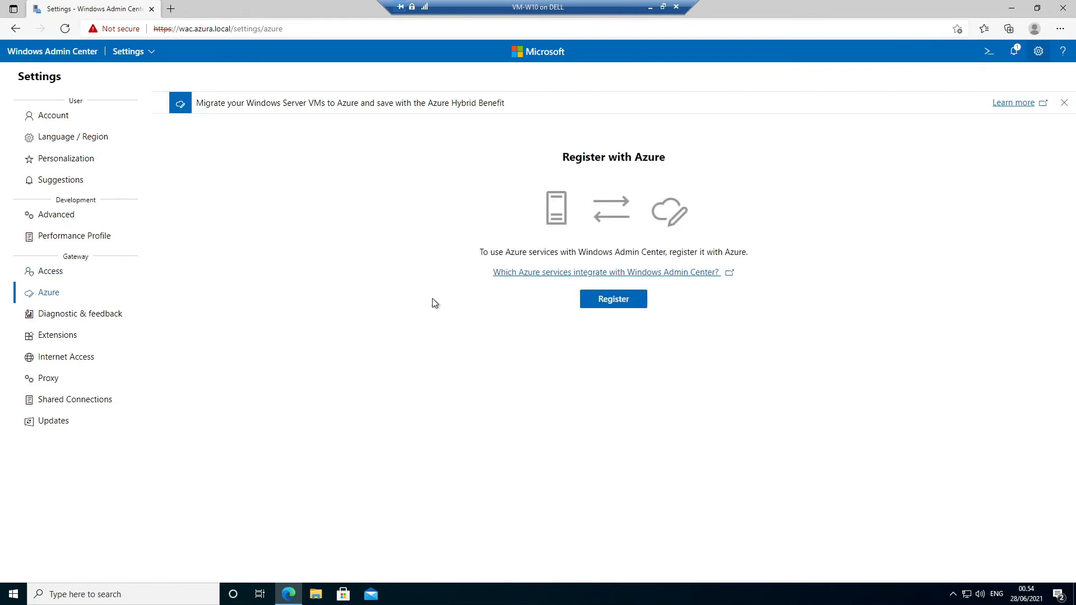
{"action": "left_click", "coordinate": [82, 315]}
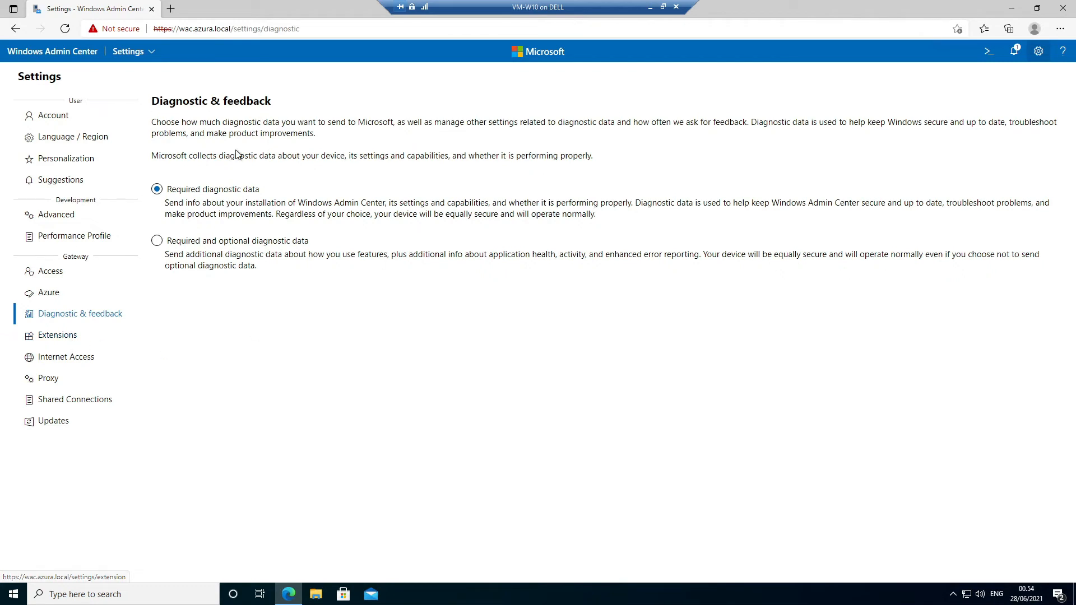
{"action": "left_click", "coordinate": [70, 341]}
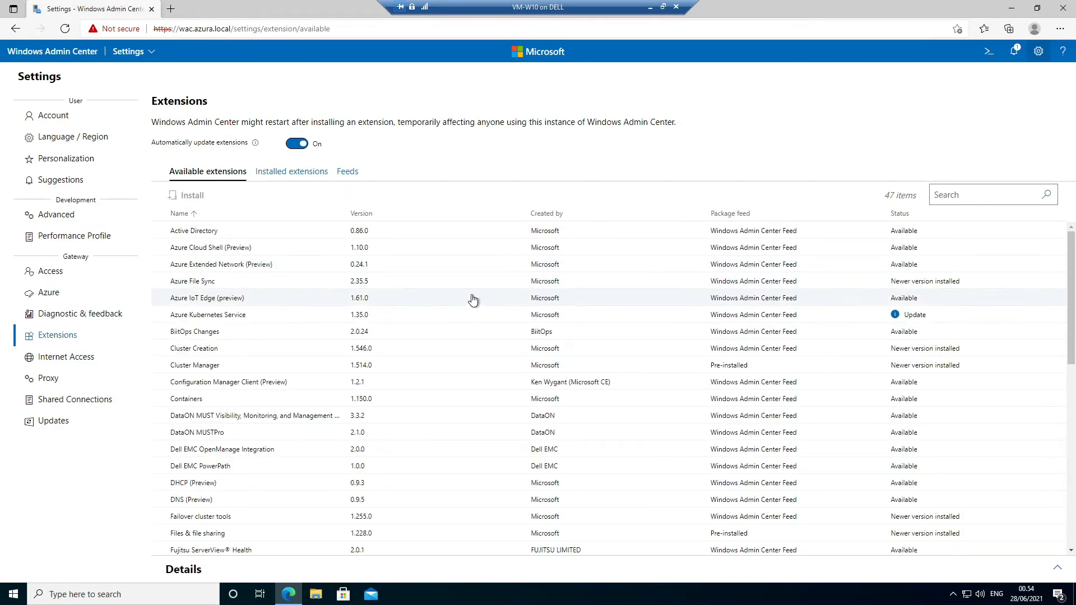
- Select Azure Kubernetes Service in Available extensions, install its 1.35.0 update, and confirm the success dialog
{"action": "scroll", "coordinate": [471, 303], "scroll_direction": "down", "scroll_amount": 6}
{"action": "scroll", "coordinate": [474, 301], "scroll_direction": "up", "scroll_amount": 6}
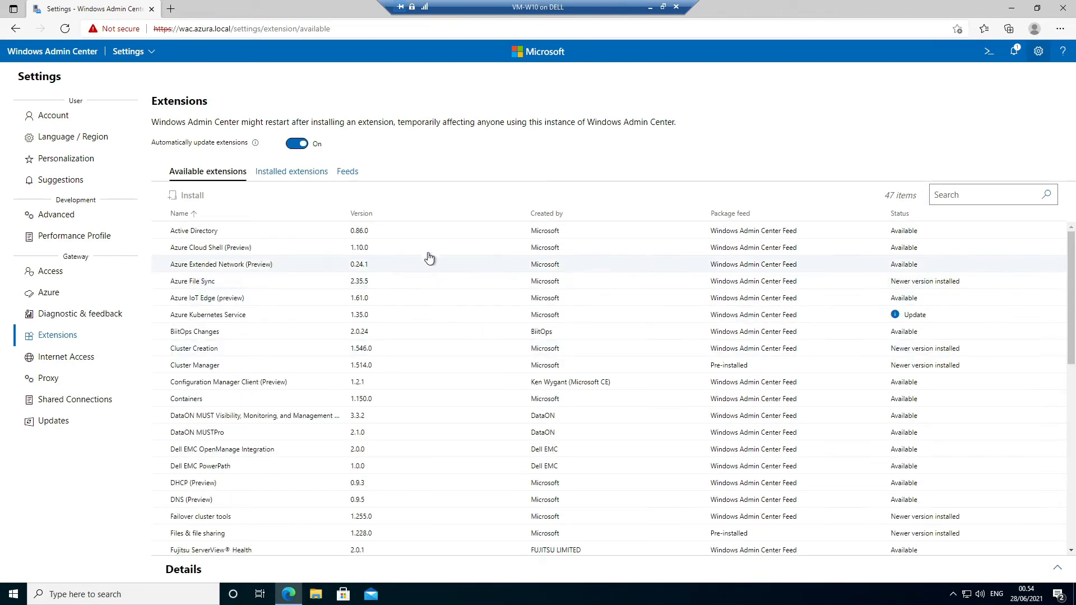
{"action": "left_click", "coordinate": [438, 233]}
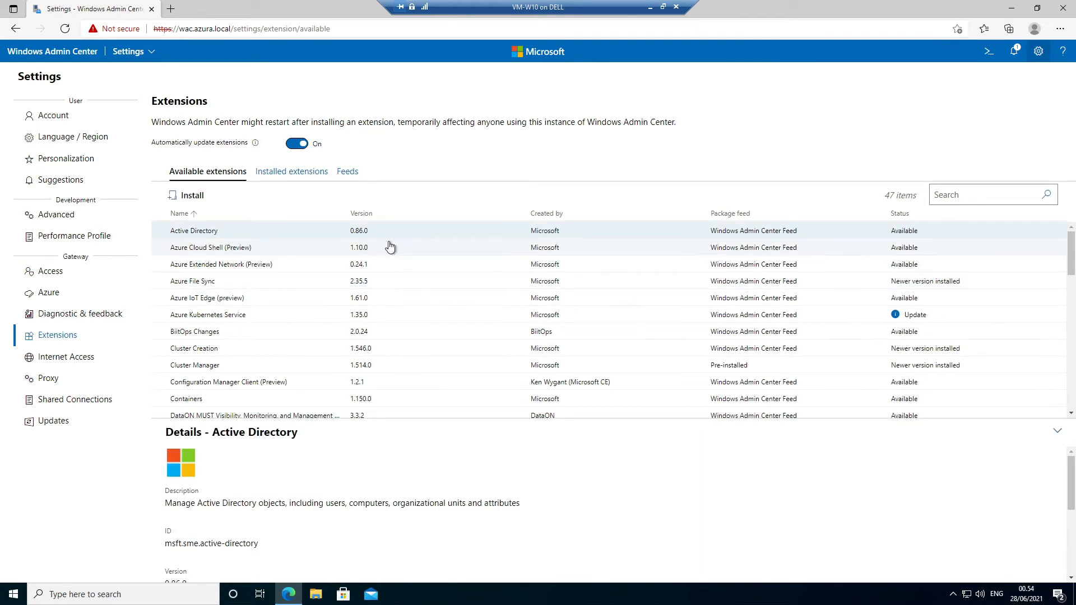
{"action": "left_click", "coordinate": [233, 286]}
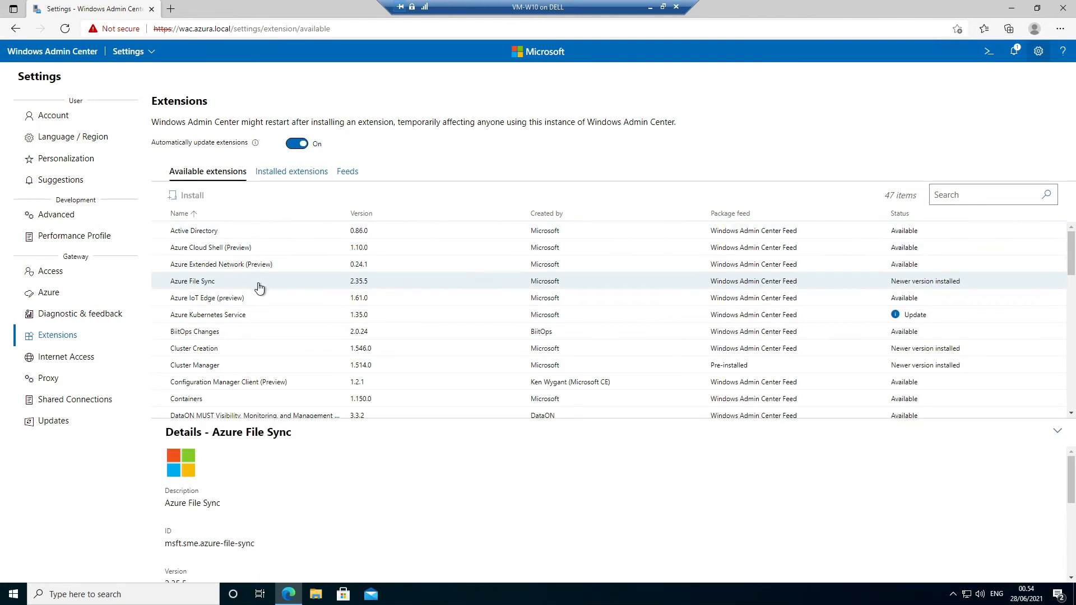
{"action": "left_click", "coordinate": [339, 315]}
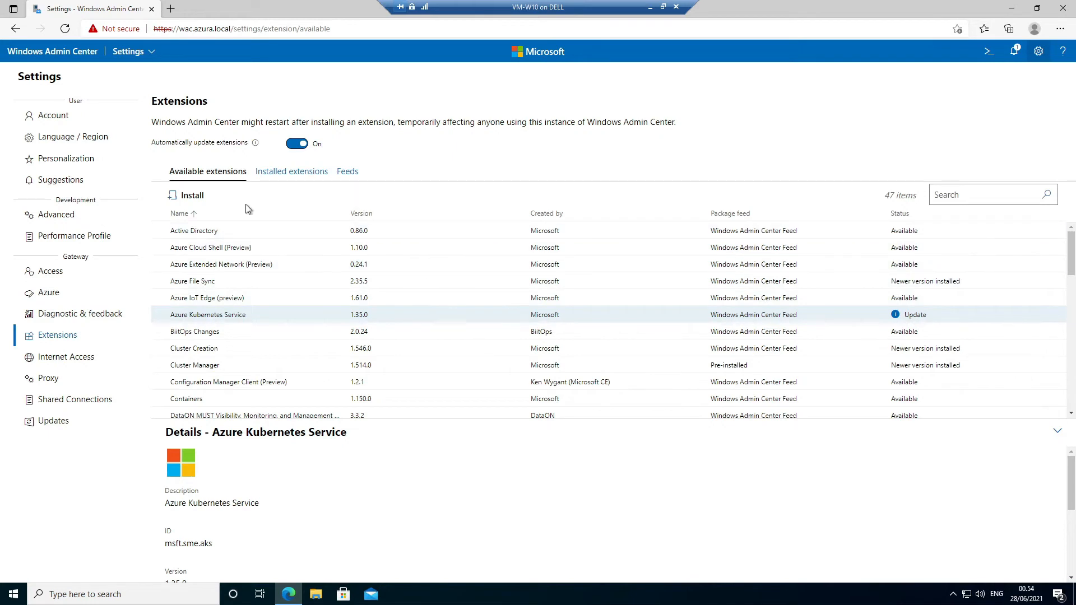
{"action": "left_click", "coordinate": [191, 196]}
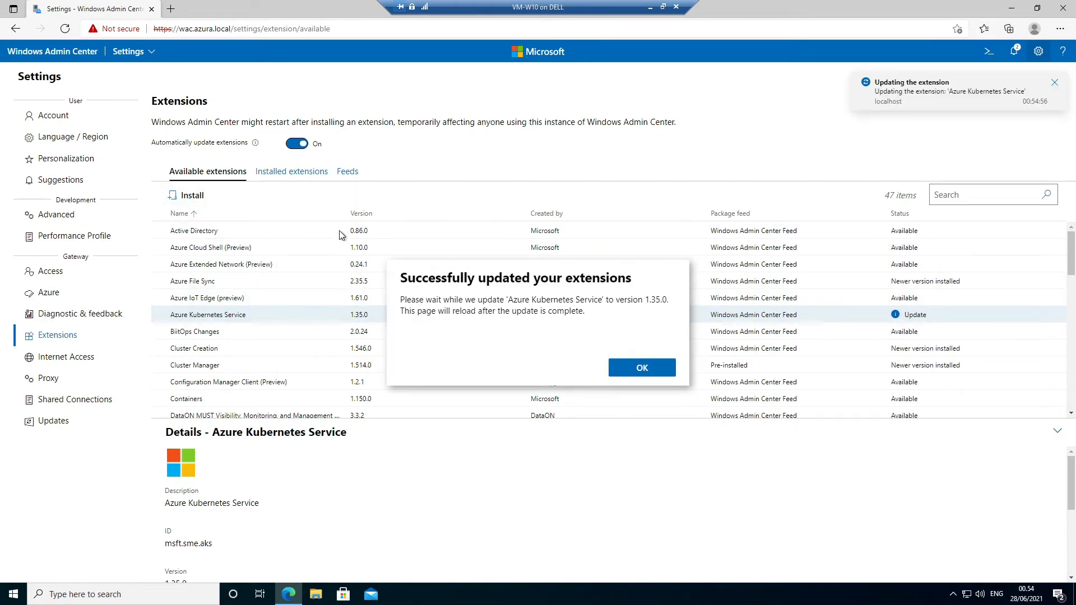
{"action": "left_click", "coordinate": [639, 369]}
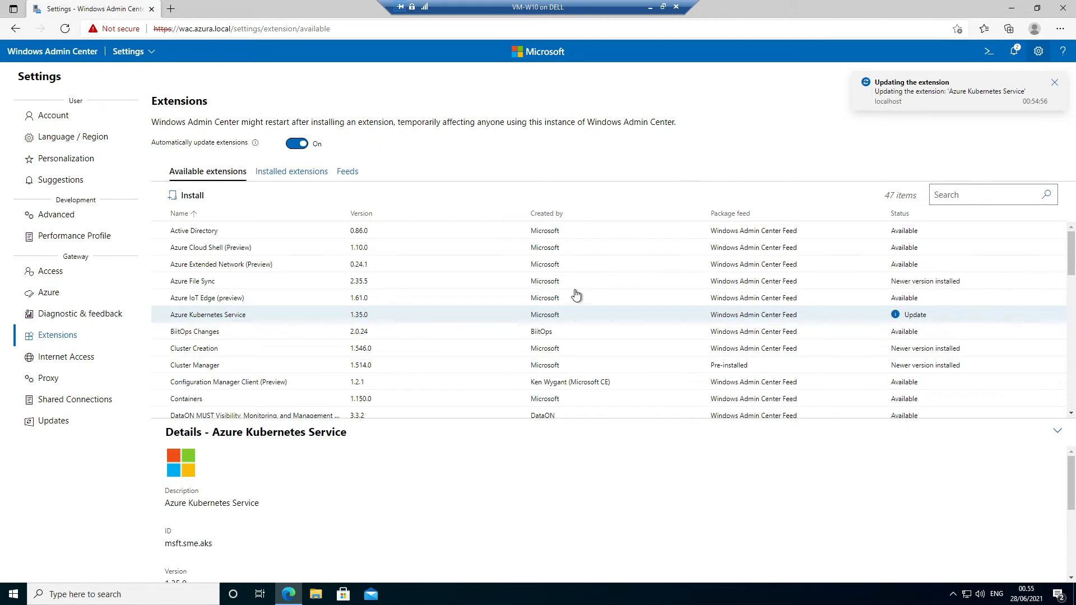
{"action": "scroll", "coordinate": [442, 288], "scroll_direction": "down", "scroll_amount": 3}
{"action": "scroll", "coordinate": [442, 288], "scroll_direction": "down", "scroll_amount": 1}
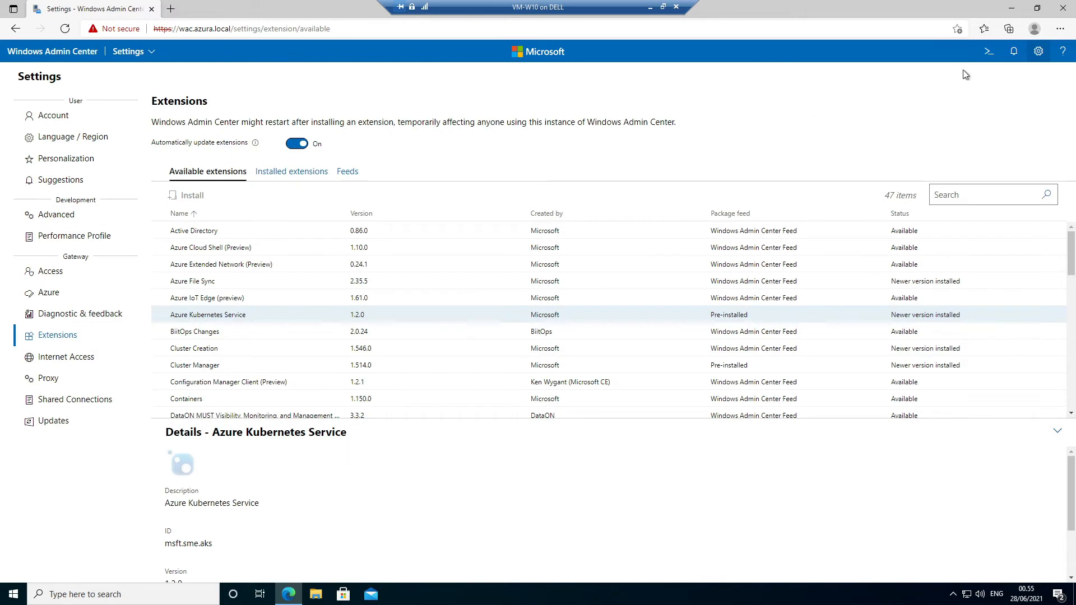
{"action": "left_click", "coordinate": [1021, 60]}
{"action": "left_click", "coordinate": [877, 108]}
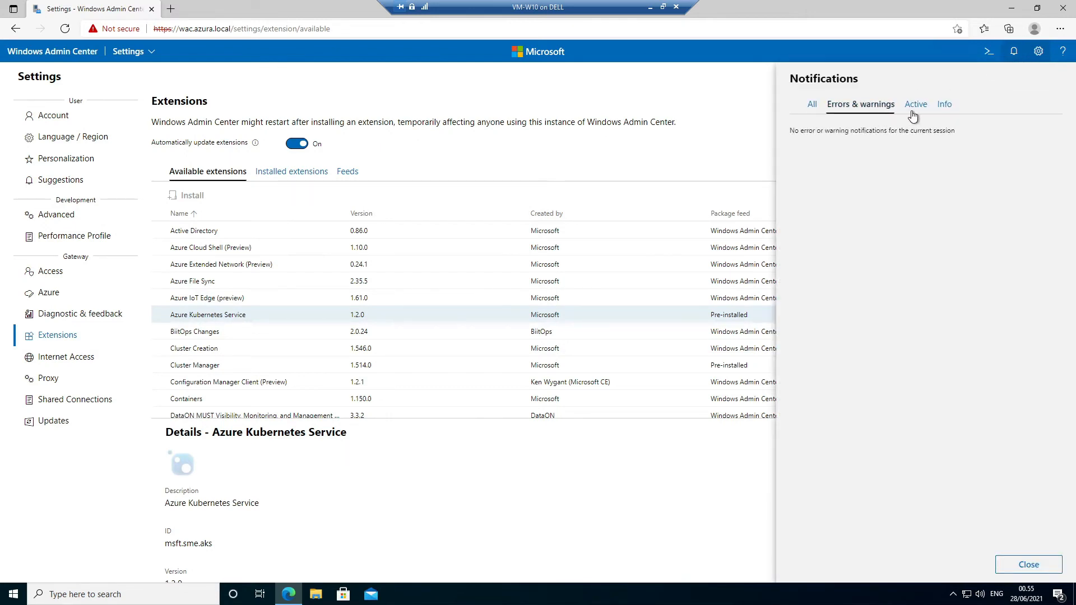
{"action": "left_click", "coordinate": [917, 106]}
{"action": "left_click", "coordinate": [944, 105]}
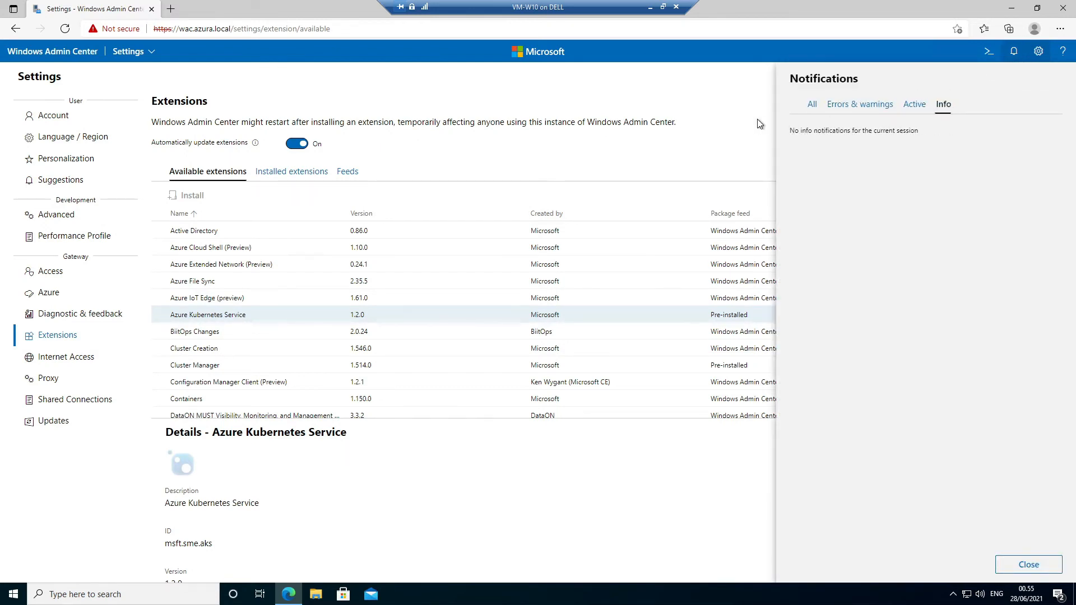
{"action": "left_click", "coordinate": [748, 123]}
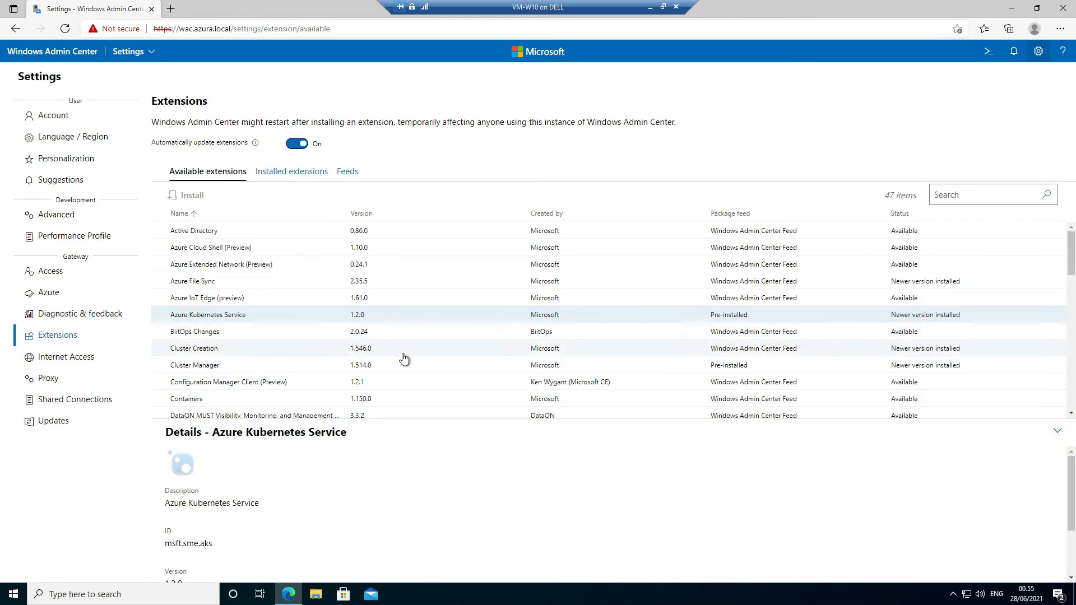
{"action": "scroll", "coordinate": [403, 358], "scroll_direction": "down", "scroll_amount": 4}
{"action": "scroll", "coordinate": [315, 331], "scroll_direction": "up", "scroll_amount": 1}
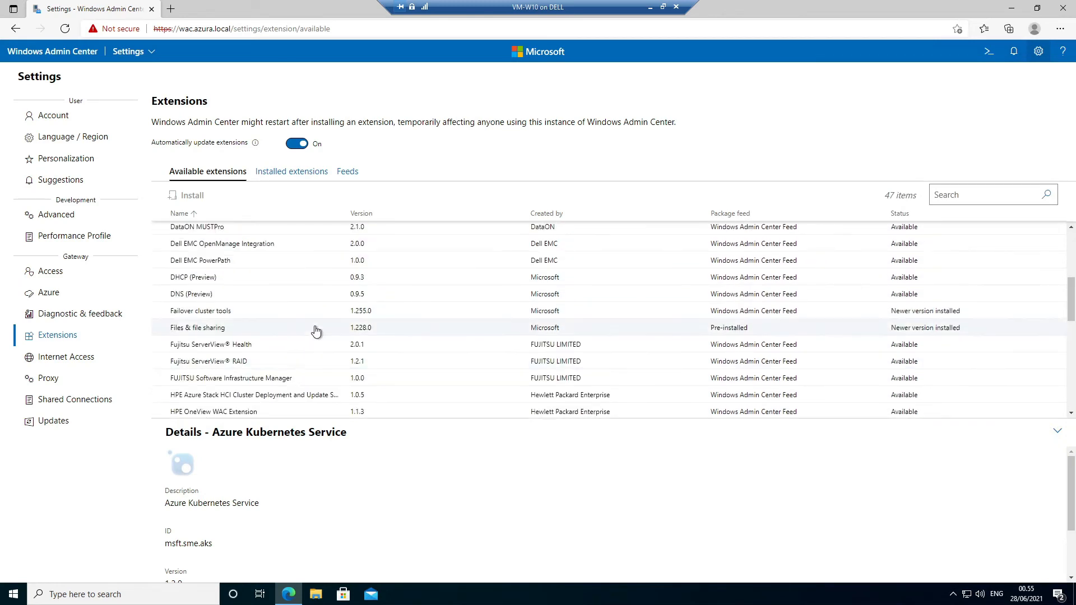
{"action": "scroll", "coordinate": [317, 325], "scroll_direction": "up", "scroll_amount": 1}
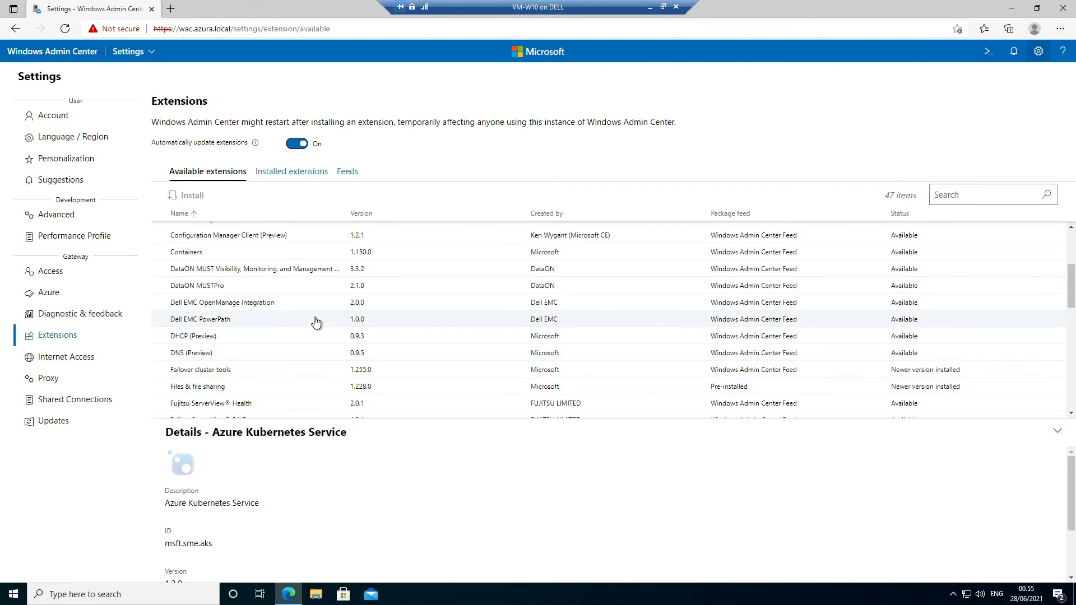
{"action": "scroll", "coordinate": [281, 314], "scroll_direction": "down", "scroll_amount": 1}
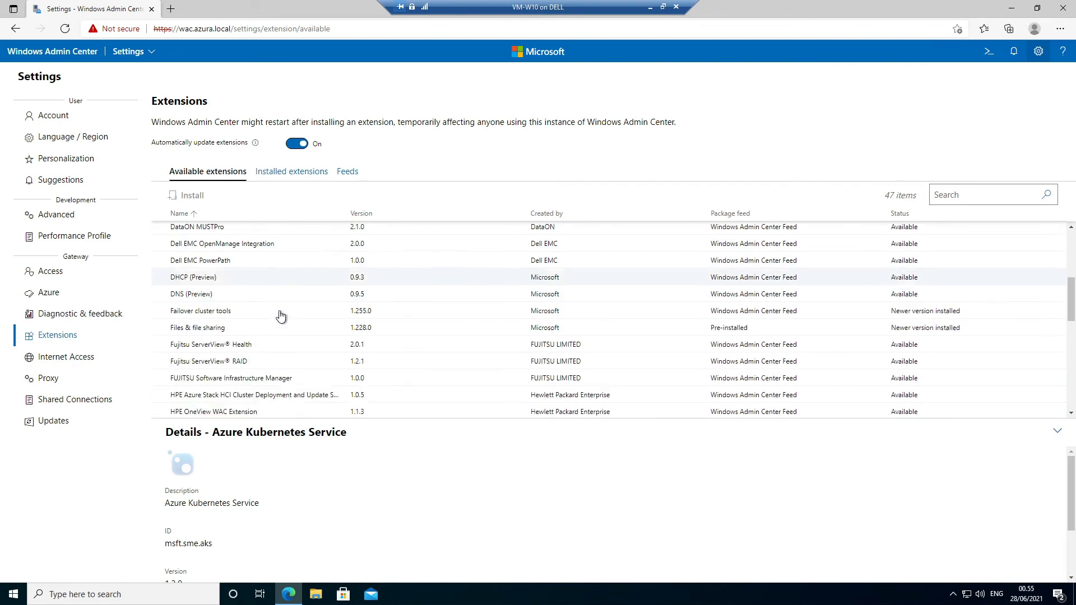
{"action": "scroll", "coordinate": [281, 316], "scroll_direction": "down", "scroll_amount": 2}
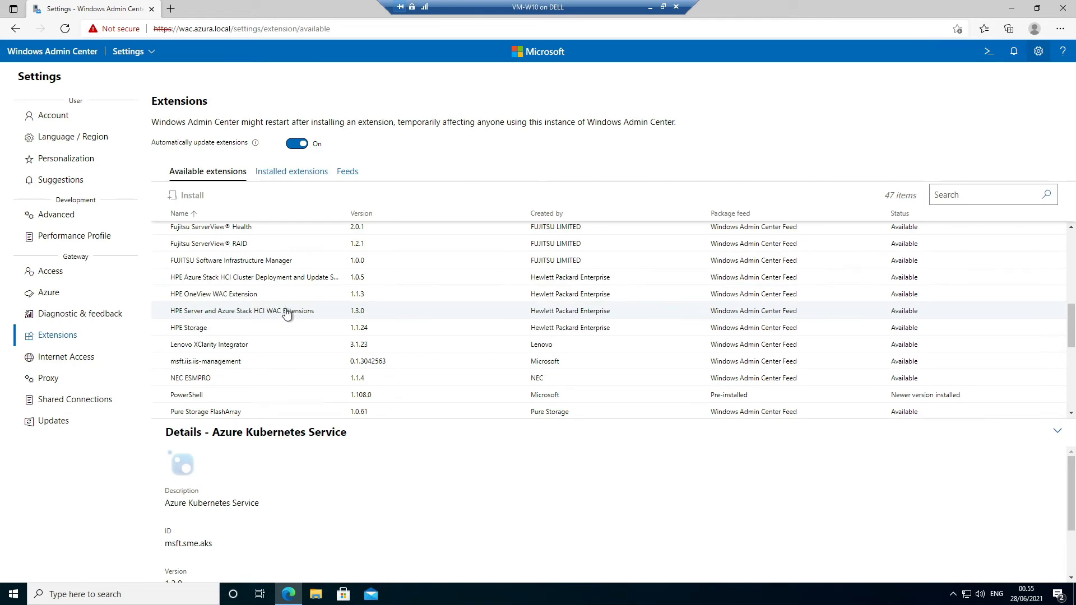
{"action": "scroll", "coordinate": [290, 315], "scroll_direction": "down", "scroll_amount": 5}
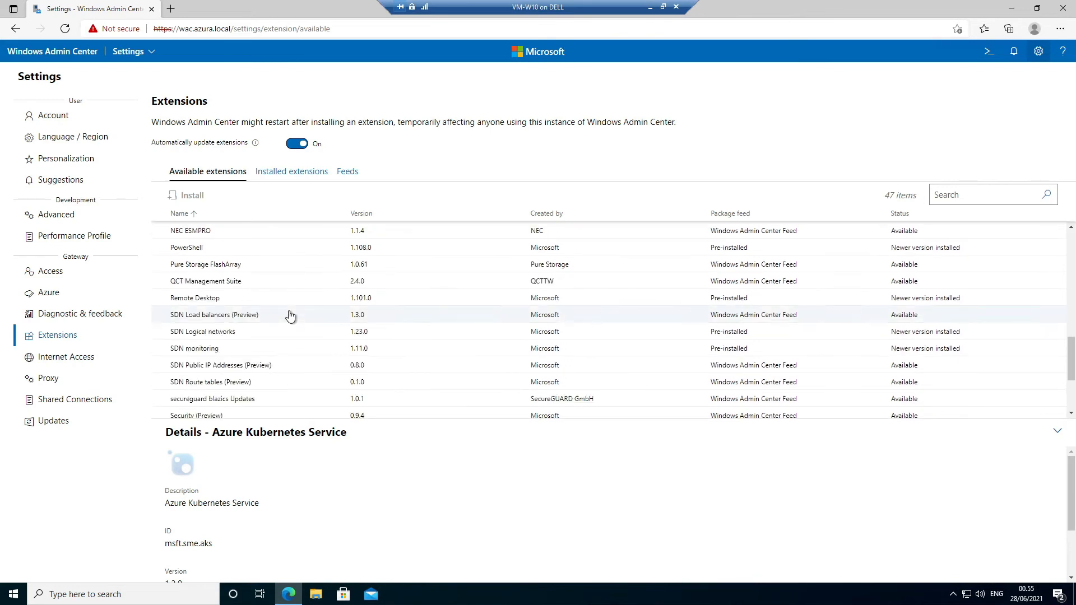
{"action": "scroll", "coordinate": [291, 317], "scroll_direction": "up", "scroll_amount": 10}
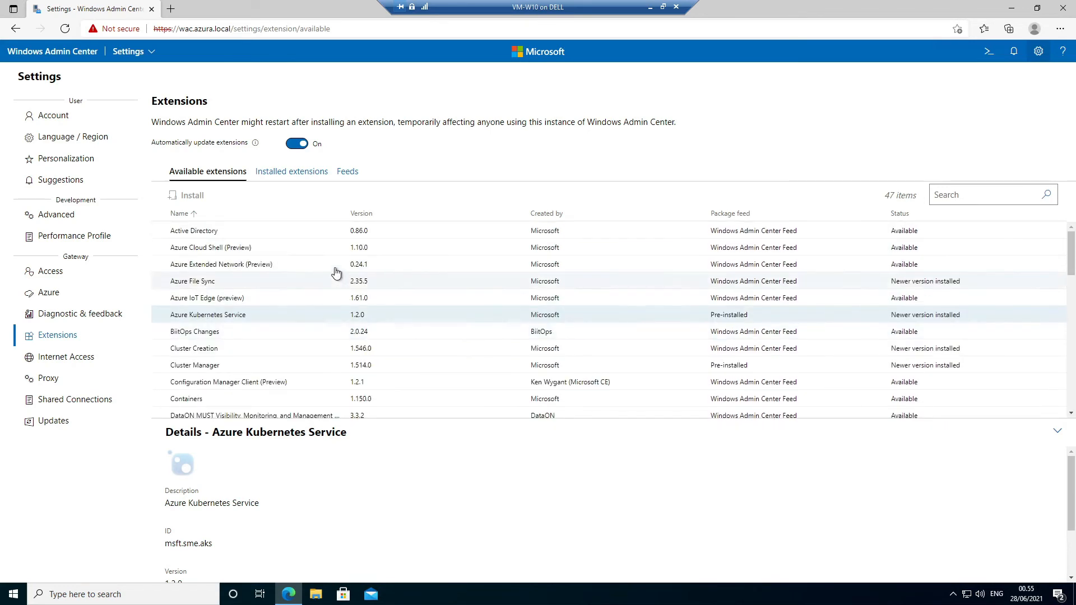
- Scan installed and available extensions, then view Internet Access set to Full internet access
{"action": "left_click", "coordinate": [296, 172]}
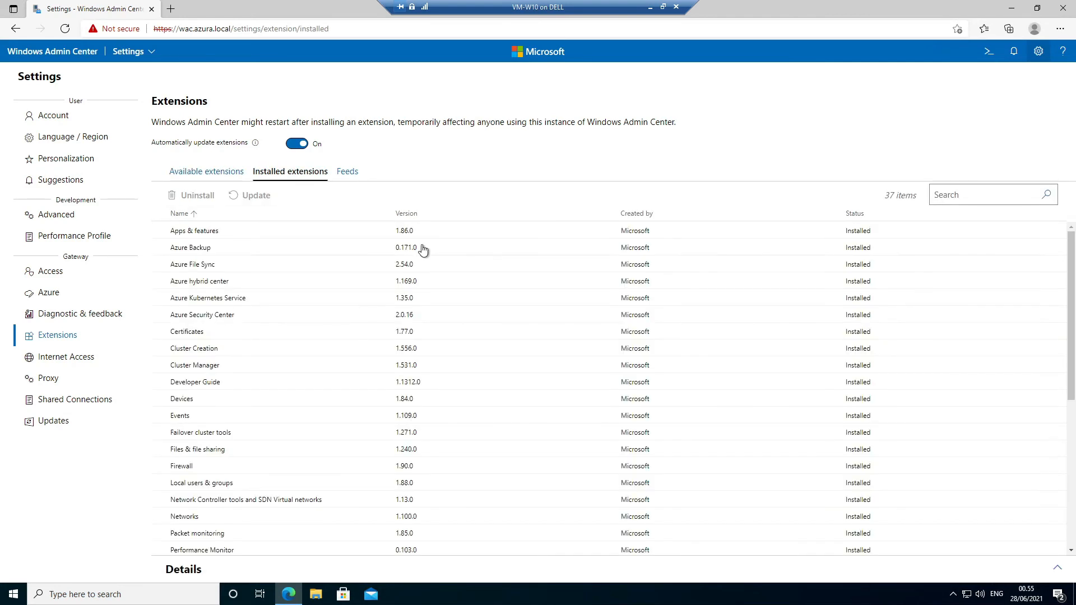
{"action": "scroll", "coordinate": [440, 282], "scroll_direction": "down", "scroll_amount": 5}
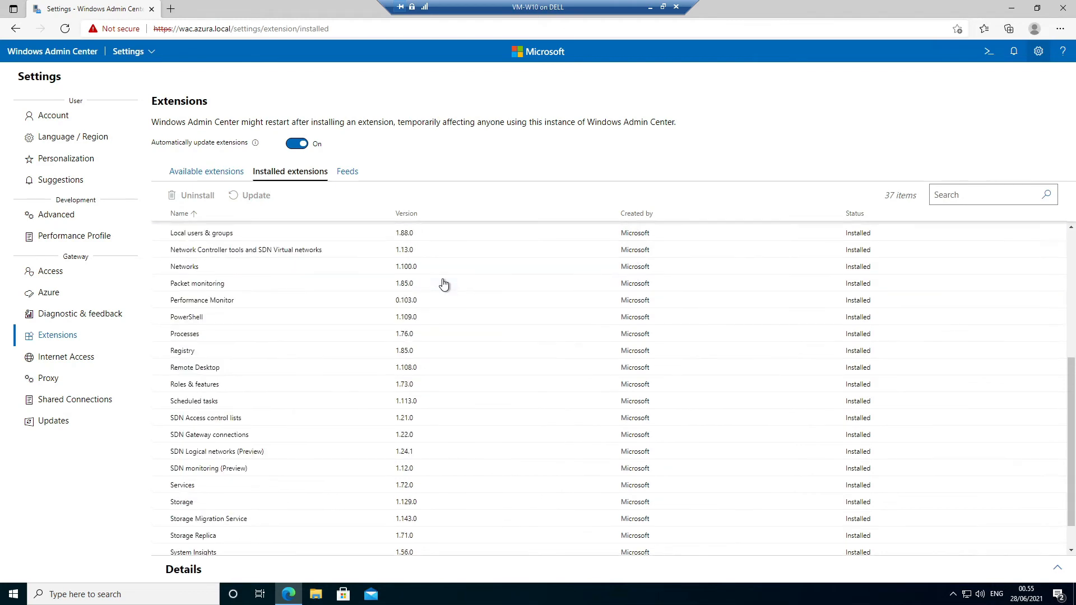
{"action": "scroll", "coordinate": [444, 282], "scroll_direction": "up", "scroll_amount": 5}
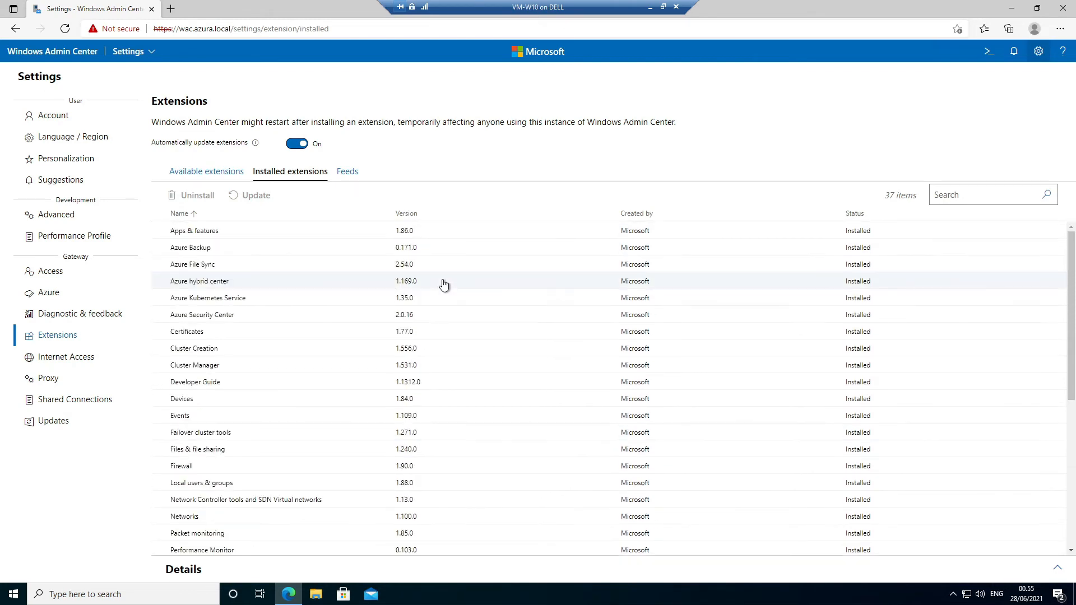
{"action": "scroll", "coordinate": [443, 283], "scroll_direction": "down", "scroll_amount": 5}
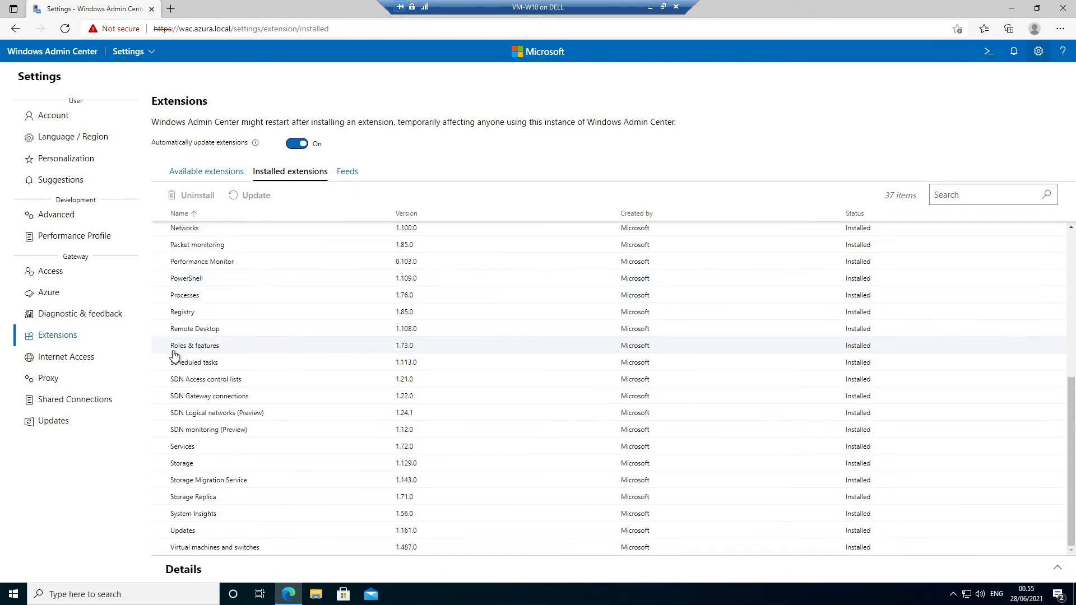
{"action": "left_click", "coordinate": [93, 359]}
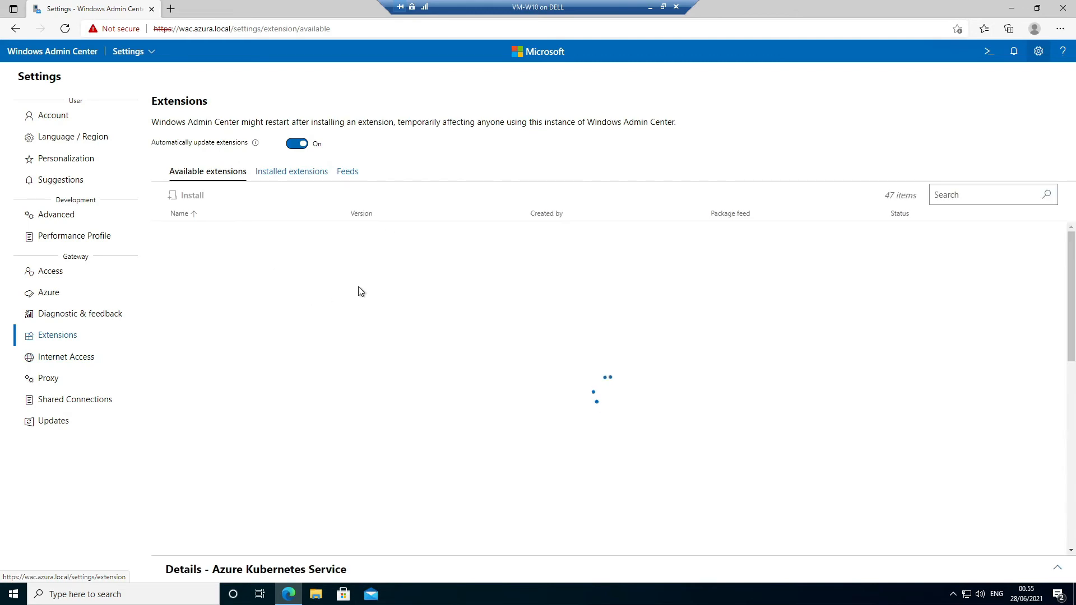
{"action": "left_click", "coordinate": [89, 359]}
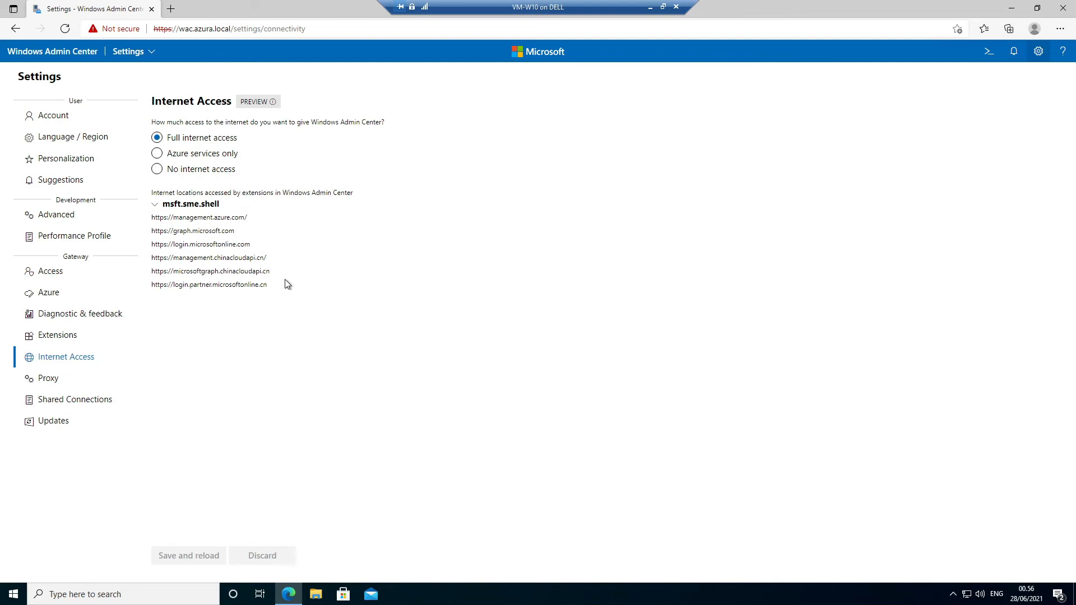
- Check Proxy and Shared Connections, cancel adding a resource, then view Updates reporting version 1.3.2105.24004
{"action": "left_click", "coordinate": [51, 379]}
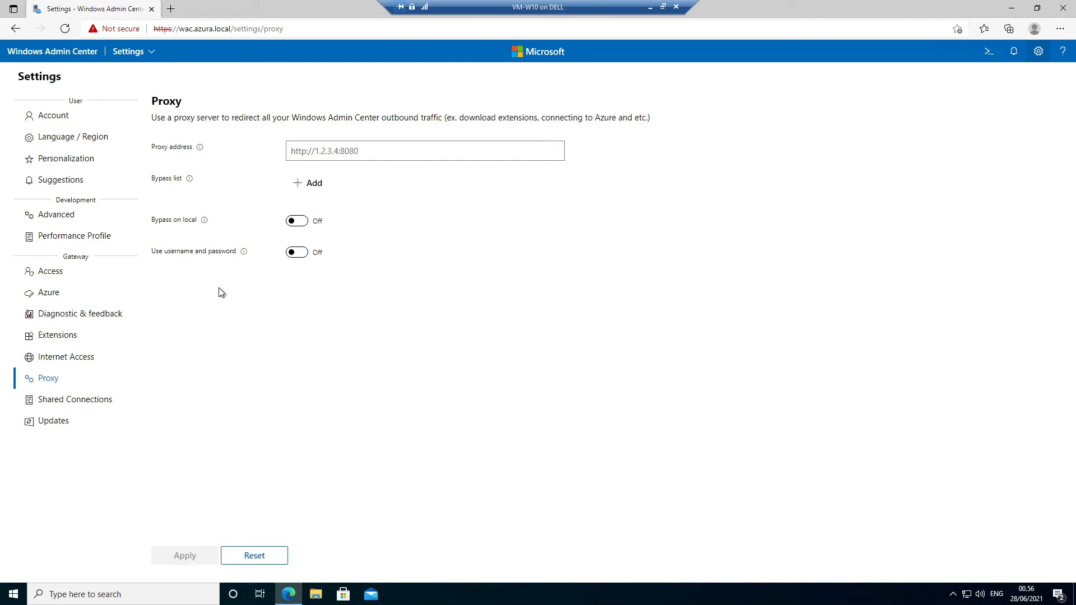
{"action": "left_click", "coordinate": [102, 402]}
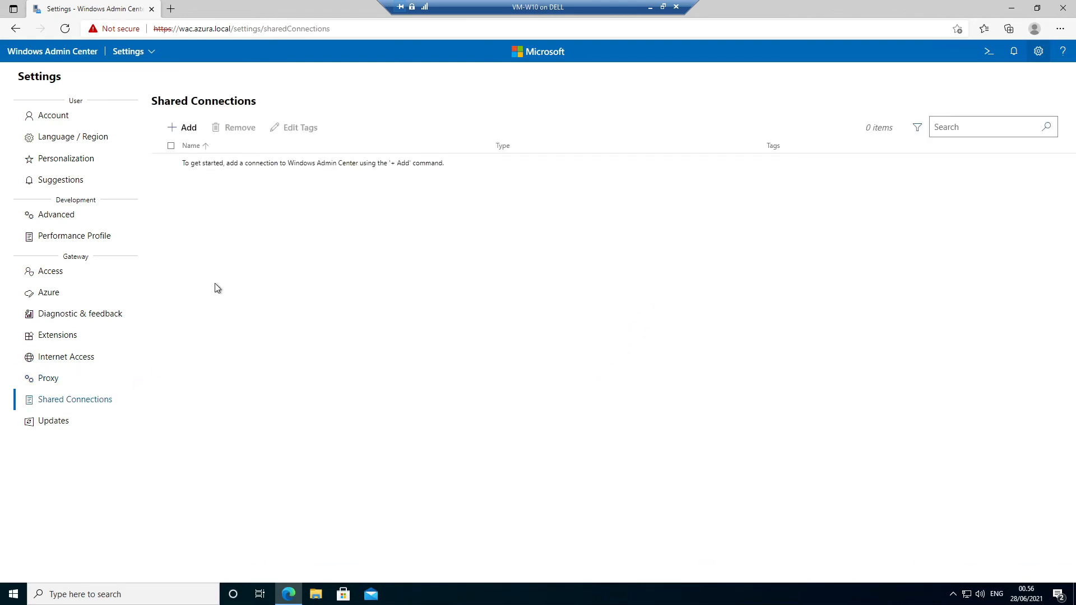
{"action": "left_click", "coordinate": [185, 128]}
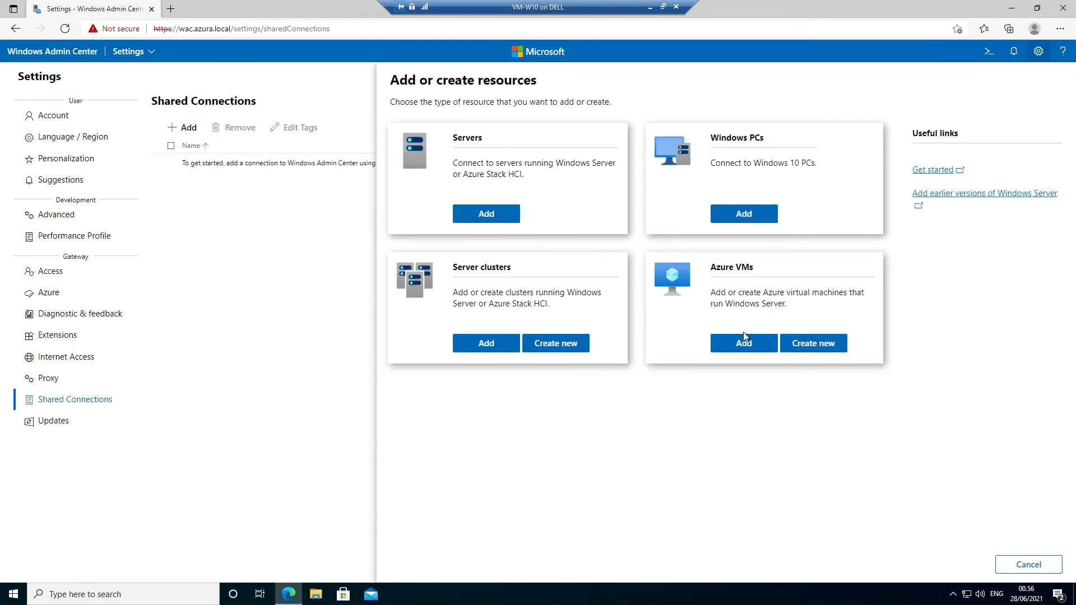
{"action": "left_click", "coordinate": [1013, 563]}
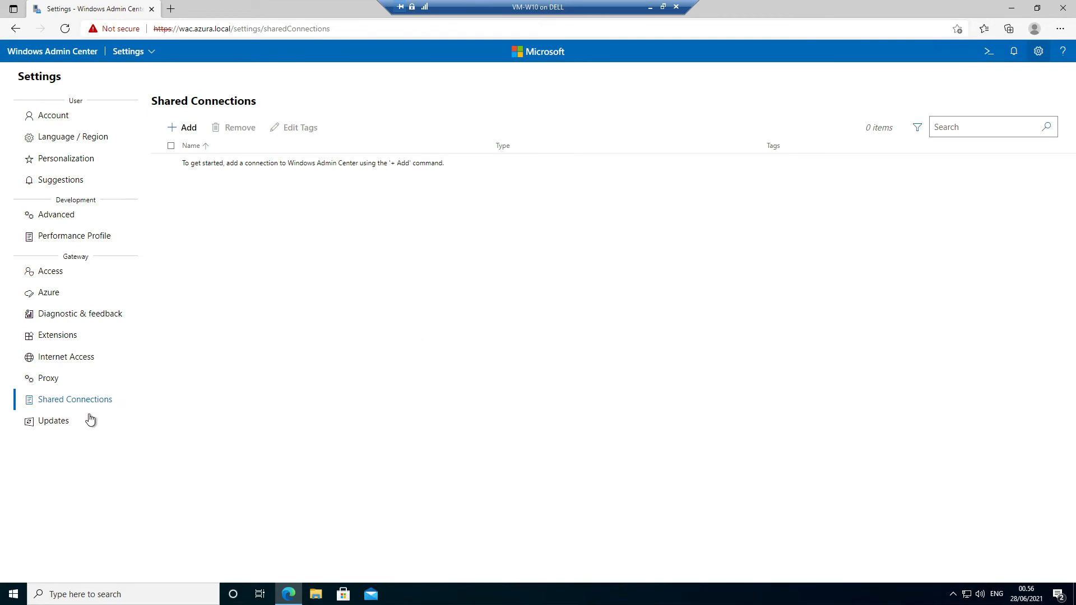
{"action": "left_click", "coordinate": [65, 425]}
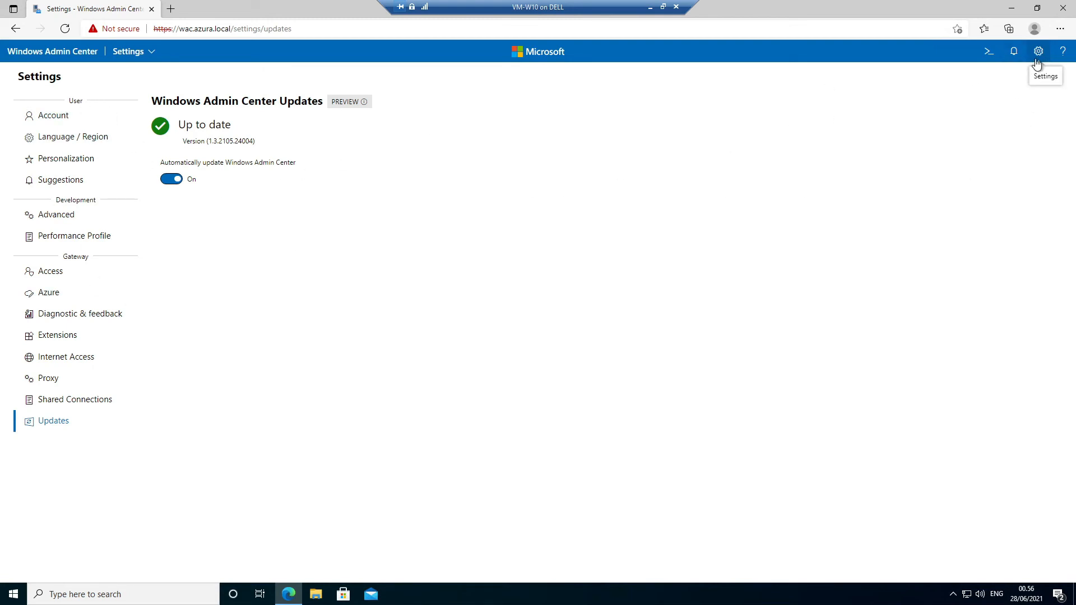
- Connect to wac.azura.local [Gateway] from All connections and scroll through its CPU, memory, network and disk charts
{"action": "left_click", "coordinate": [95, 56]}
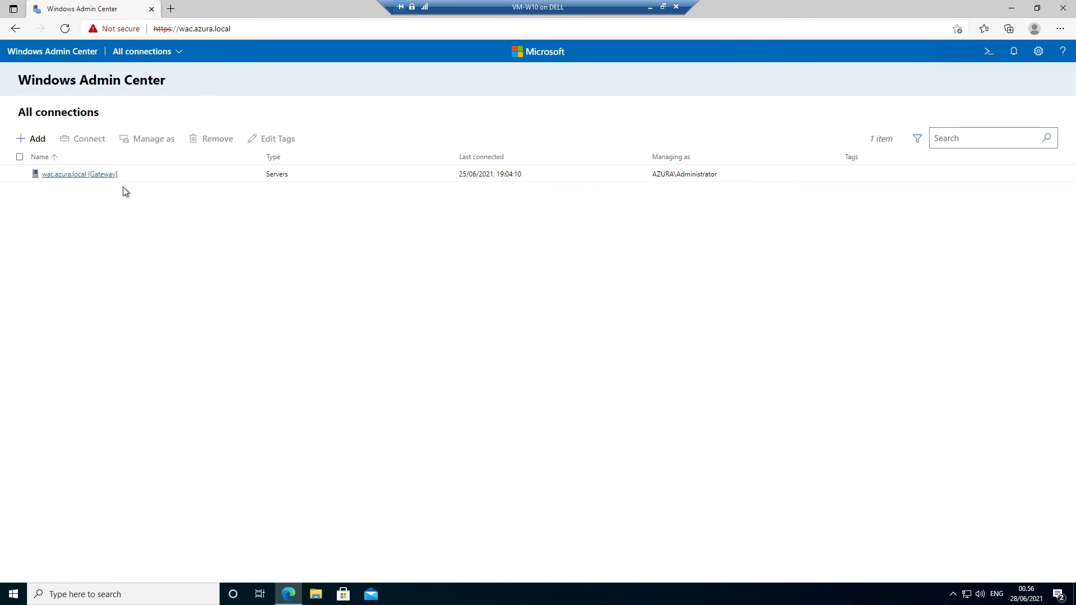
{"action": "left_click", "coordinate": [87, 175]}
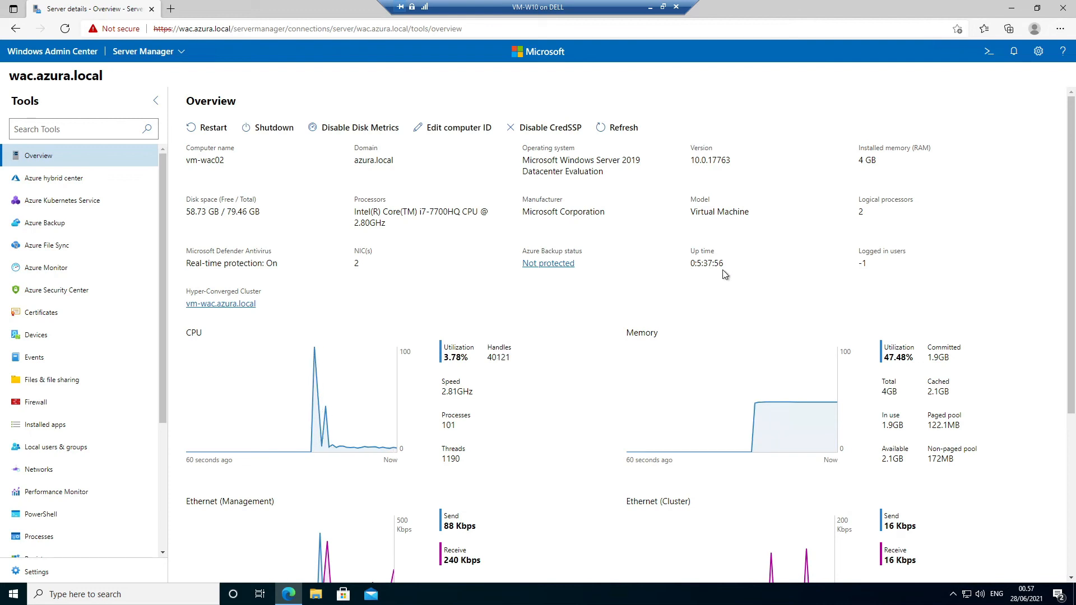
{"action": "scroll", "coordinate": [683, 301], "scroll_direction": "down", "scroll_amount": 3}
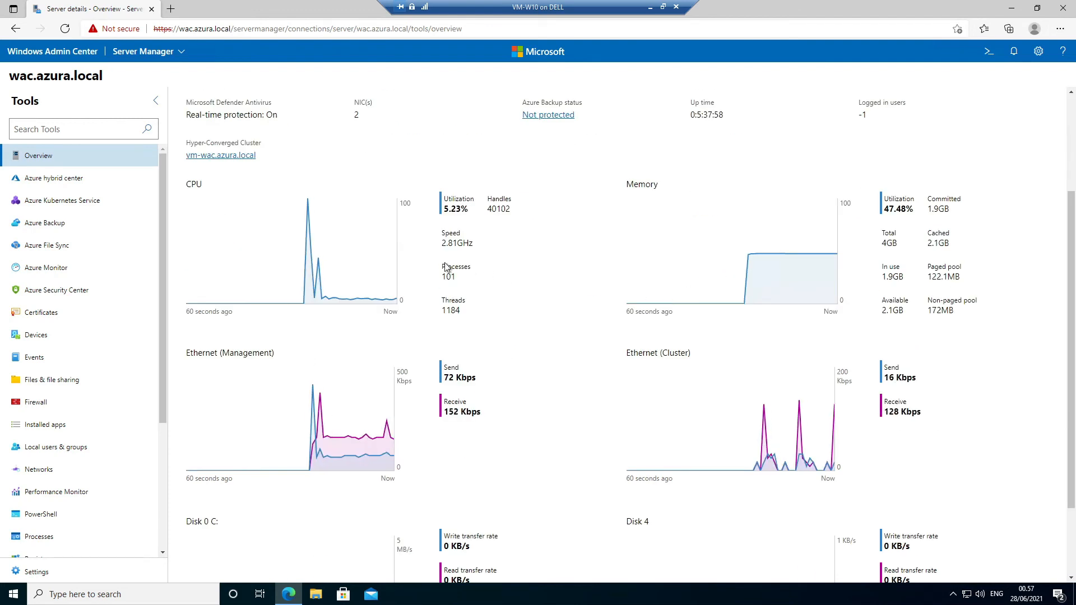
{"action": "scroll", "coordinate": [527, 281], "scroll_direction": "up", "scroll_amount": 3}
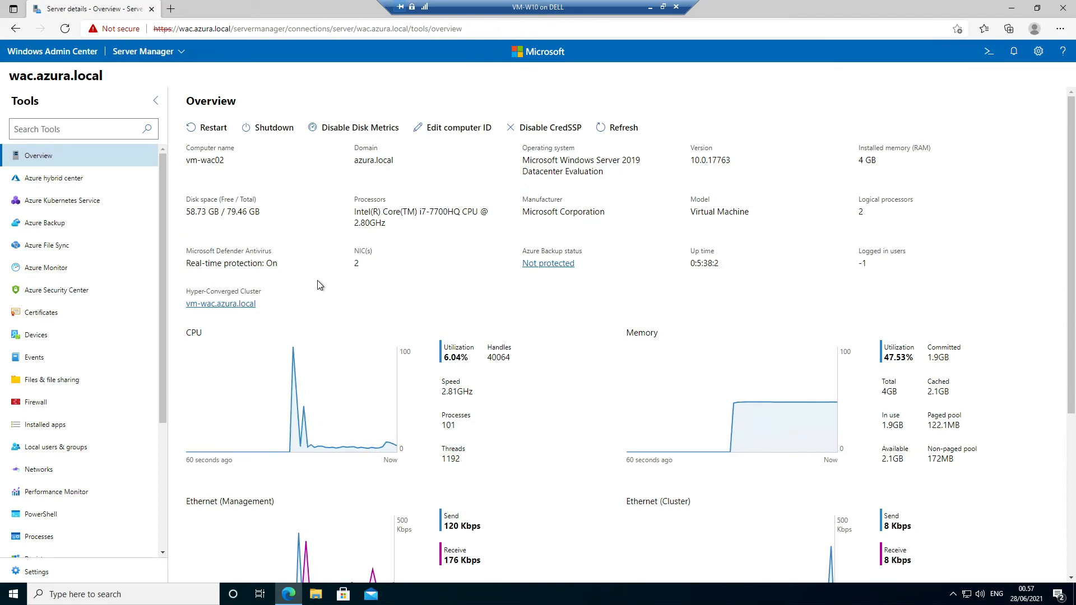
{"action": "scroll", "coordinate": [315, 286], "scroll_direction": "down", "scroll_amount": 2}
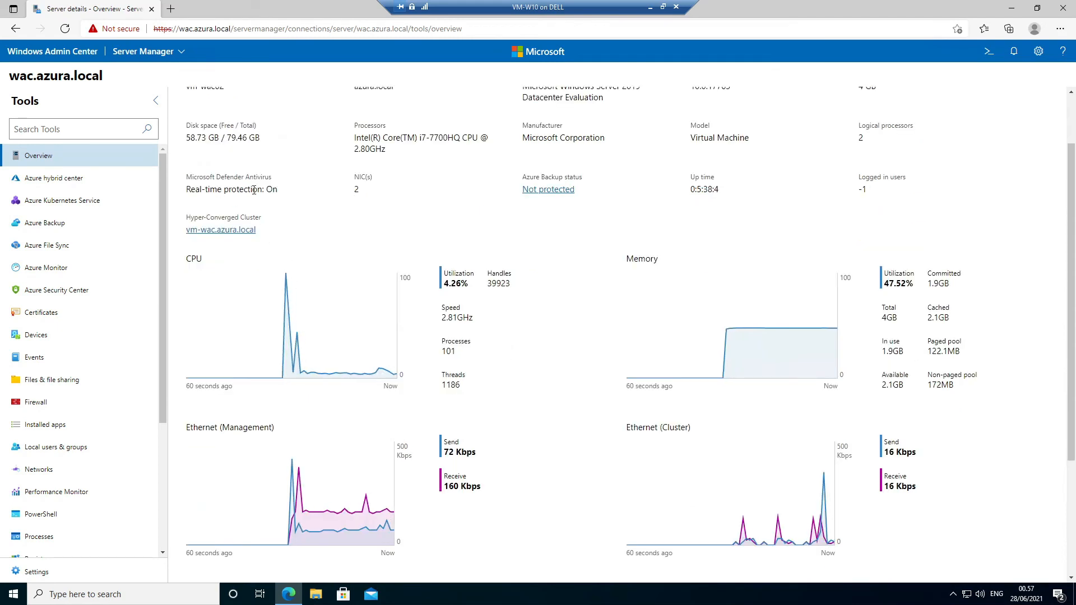
{"action": "scroll", "coordinate": [412, 336], "scroll_direction": "down", "scroll_amount": 3}
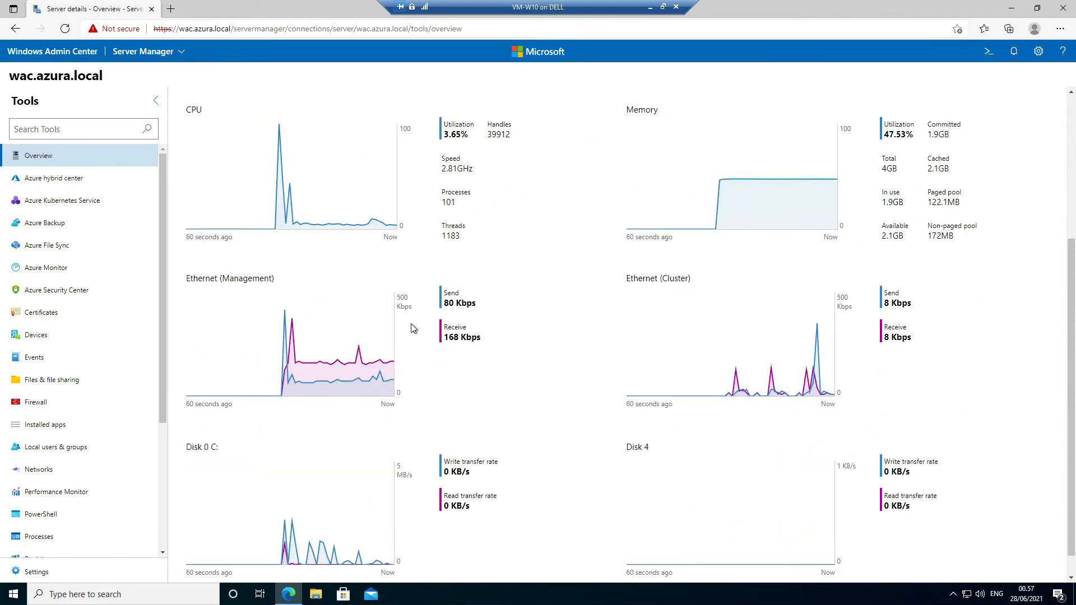
{"action": "scroll", "coordinate": [383, 234], "scroll_direction": "up", "scroll_amount": 3}
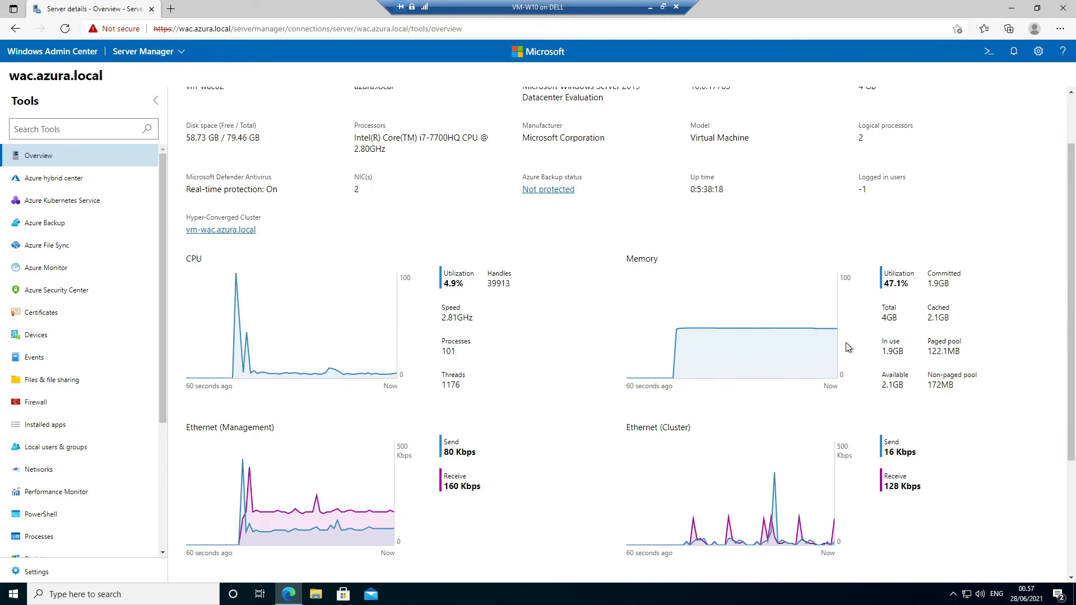
{"action": "scroll", "coordinate": [844, 343], "scroll_direction": "down", "scroll_amount": 3}
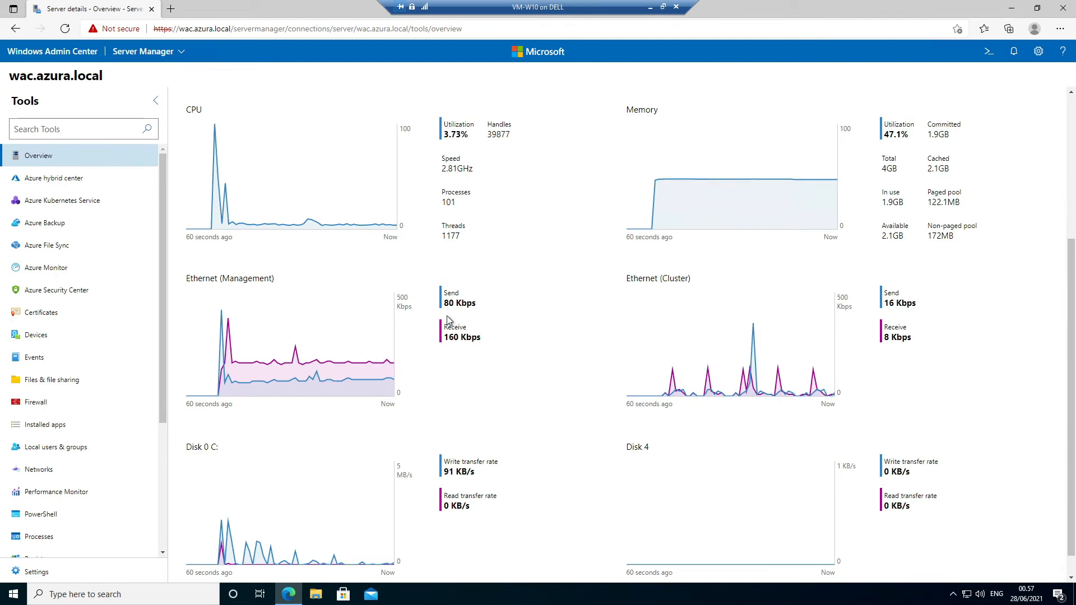
{"action": "scroll", "coordinate": [516, 297], "scroll_direction": "down", "scroll_amount": 1}
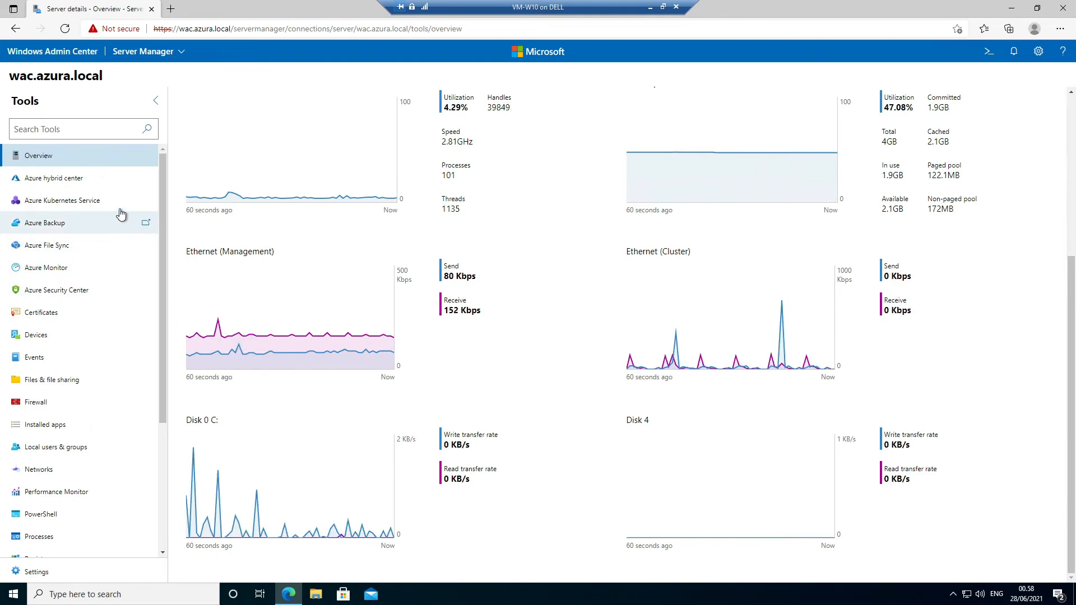
- Open Azure hybrid center, then start and cancel registering the gateway with Azure
{"action": "left_click", "coordinate": [95, 188]}
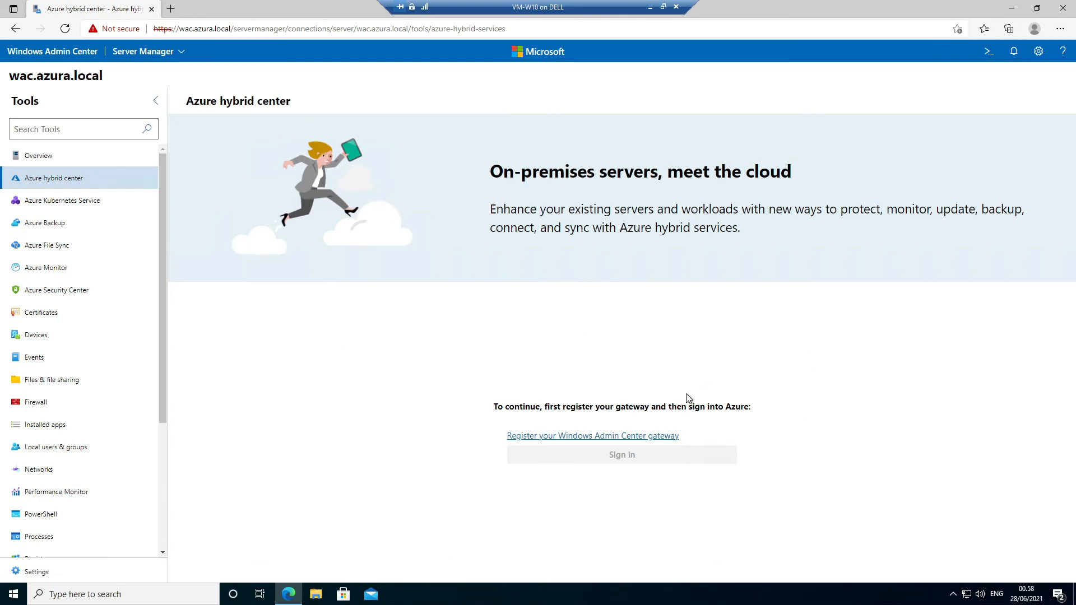
{"action": "left_click", "coordinate": [559, 436]}
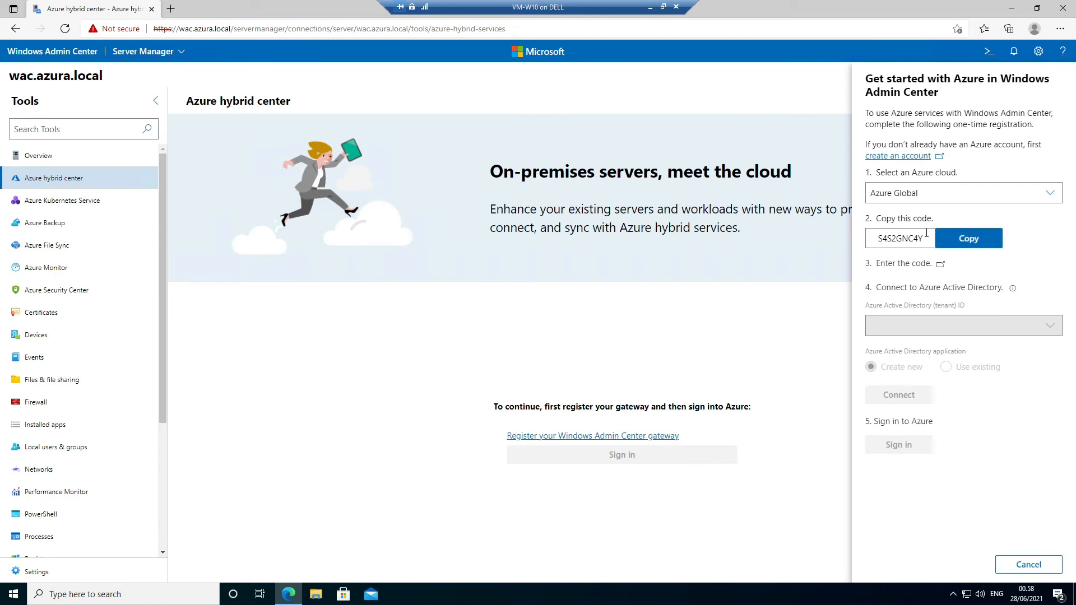
{"action": "left_click", "coordinate": [1027, 565]}
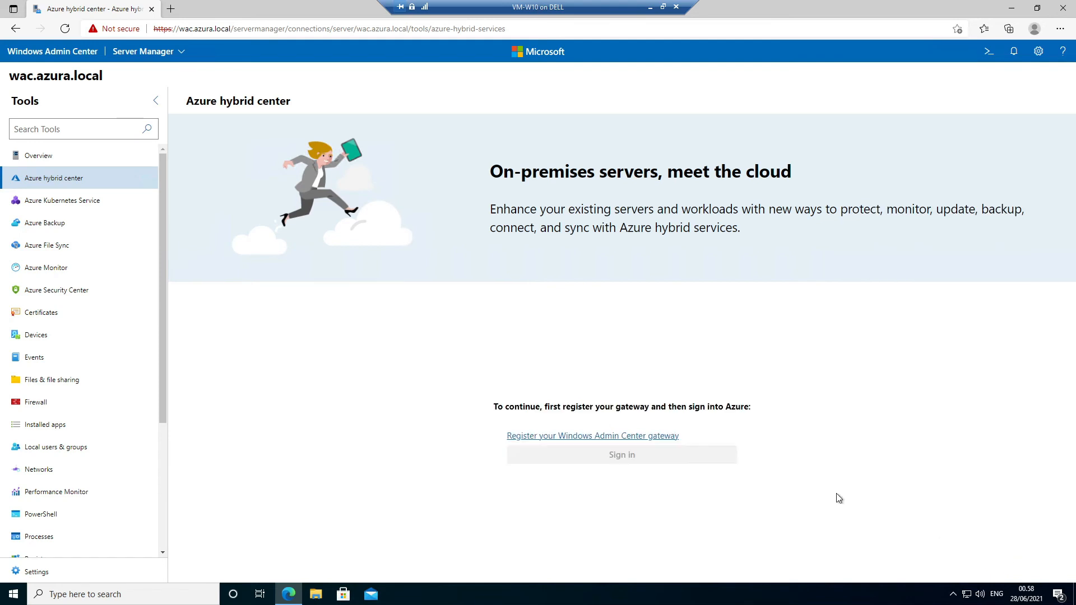
- Step through the Azure Kubernetes Service, Backup, File Sync, Monitor and Security Center tools
{"action": "left_click", "coordinate": [95, 203]}
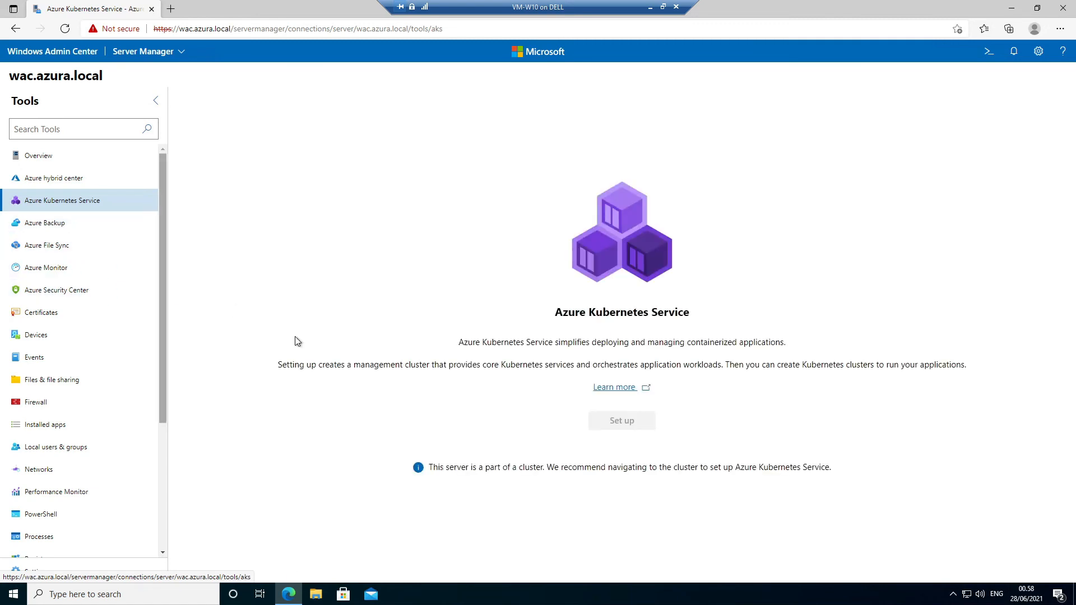
{"action": "left_click", "coordinate": [105, 235]}
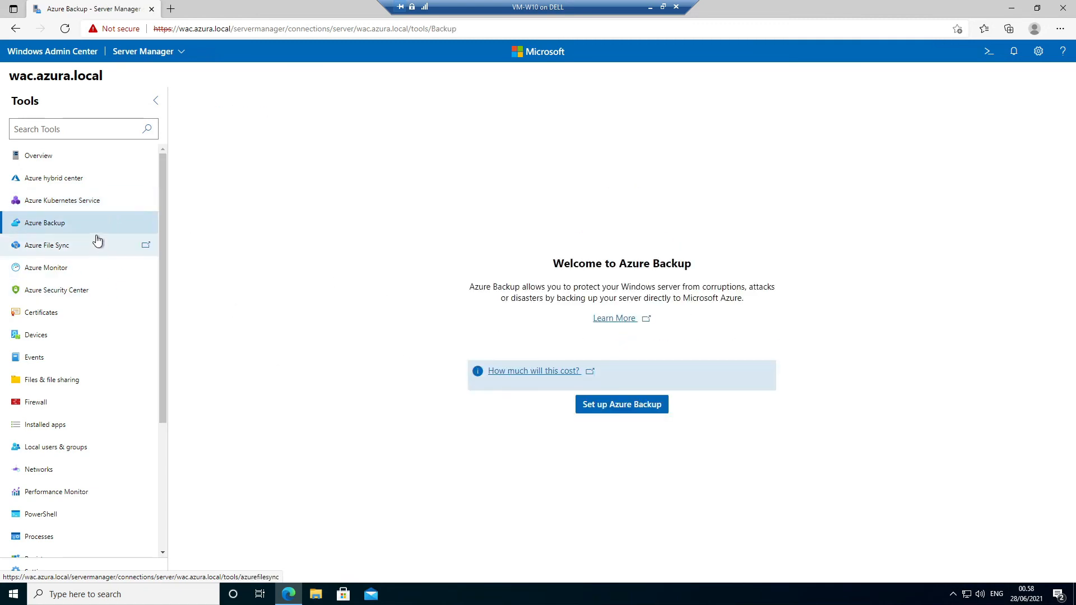
{"action": "left_click", "coordinate": [99, 245]}
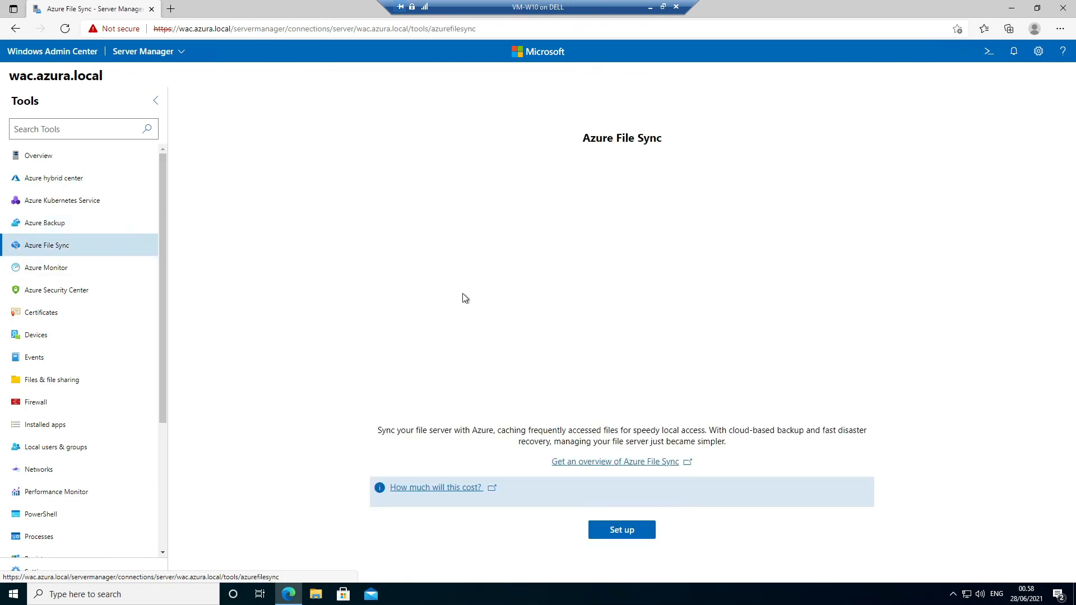
{"action": "left_click", "coordinate": [73, 269]}
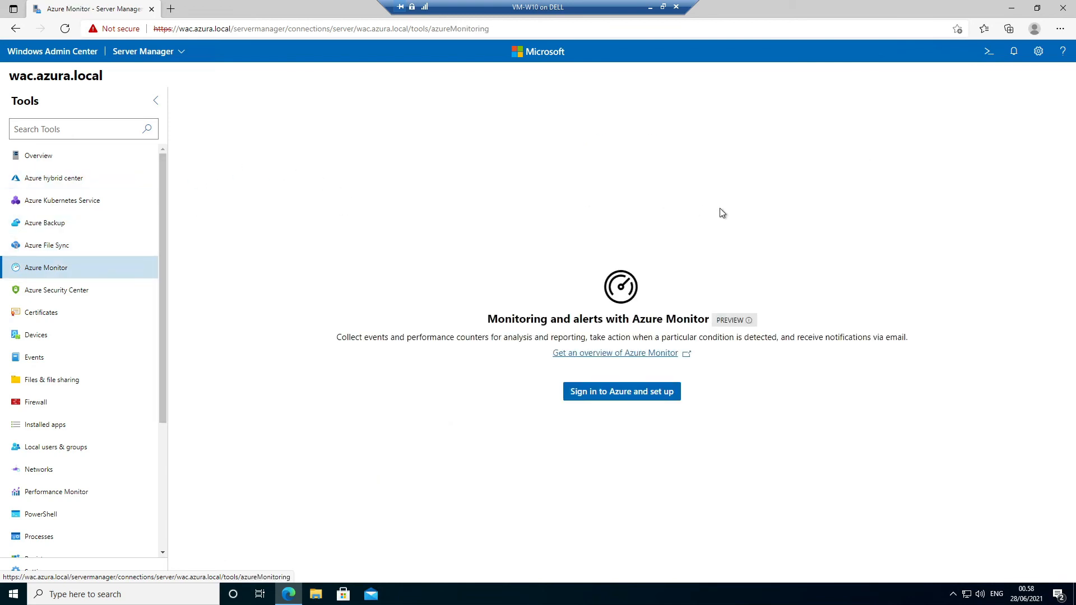
{"action": "left_click", "coordinate": [82, 294]}
{"action": "scroll", "coordinate": [99, 224], "scroll_direction": "down", "scroll_amount": 1}
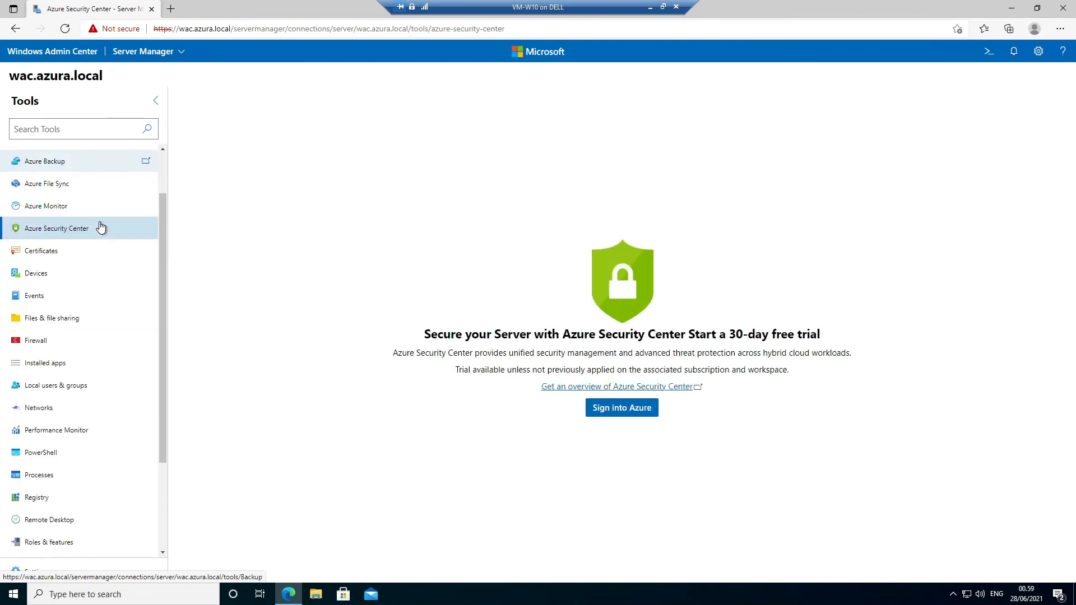
{"action": "scroll", "coordinate": [108, 233], "scroll_direction": "down", "scroll_amount": 3}
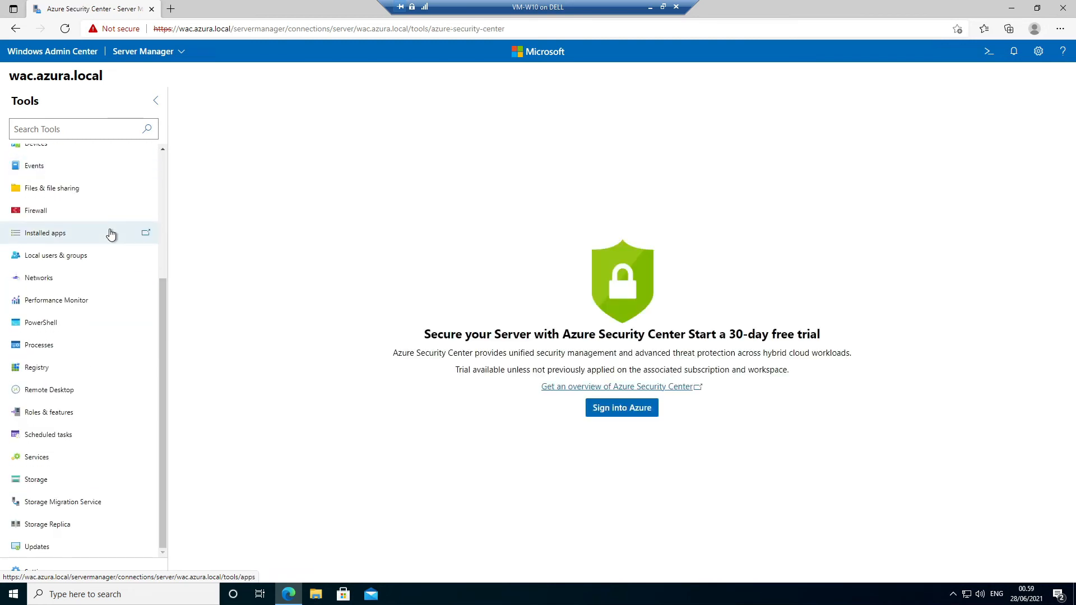
{"action": "scroll", "coordinate": [110, 233], "scroll_direction": "up", "scroll_amount": 4}
{"action": "scroll", "coordinate": [83, 315], "scroll_direction": "down", "scroll_amount": 2}
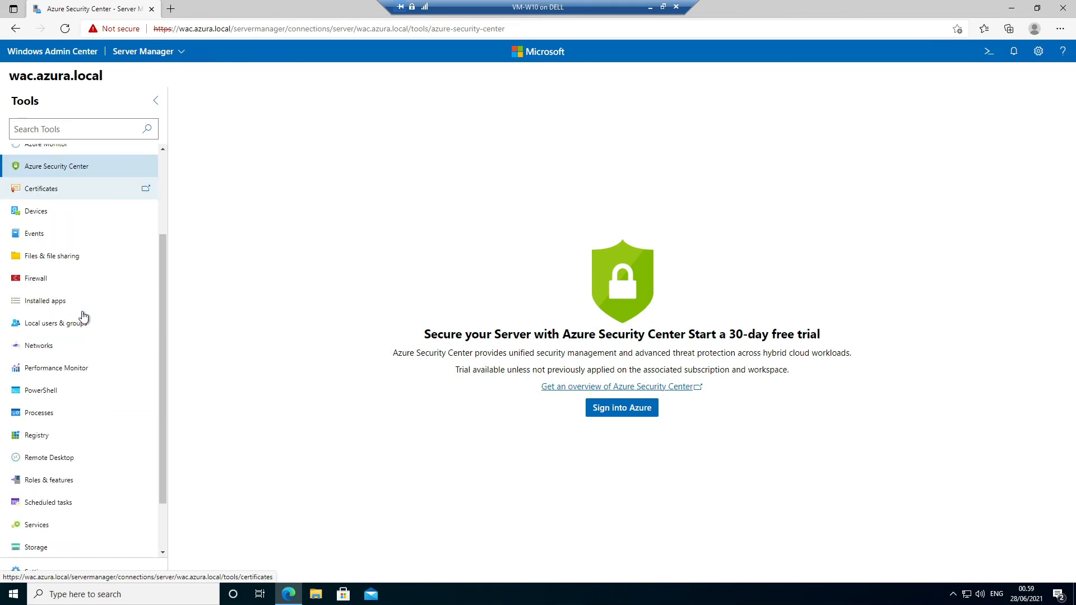
{"action": "left_click", "coordinate": [74, 193]}
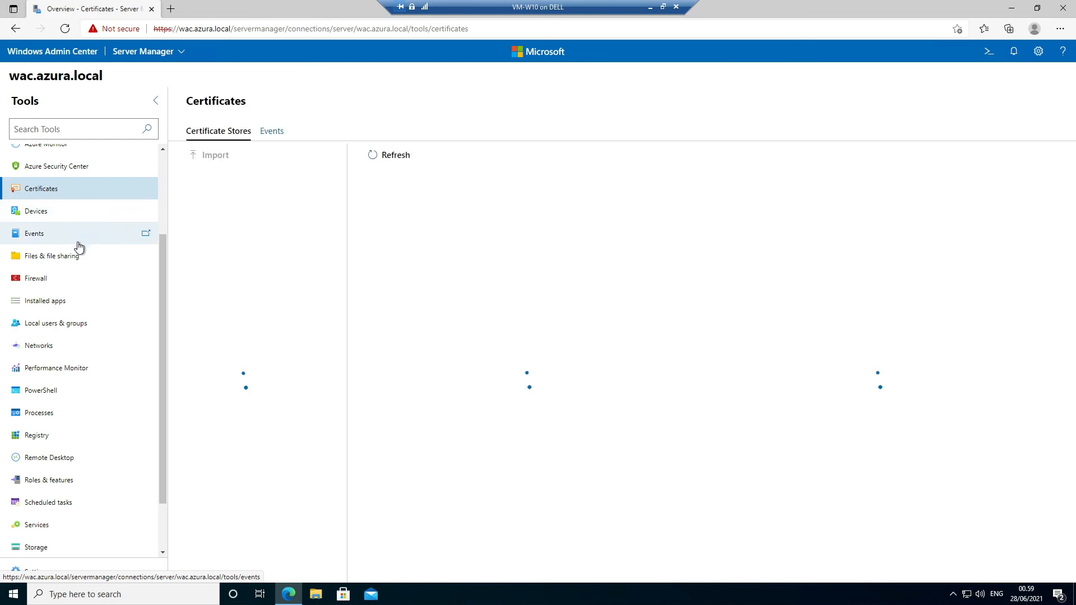
{"action": "scroll", "coordinate": [84, 243], "scroll_direction": "up", "scroll_amount": 2}
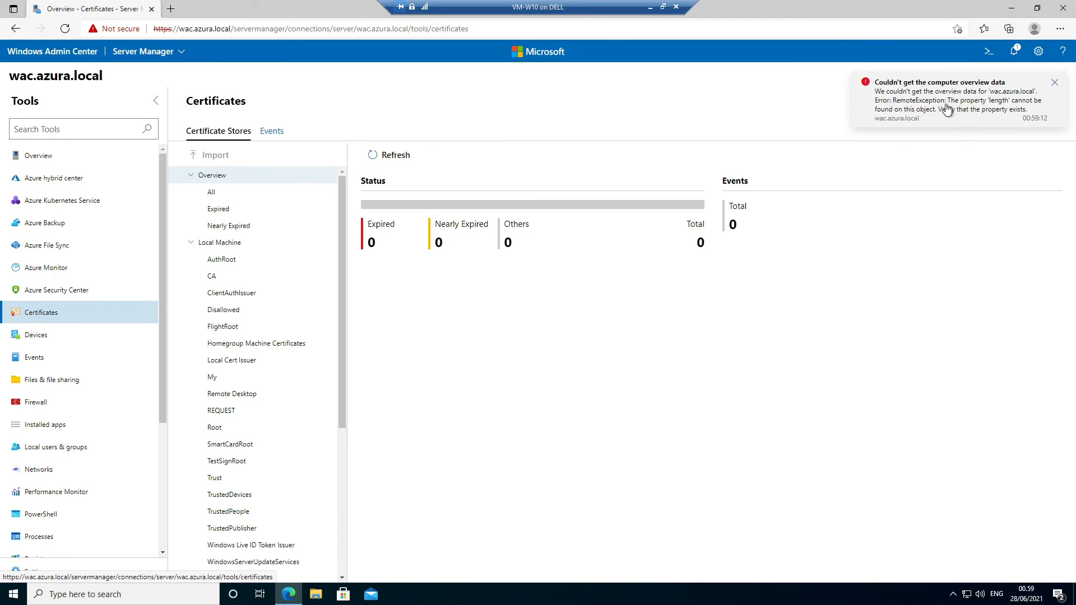
{"action": "left_click", "coordinate": [961, 95]}
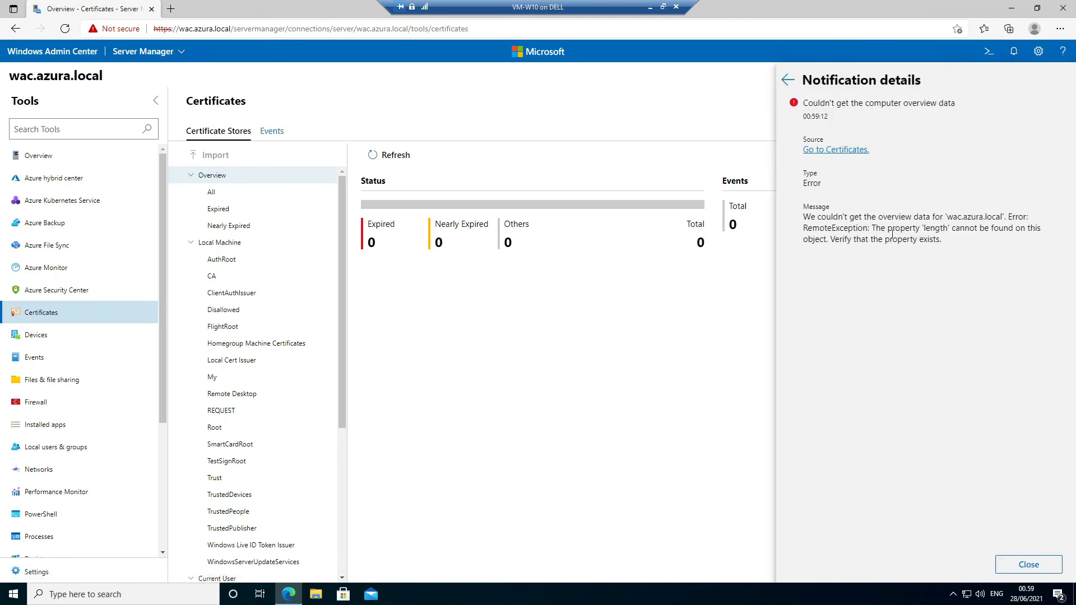
{"action": "left_click", "coordinate": [1027, 565]}
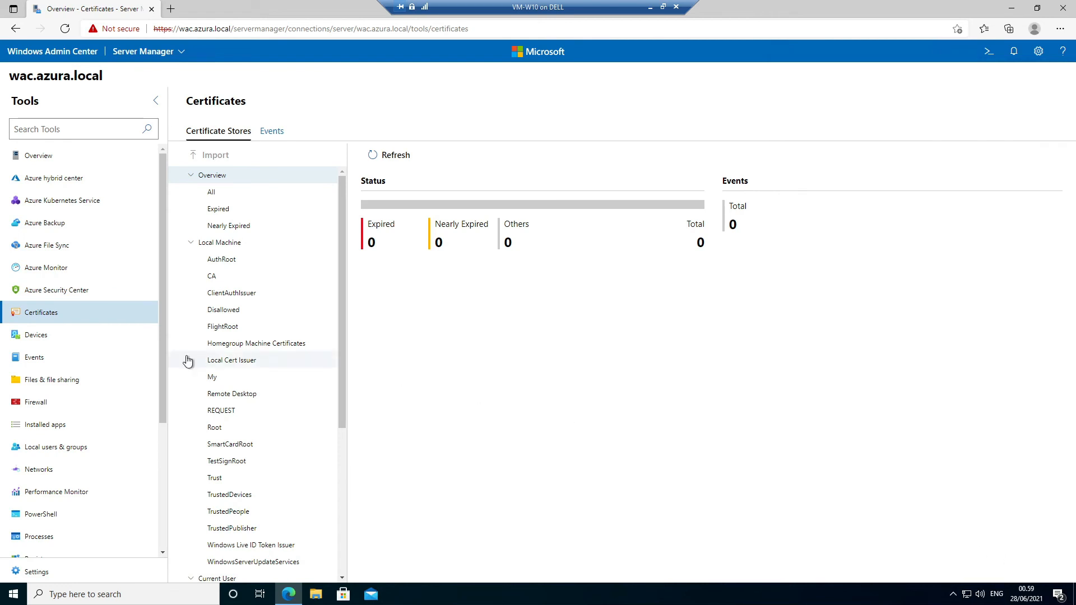
{"action": "left_click", "coordinate": [51, 337]}
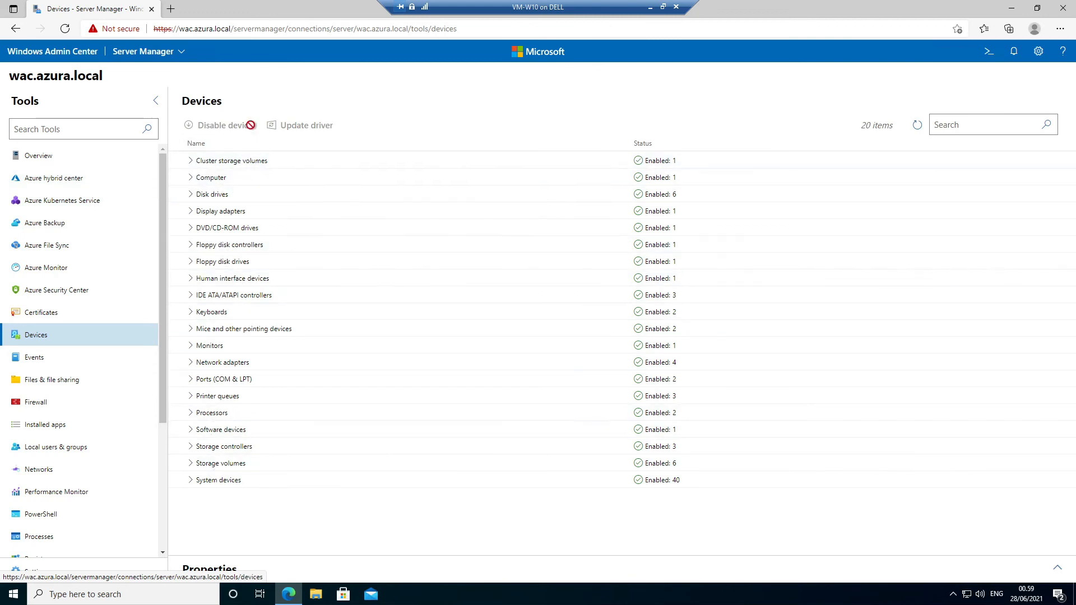
{"action": "scroll", "coordinate": [107, 269], "scroll_direction": "down", "scroll_amount": 3}
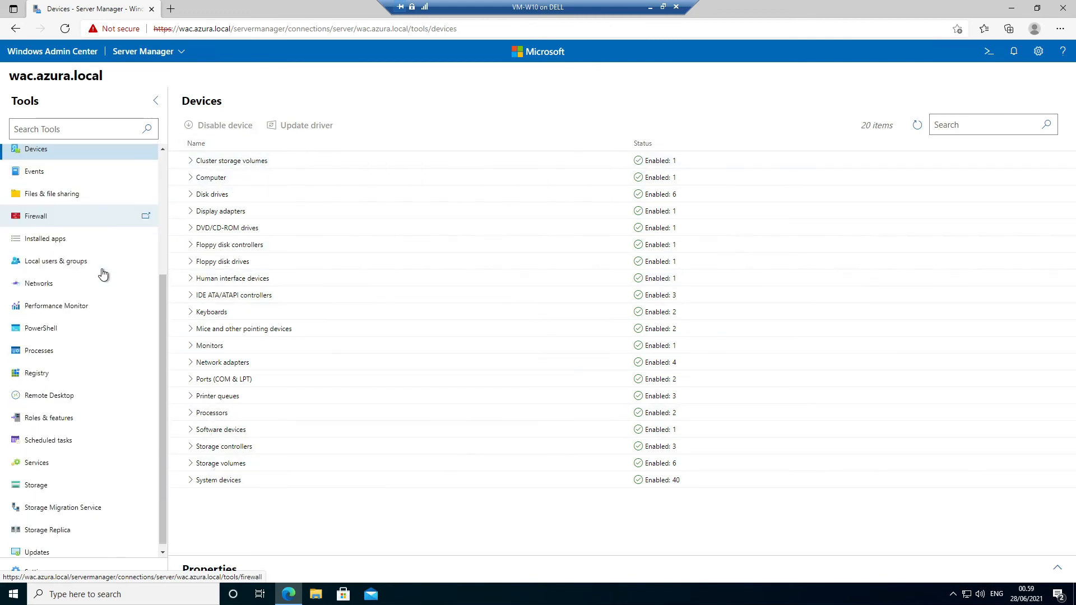
{"action": "scroll", "coordinate": [84, 247], "scroll_direction": "up", "scroll_amount": 1}
- Browse the events in Events > Windows Logs > Application
{"action": "left_click", "coordinate": [46, 234]}
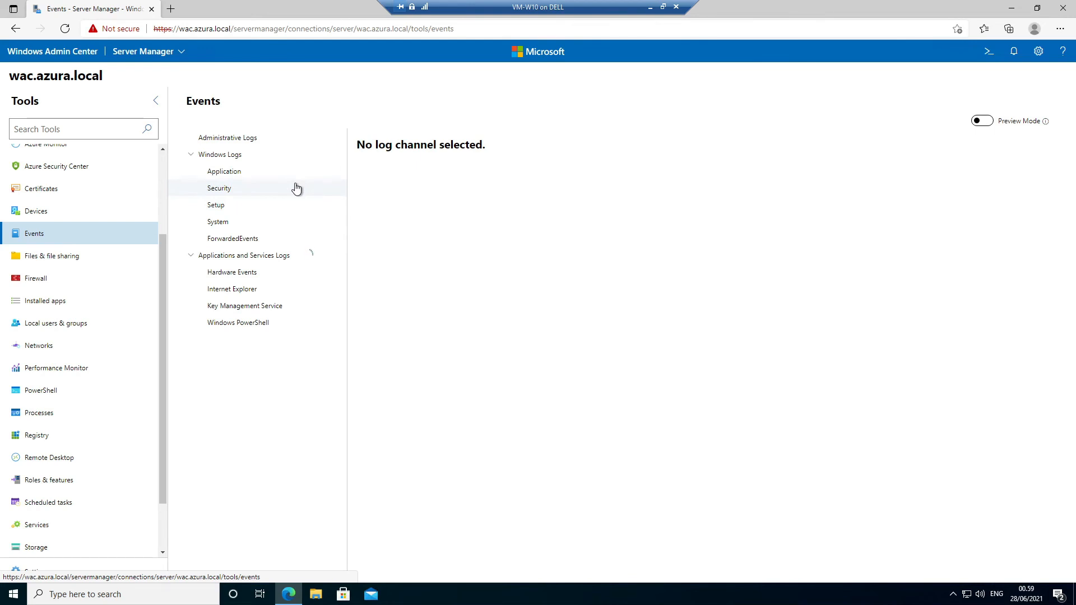
{"action": "scroll", "coordinate": [115, 208], "scroll_direction": "up", "scroll_amount": 3}
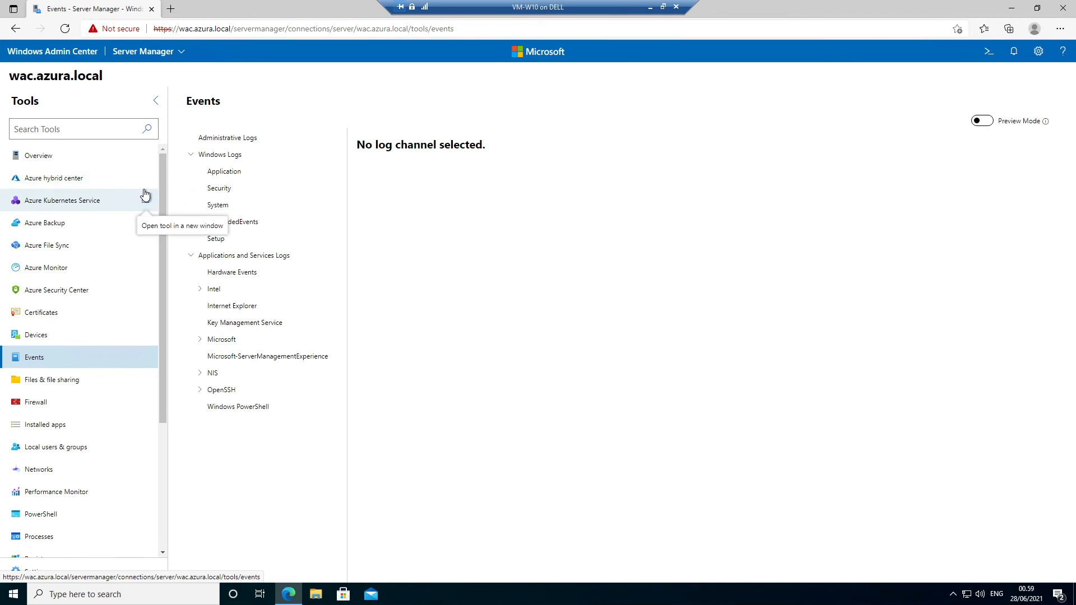
{"action": "left_click", "coordinate": [289, 172]}
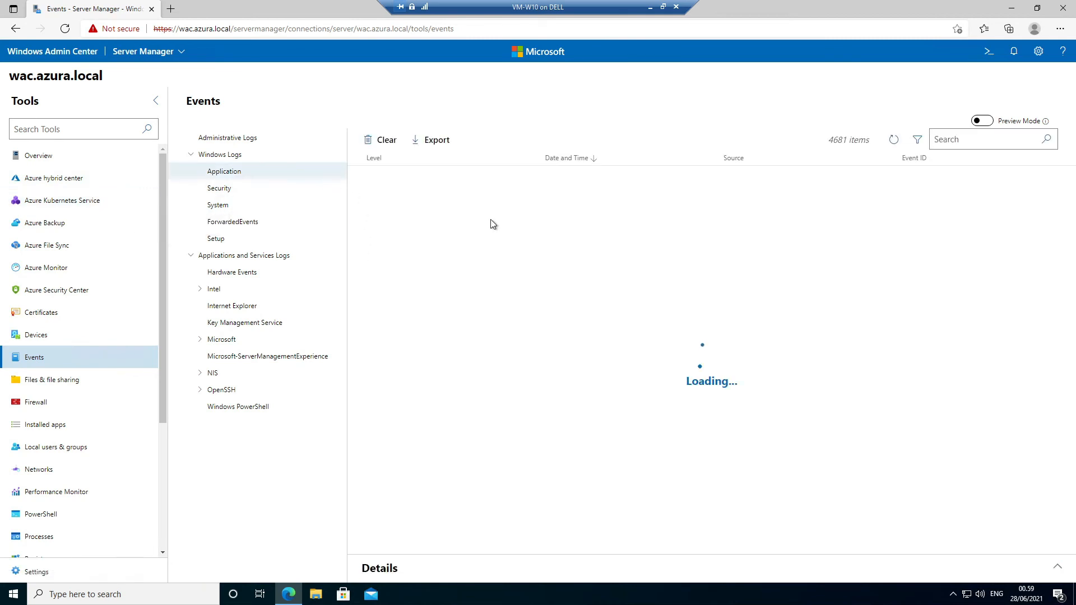
{"action": "scroll", "coordinate": [635, 245], "scroll_direction": "down", "scroll_amount": 1}
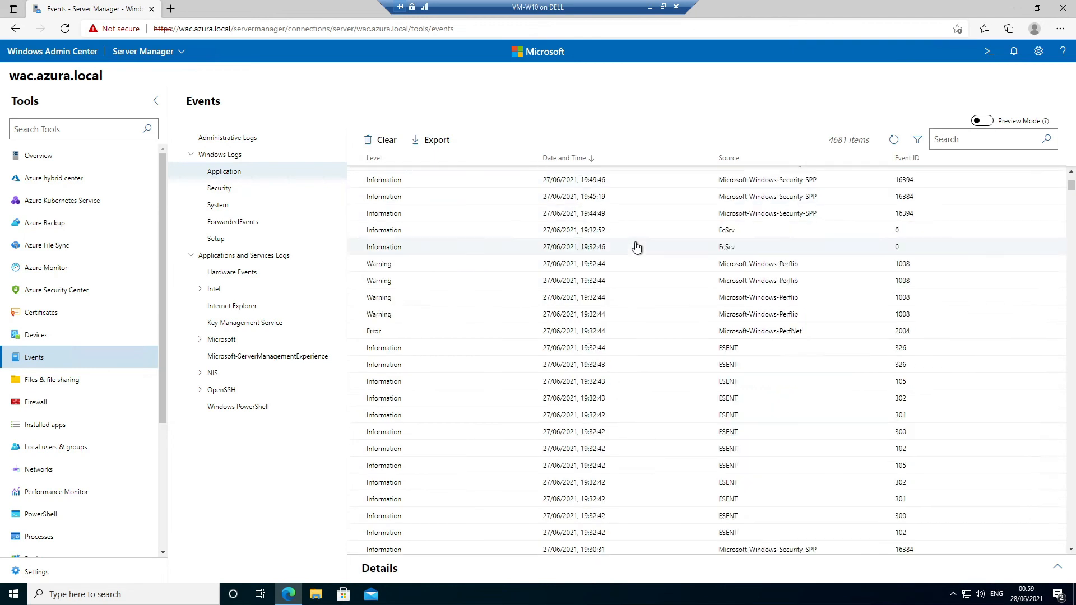
{"action": "scroll", "coordinate": [636, 247], "scroll_direction": "up", "scroll_amount": 6}
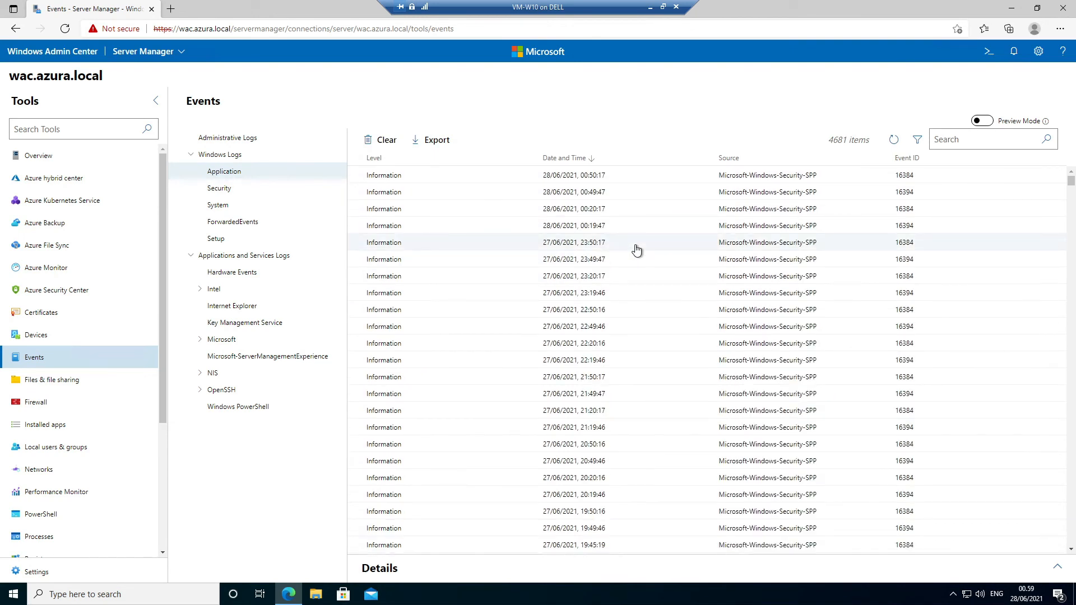
{"action": "scroll", "coordinate": [104, 334], "scroll_direction": "down", "scroll_amount": 3}
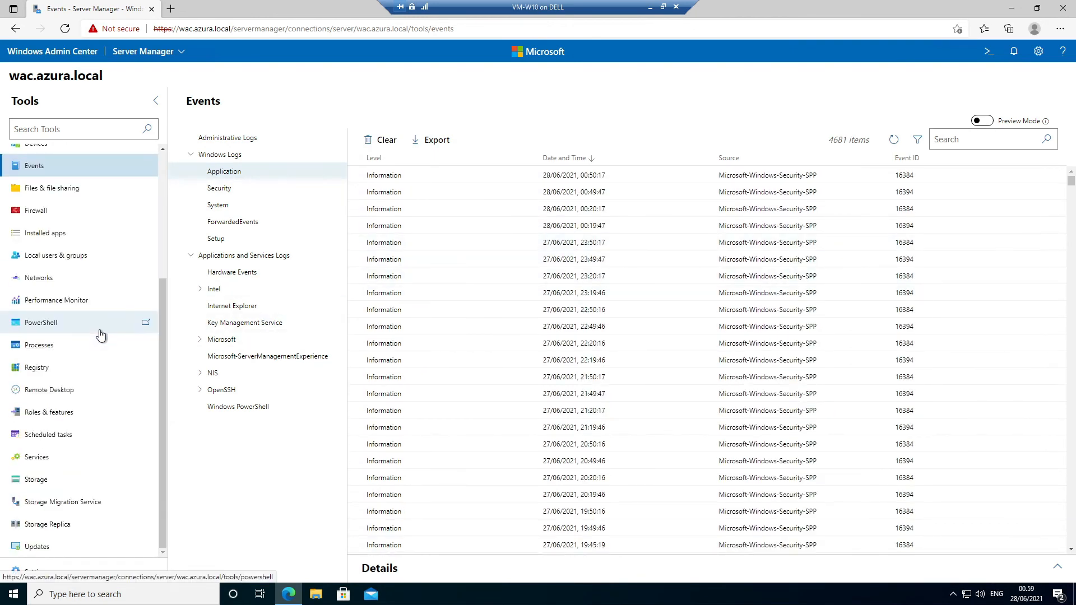
{"action": "scroll", "coordinate": [105, 334], "scroll_direction": "up", "scroll_amount": 3}
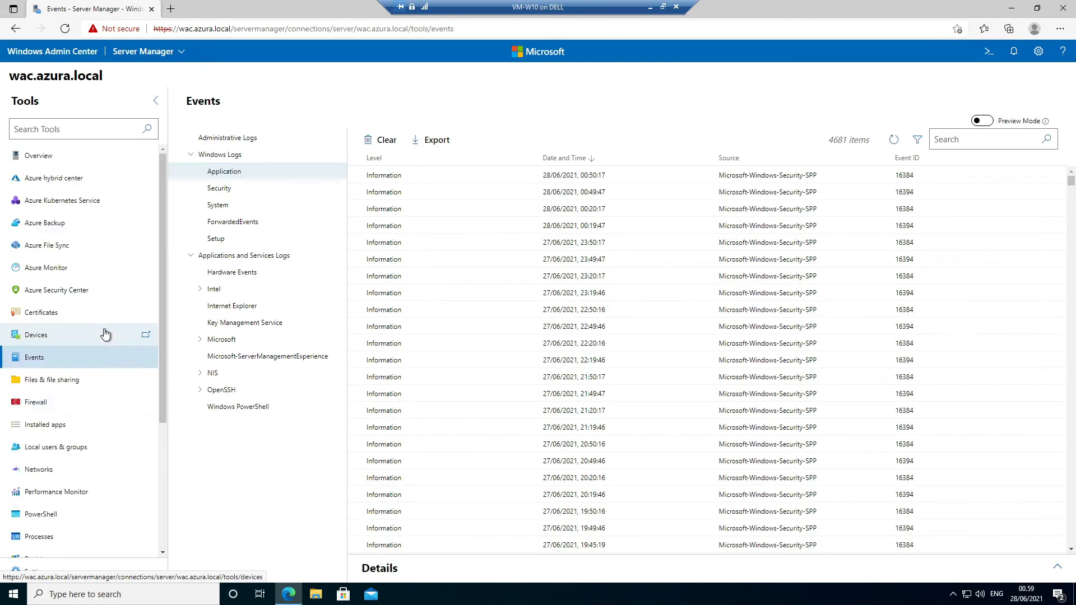
- Look over the server's files and File shares tab, then view the Firewall profiles overview
{"action": "left_click", "coordinate": [98, 384]}
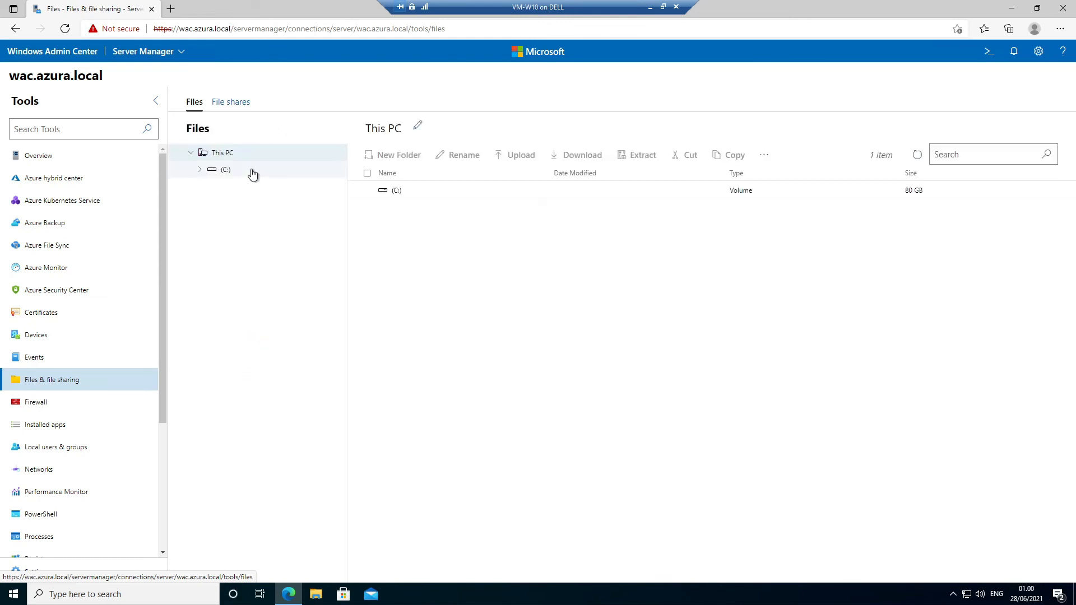
{"action": "left_click", "coordinate": [233, 103]}
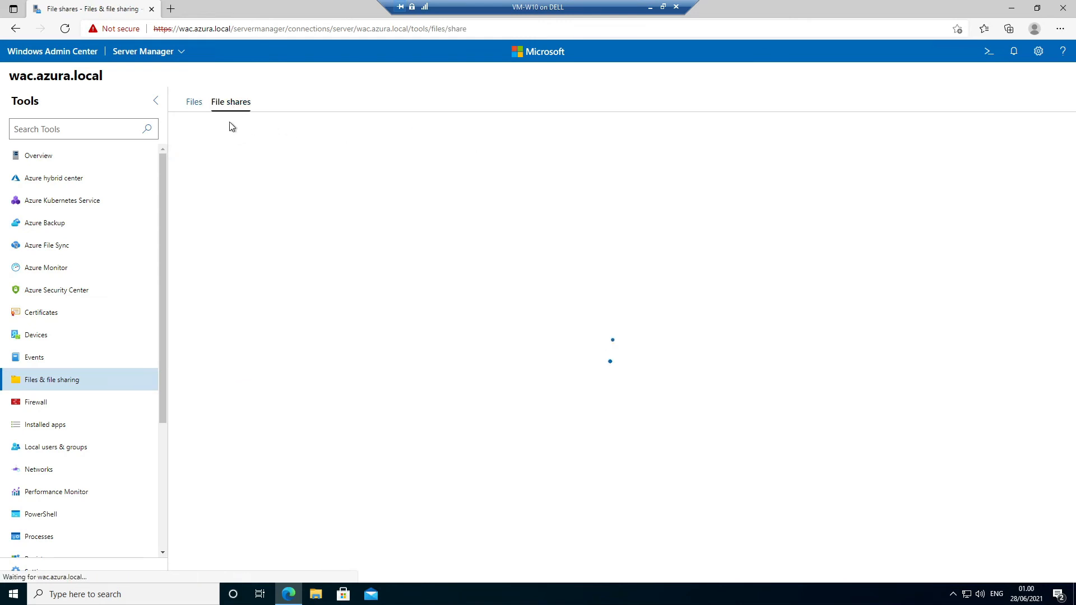
{"action": "left_click", "coordinate": [191, 106]}
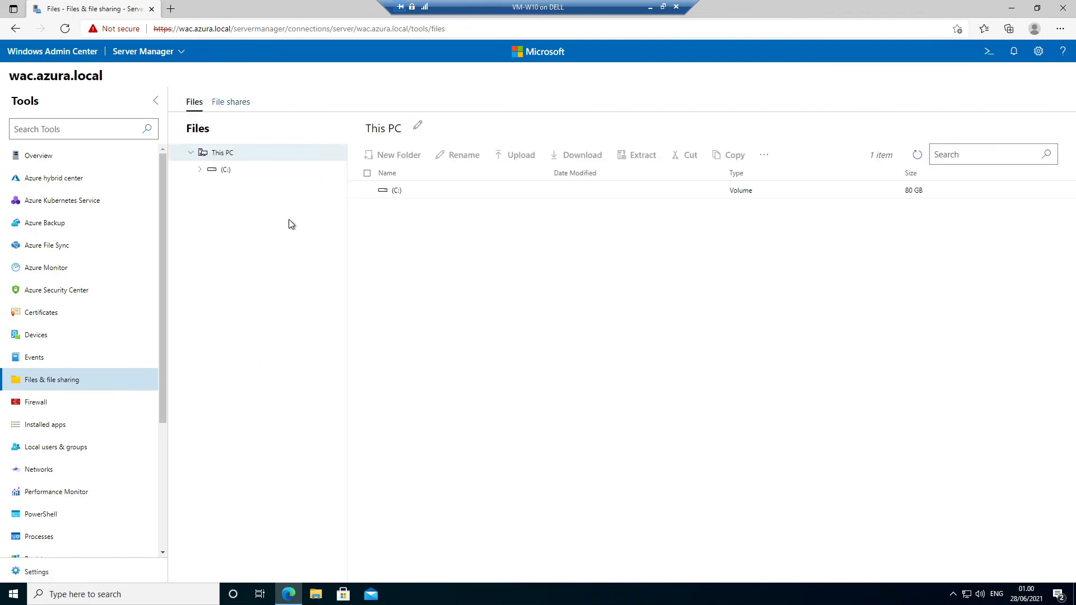
{"action": "scroll", "coordinate": [97, 356], "scroll_direction": "down", "scroll_amount": 1}
{"action": "left_click", "coordinate": [91, 342]}
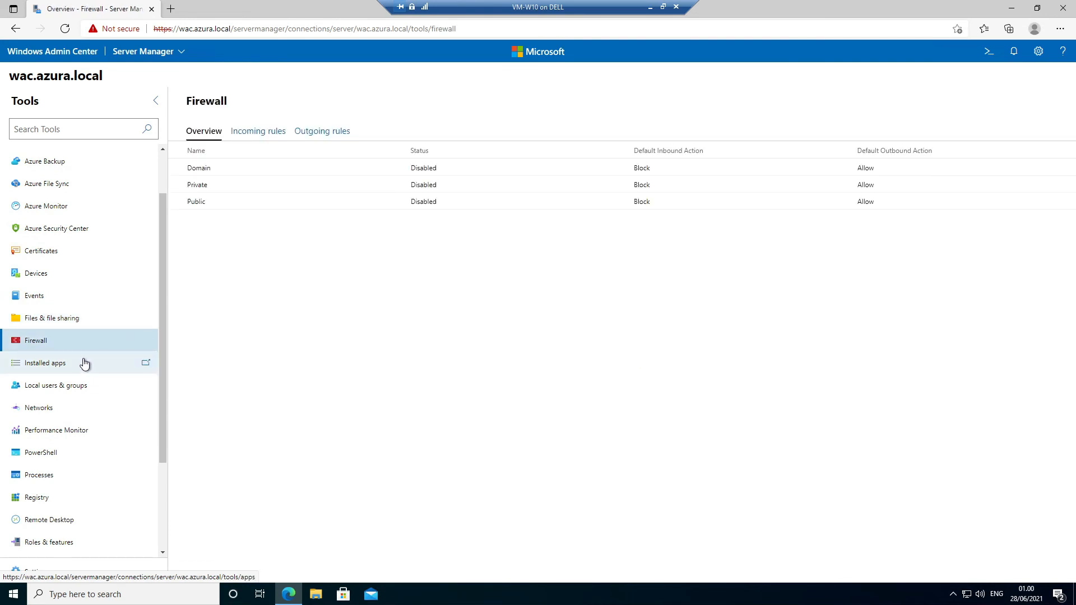
- Review Installed apps and Local users & groups, then view Performance Monitor with no saved workspaces
{"action": "left_click", "coordinate": [85, 364]}
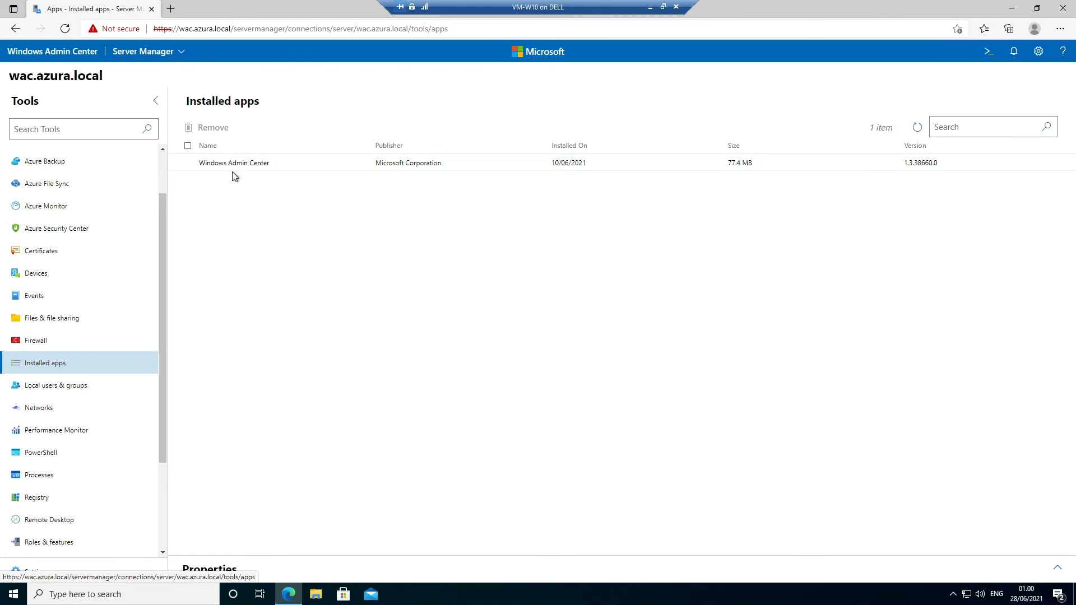
{"action": "scroll", "coordinate": [112, 331], "scroll_direction": "down", "scroll_amount": 3}
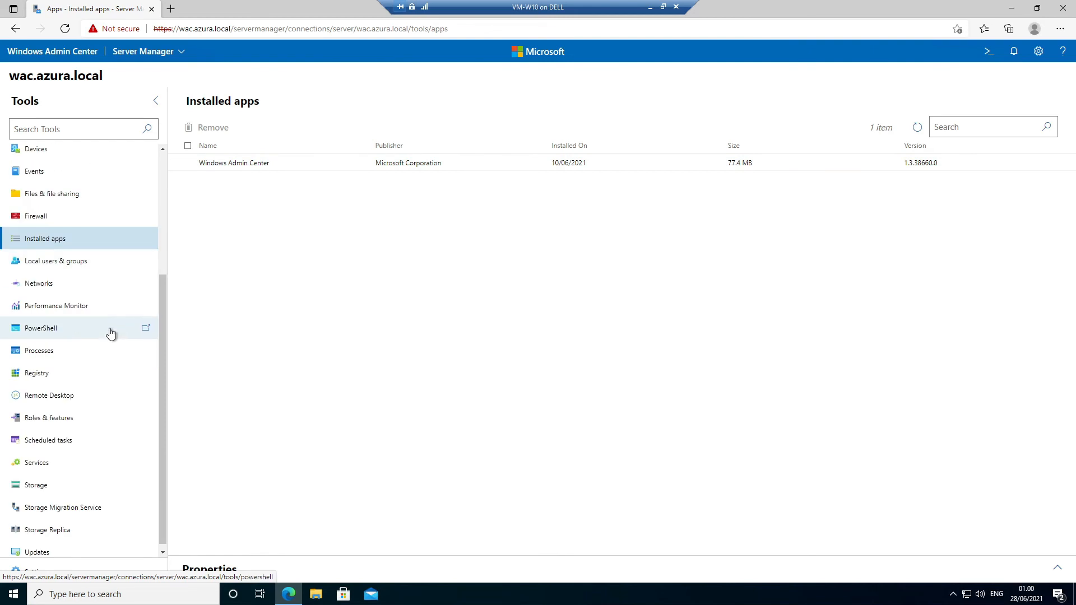
{"action": "left_click", "coordinate": [92, 259]}
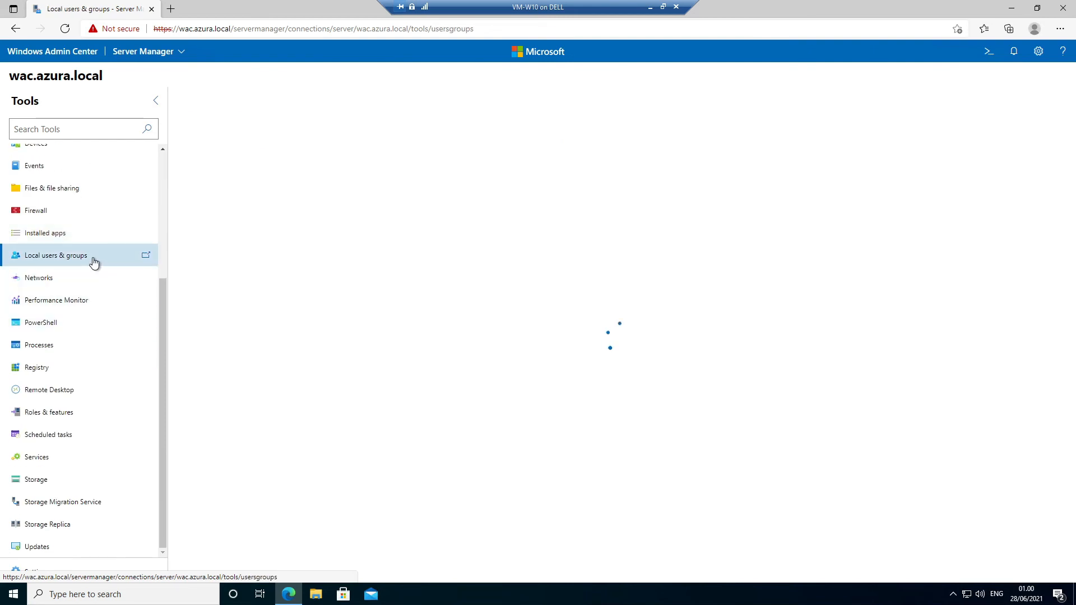
{"action": "left_click", "coordinate": [78, 302]}
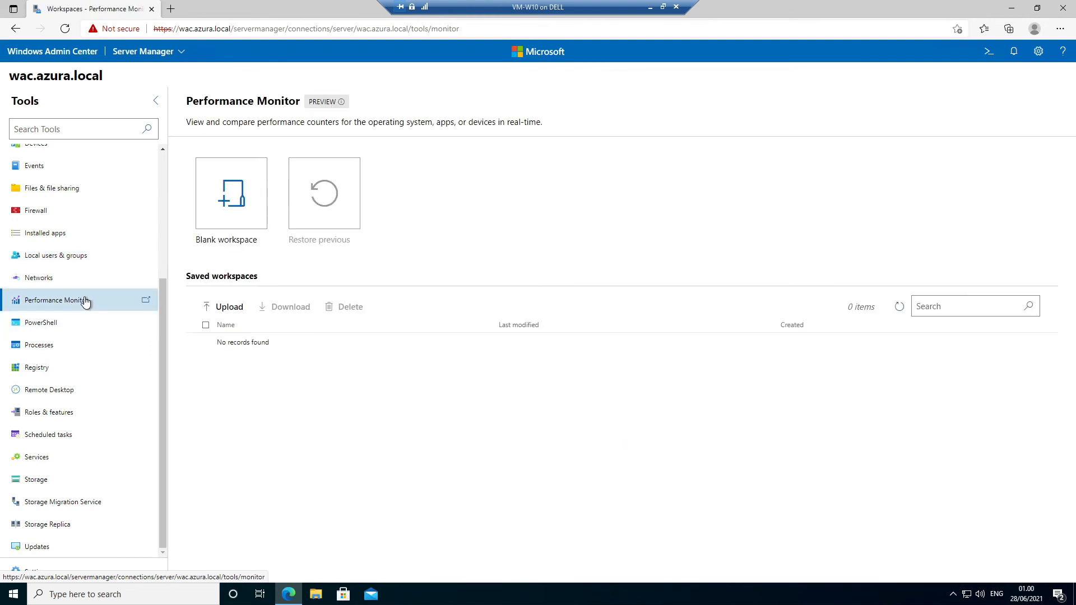
- Run hostname (VM-WAC02) and ipconfig in the server's PowerShell, then request the Processes tool
{"action": "left_click", "coordinate": [89, 327]}
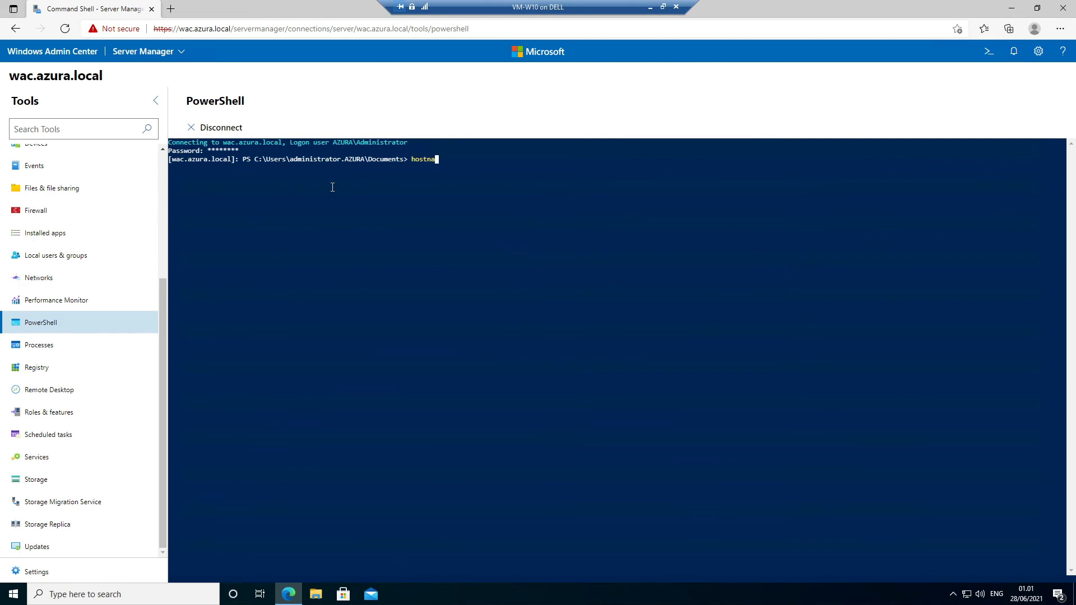
{"action": "type", "text": "me"}
{"action": "key", "text": "Return"}
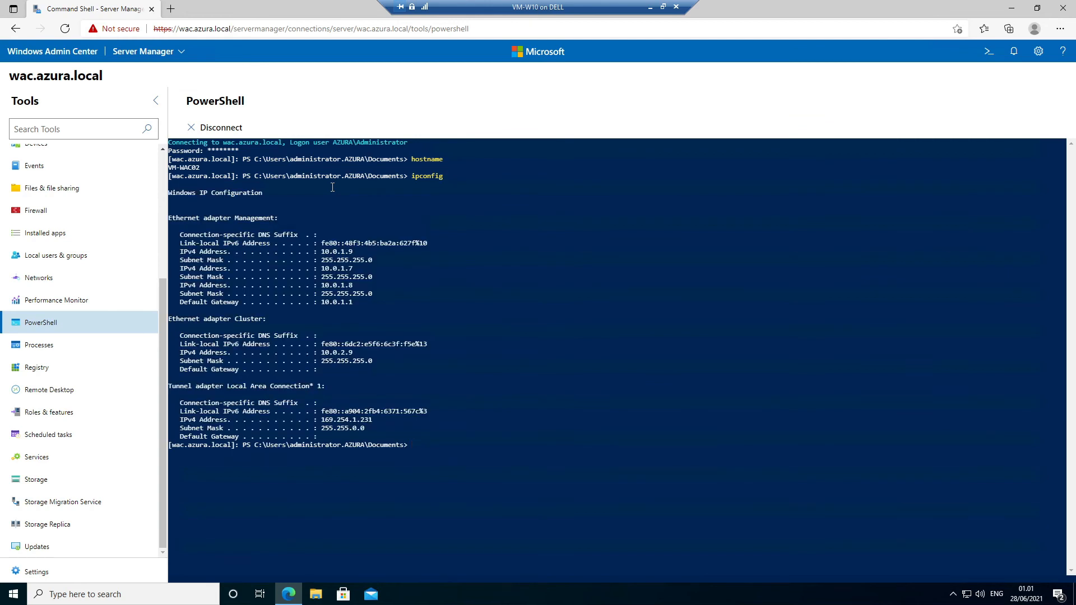
{"action": "left_click", "coordinate": [84, 347]}
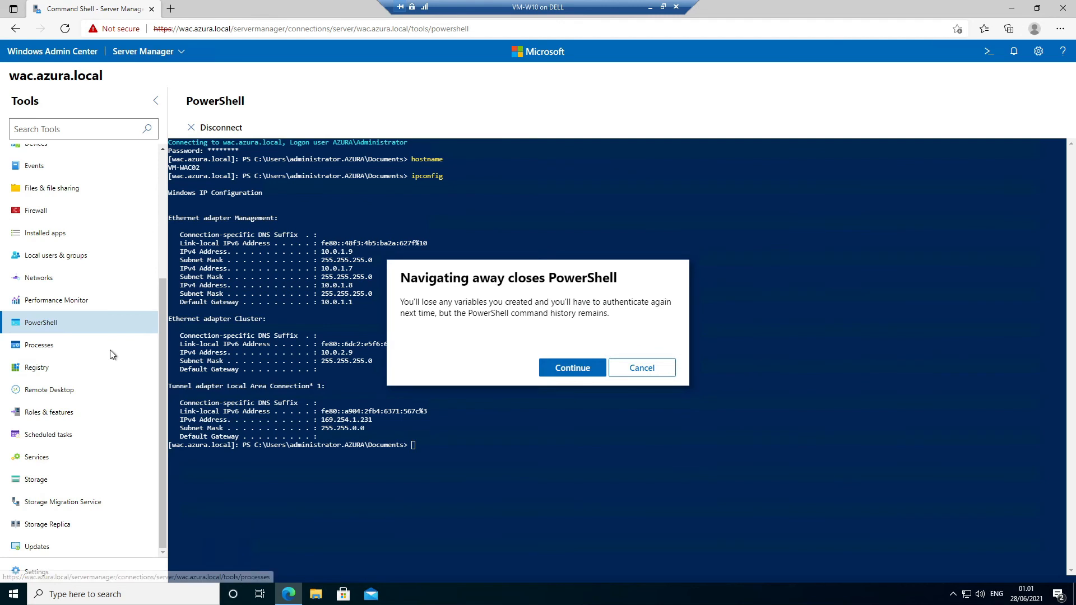
- Confirm closing the PowerShell session and browse the running processes list
{"action": "left_click", "coordinate": [569, 374]}
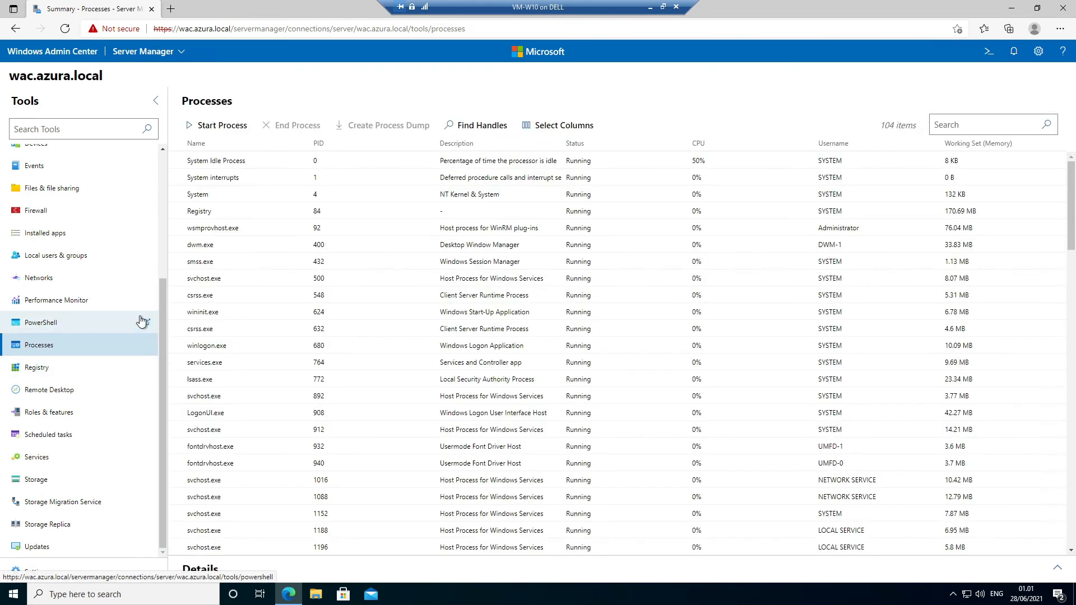
{"action": "scroll", "coordinate": [351, 298], "scroll_direction": "down", "scroll_amount": 7}
{"action": "scroll", "coordinate": [353, 300], "scroll_direction": "up", "scroll_amount": 8}
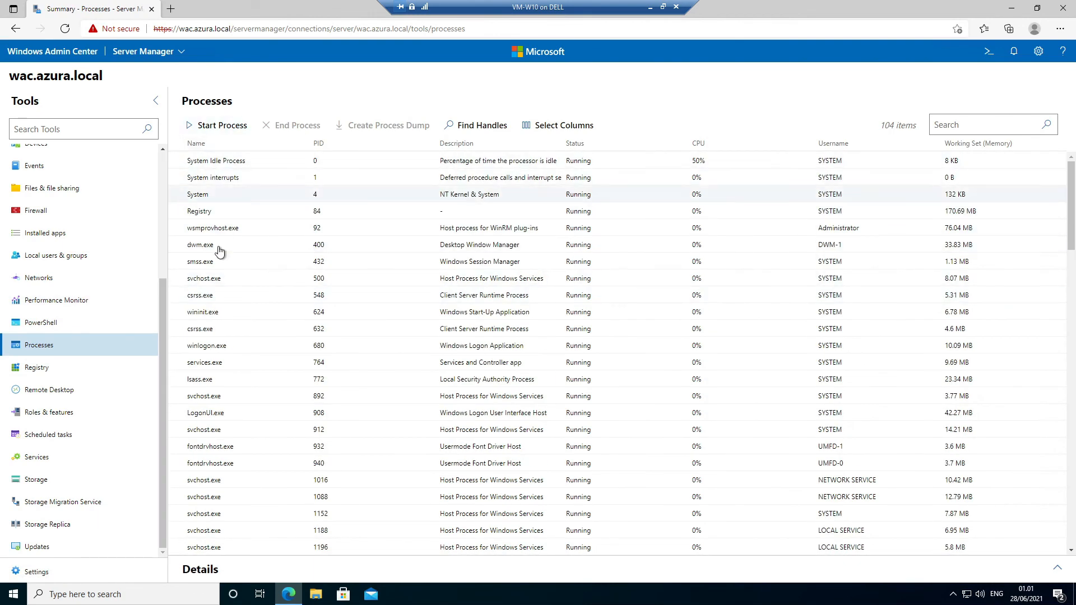
- Glance at the Registry, then bring up Remote Desktop and tick automatic certificate trust
{"action": "left_click", "coordinate": [87, 368]}
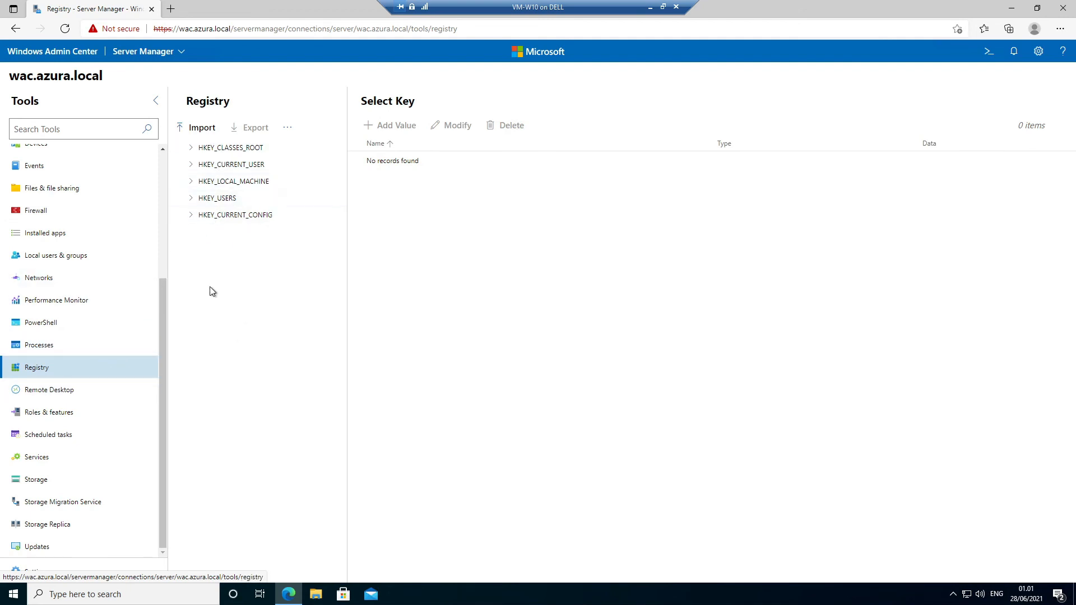
{"action": "left_click", "coordinate": [80, 390]}
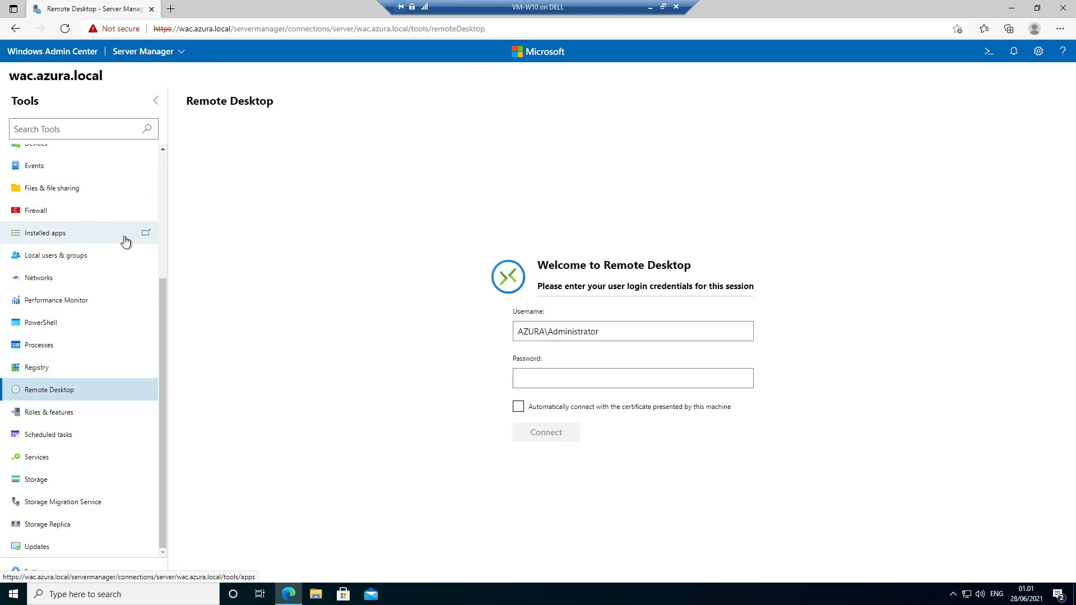
{"action": "left_click", "coordinate": [518, 408]}
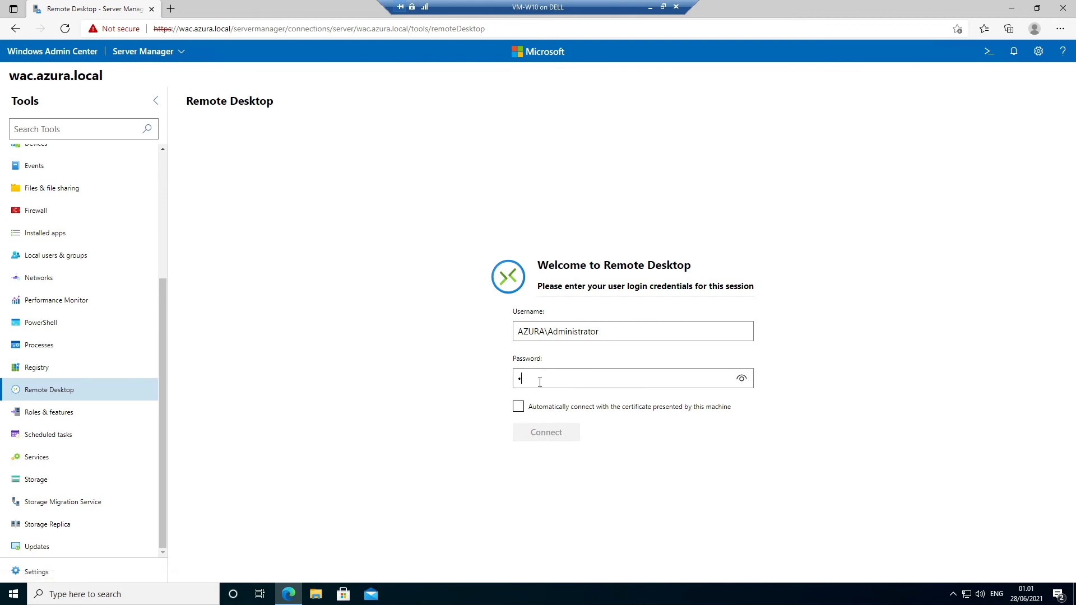
- Trust the server's certificate automatically and connect the Remote Desktop session
{"action": "left_click", "coordinate": [555, 408]}
{"action": "left_click", "coordinate": [631, 467]}
{"action": "left_click", "coordinate": [562, 436]}
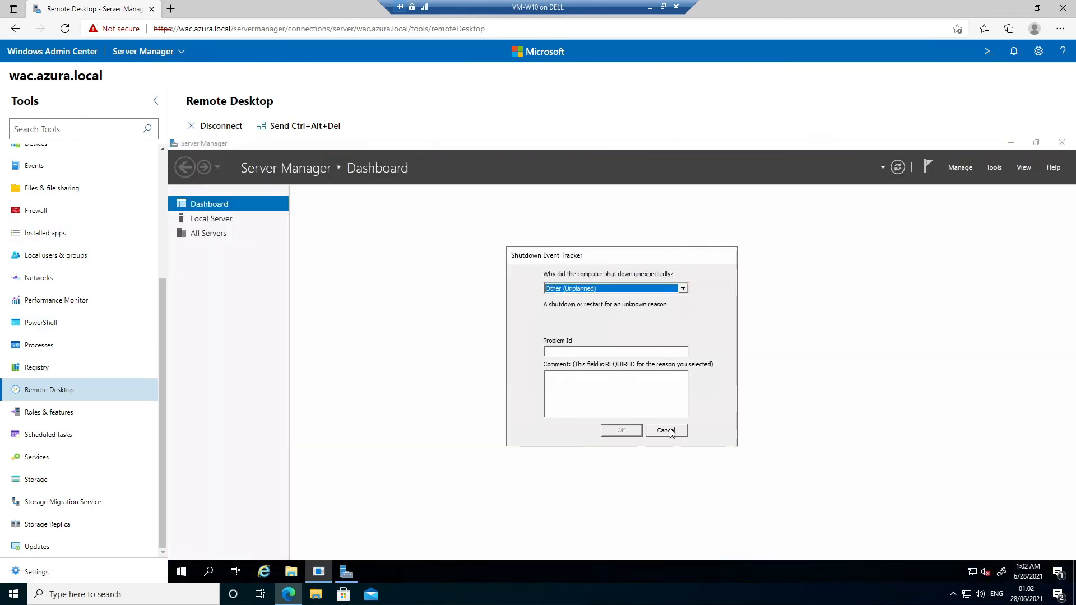
- Dismiss the Shutdown Event Tracker, review Local Server properties in Server Manager, then disconnect
{"action": "left_click", "coordinate": [667, 431]}
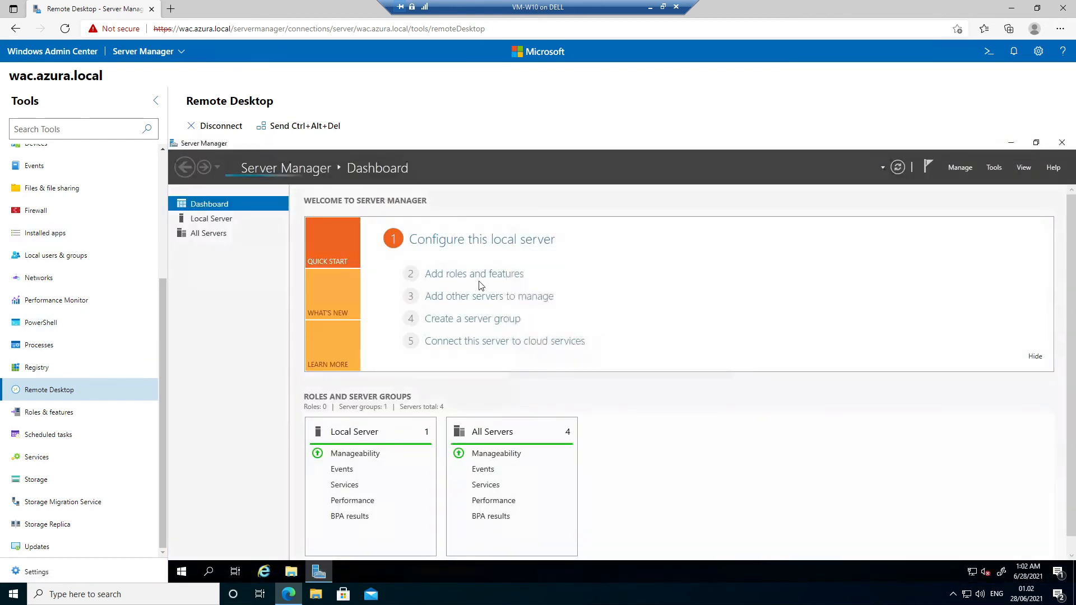
{"action": "left_click", "coordinate": [216, 218]}
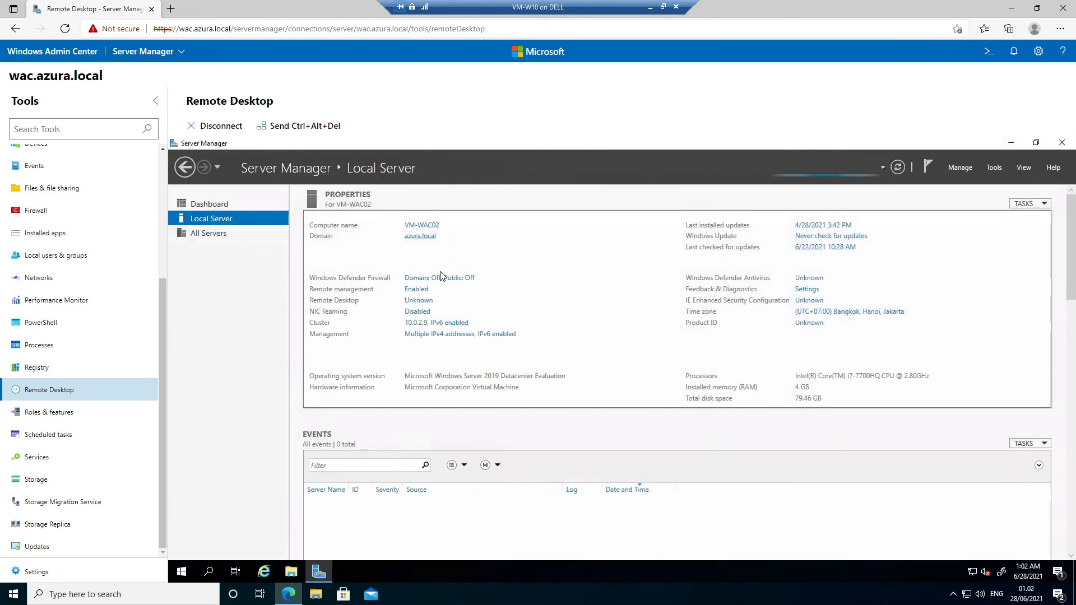
{"action": "scroll", "coordinate": [134, 348], "scroll_direction": "up", "scroll_amount": 3}
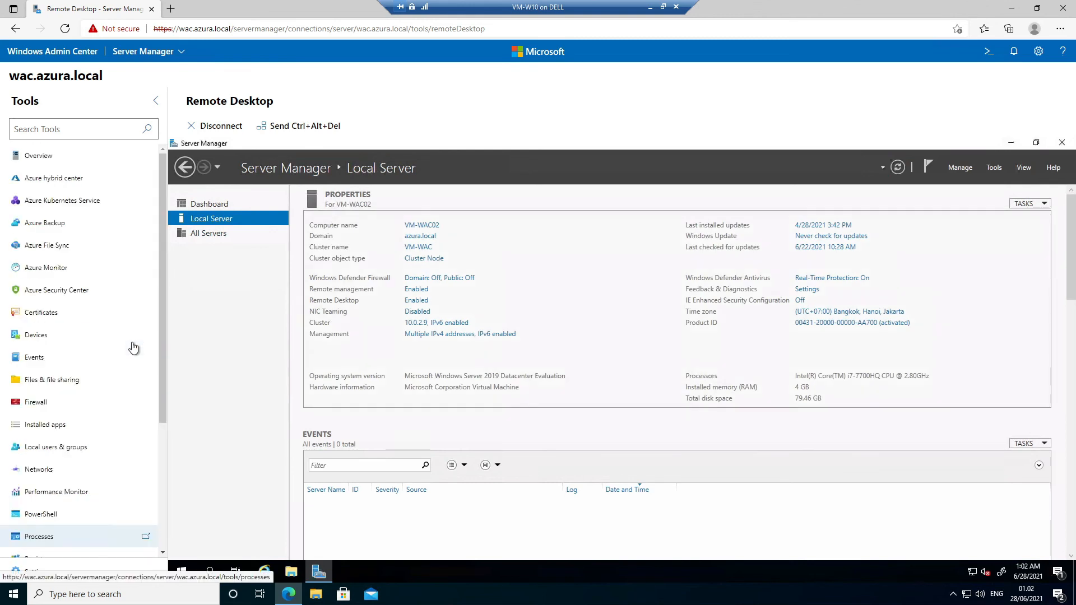
{"action": "scroll", "coordinate": [110, 376], "scroll_direction": "down", "scroll_amount": 3}
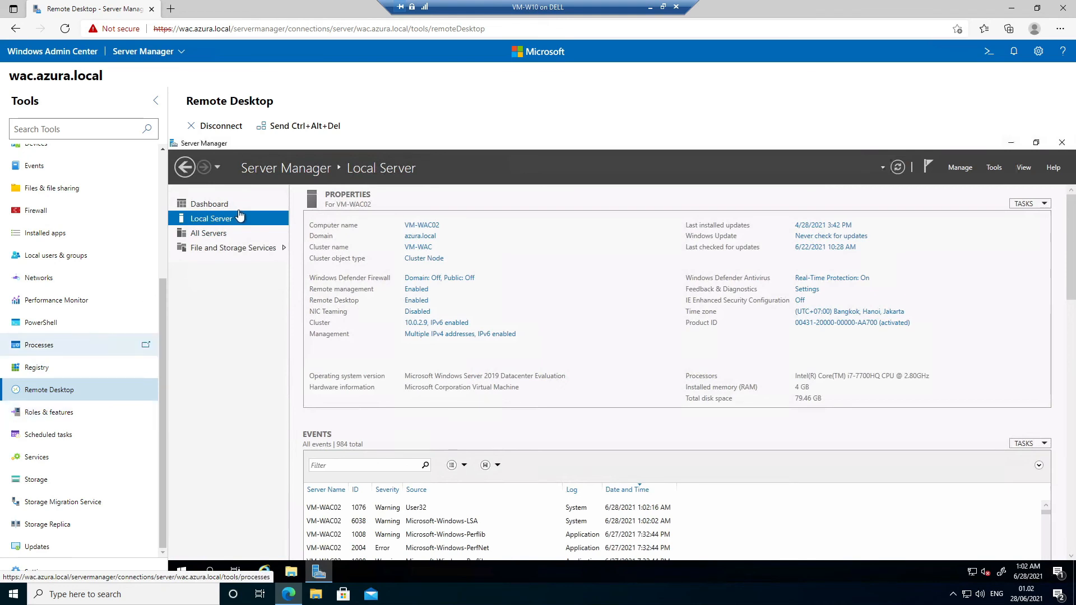
{"action": "left_click", "coordinate": [222, 127]}
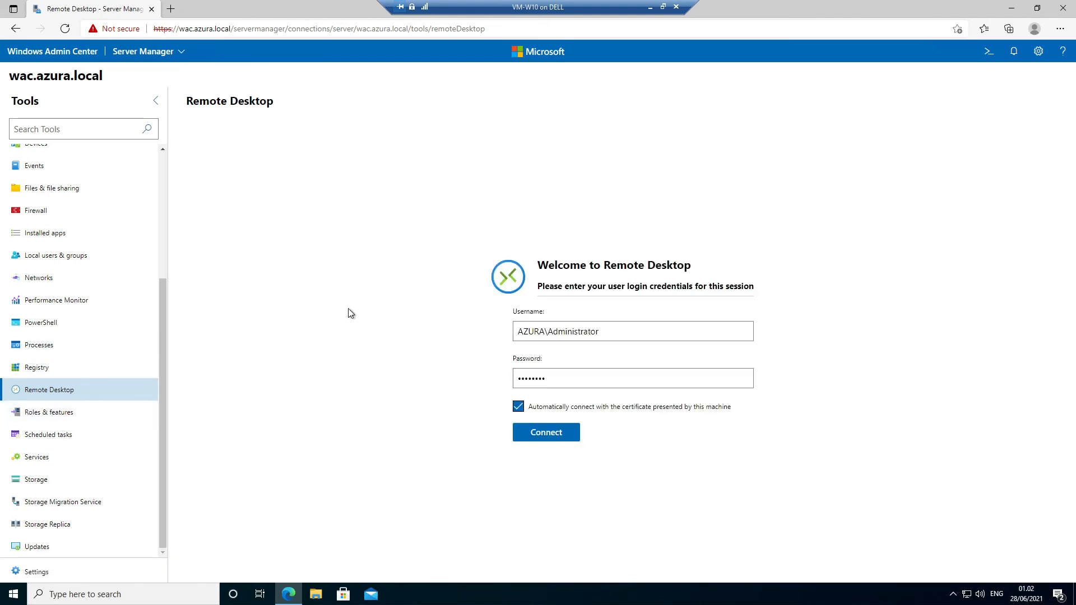
- Pass through Roles & features and Scheduled tasks to reach the list of 210 services
{"action": "left_click", "coordinate": [74, 413]}
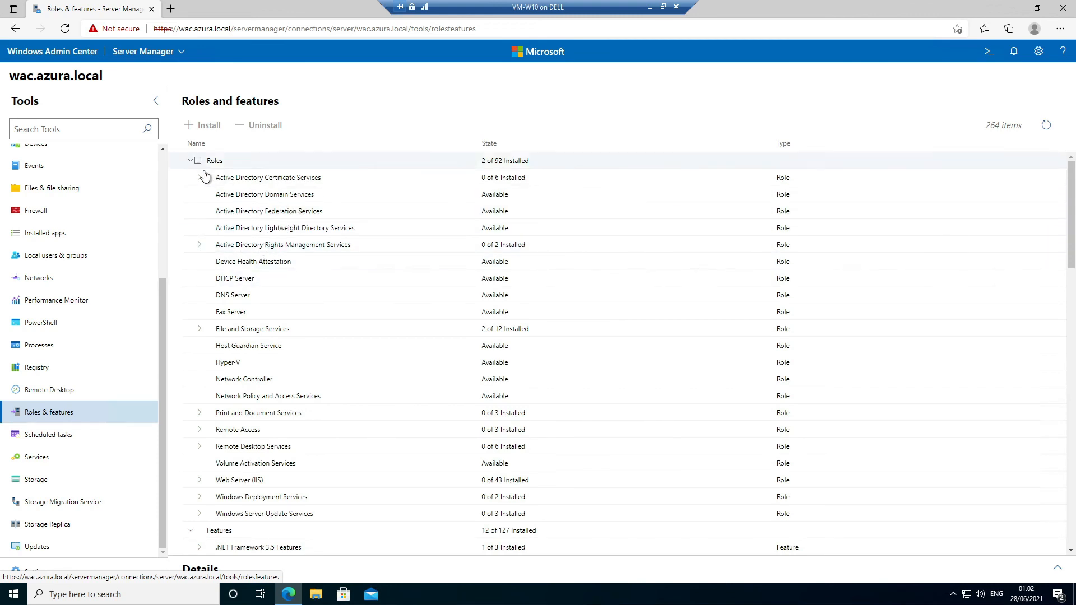
{"action": "left_click", "coordinate": [84, 441]}
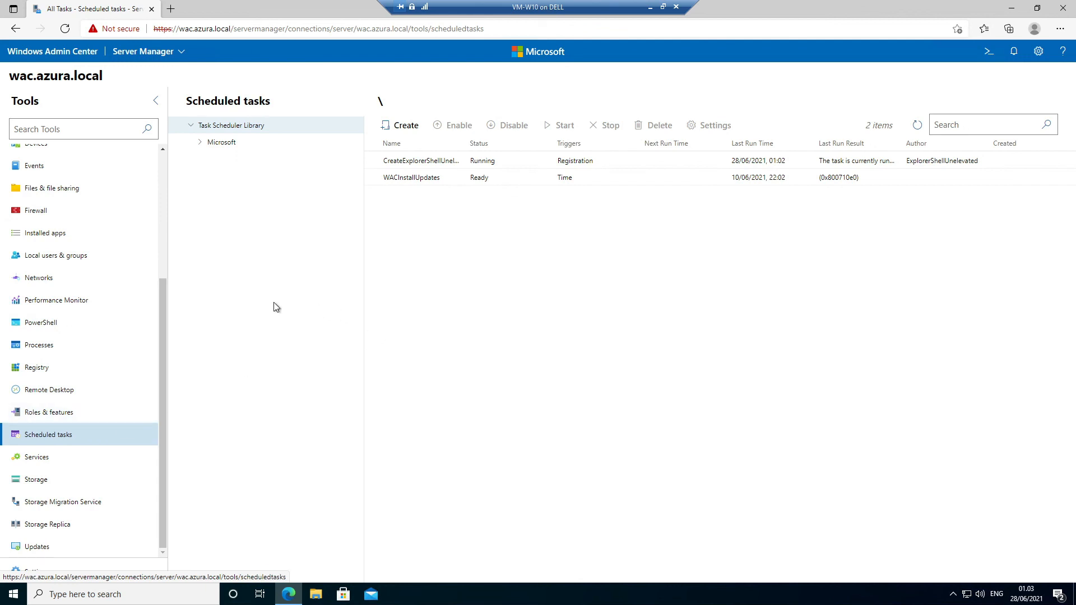
{"action": "left_click", "coordinate": [73, 456]}
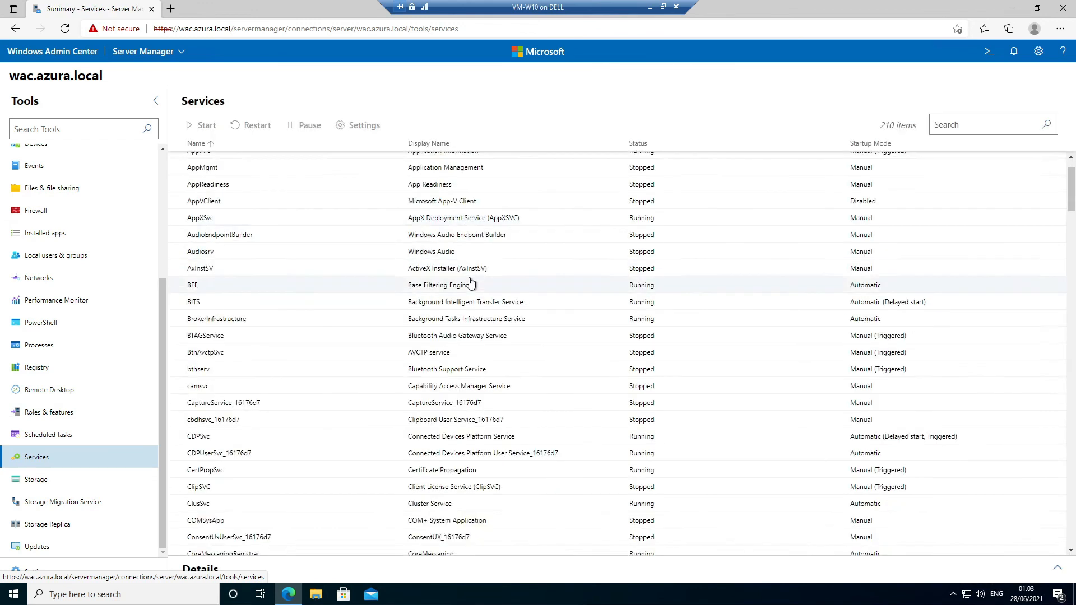
- Sort the services by Status, then Startup Mode, then back to Name
{"action": "left_click", "coordinate": [639, 145]}
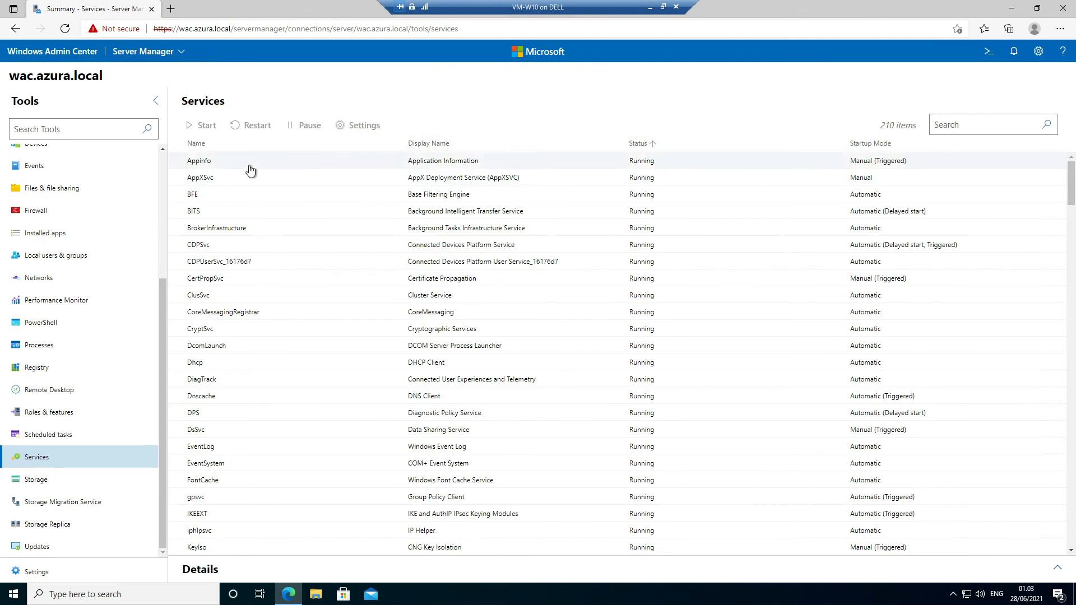
{"action": "left_click", "coordinate": [868, 145]}
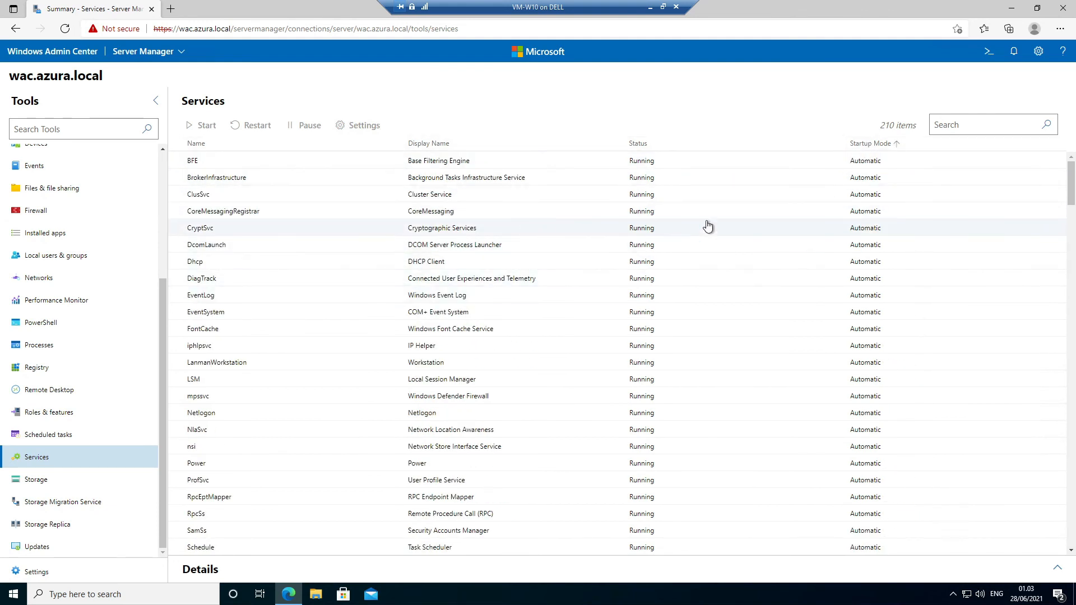
{"action": "left_click", "coordinate": [220, 144]}
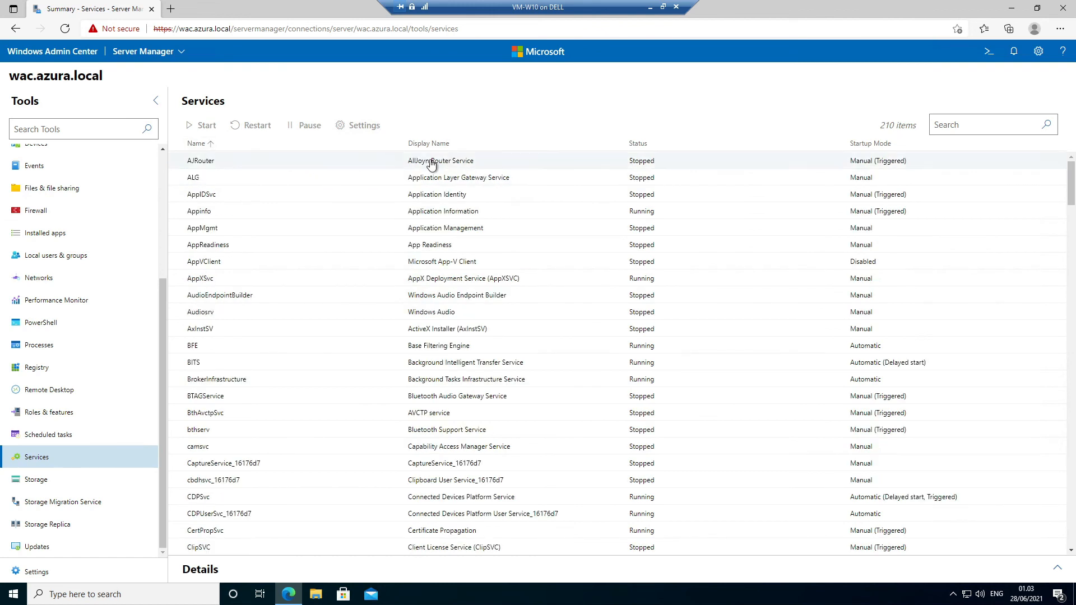
- View the AJRouter service's details and settings, close them, then bring up Storage showing Disk 0
{"action": "left_click", "coordinate": [639, 162]}
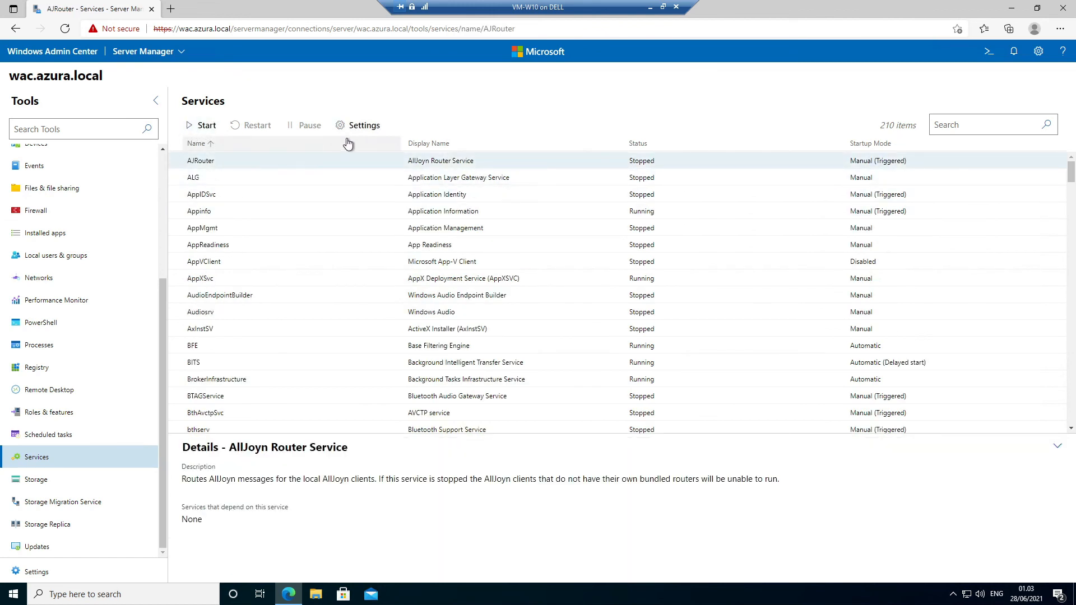
{"action": "left_click", "coordinate": [365, 127]}
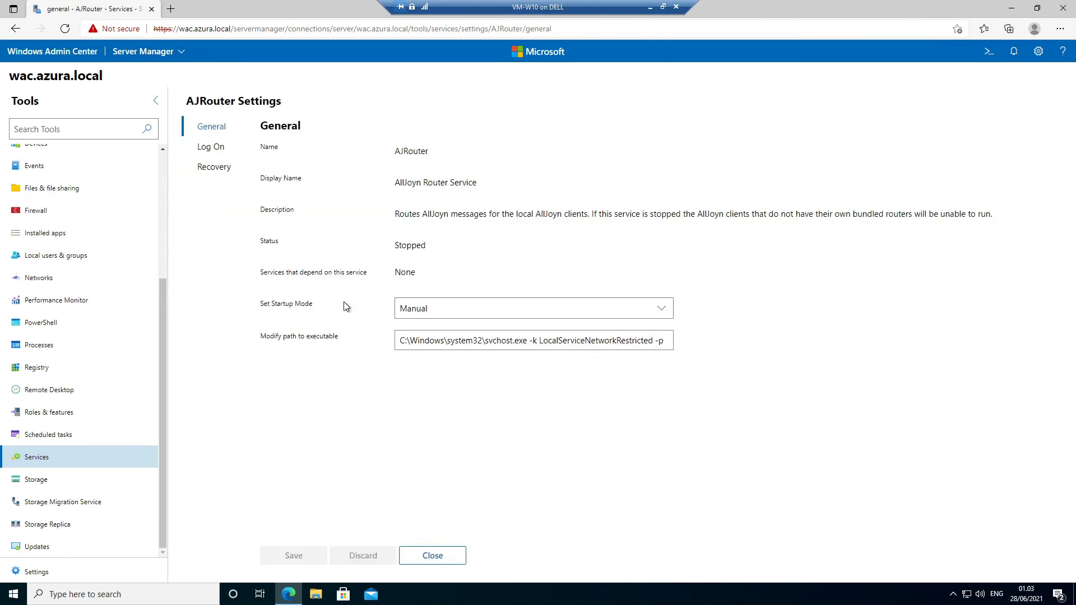
{"action": "left_click", "coordinate": [439, 555]}
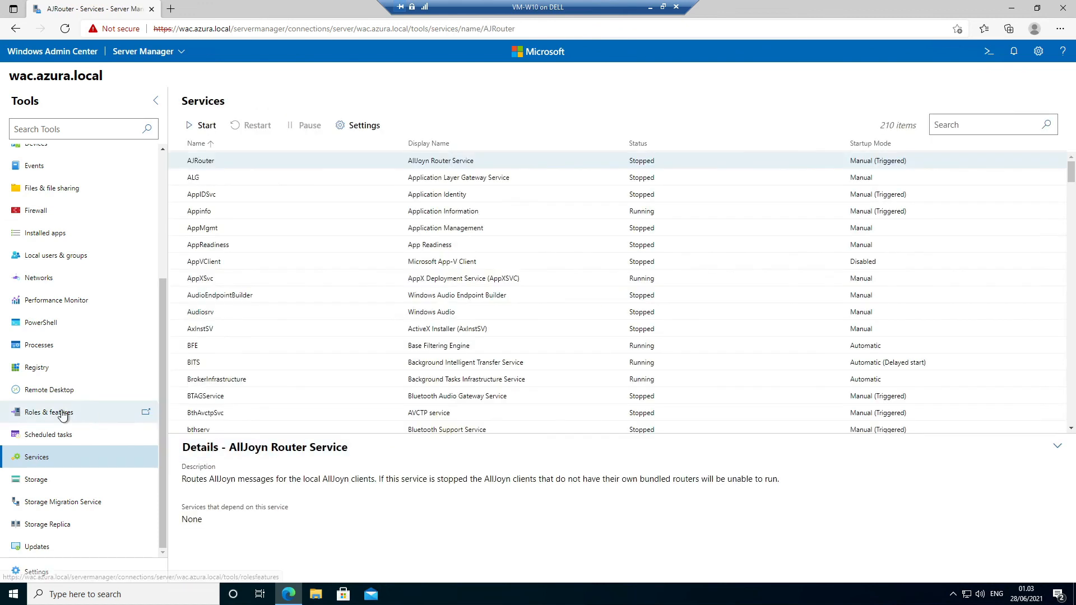
{"action": "left_click", "coordinate": [65, 487]}
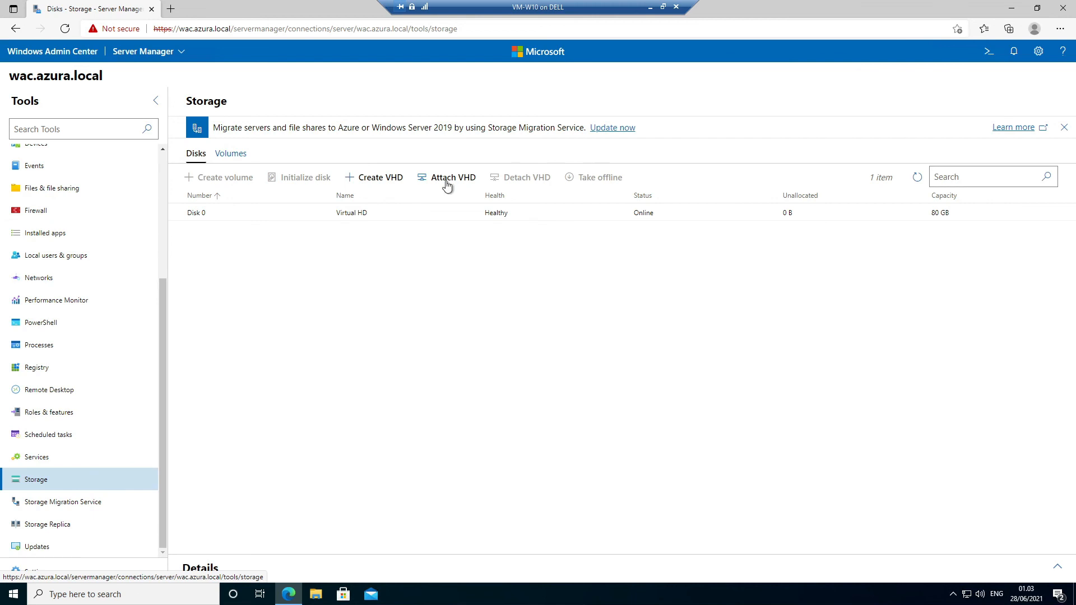
- Browse Storage Migration Service and Storage Replica, then bring up Updates listing 2 available updates
{"action": "left_click", "coordinate": [85, 504]}
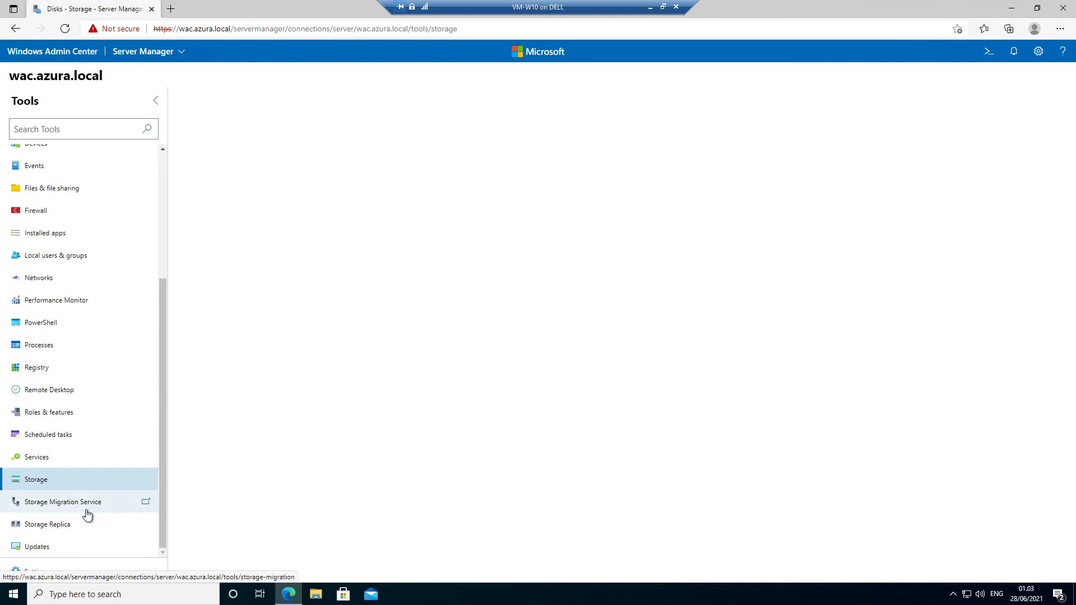
{"action": "left_click", "coordinate": [62, 530]}
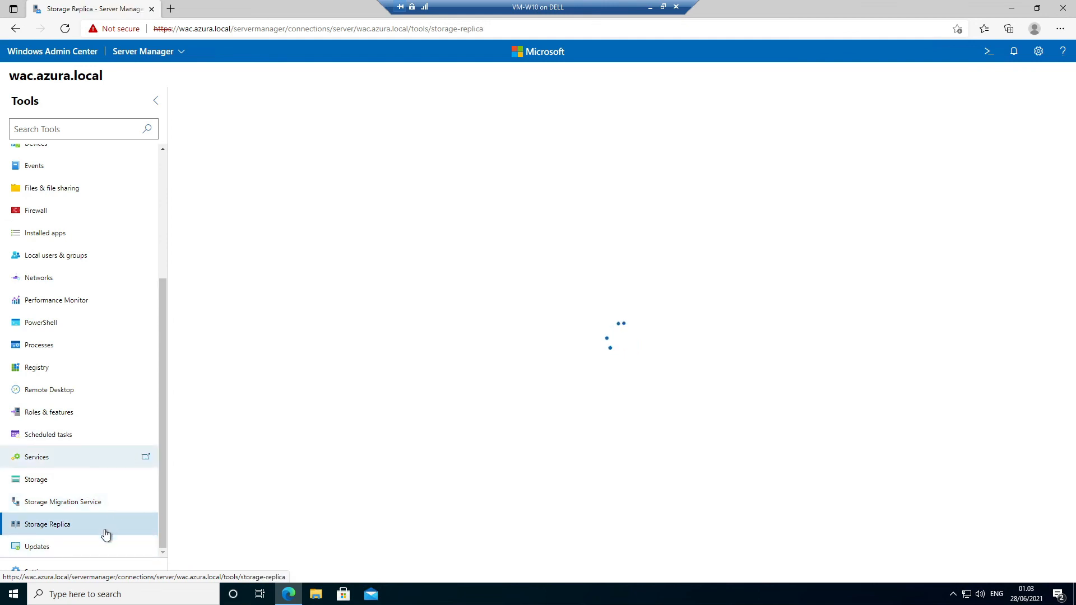
{"action": "left_click", "coordinate": [56, 547]}
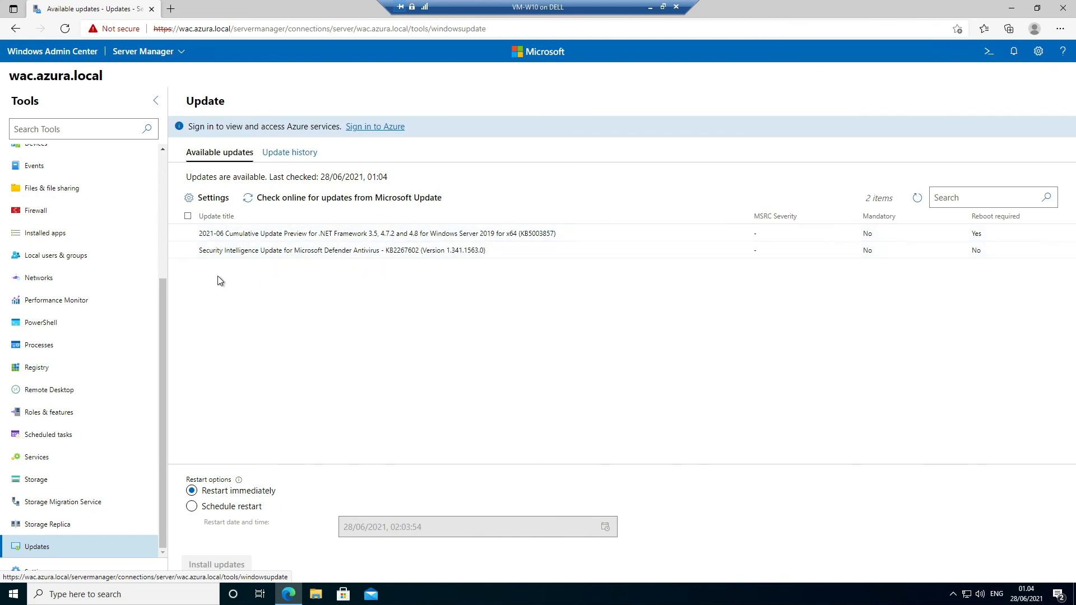
- Select both updates, keep the restart set to Restart immediately, and start installing them
{"action": "left_click", "coordinate": [188, 217]}
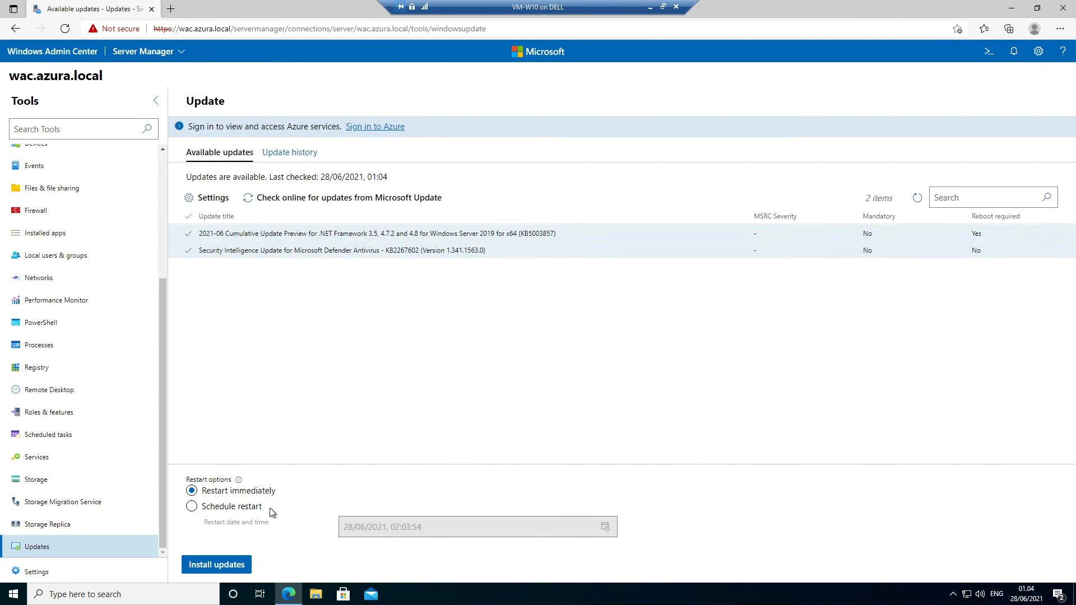
{"action": "left_click", "coordinate": [244, 513]}
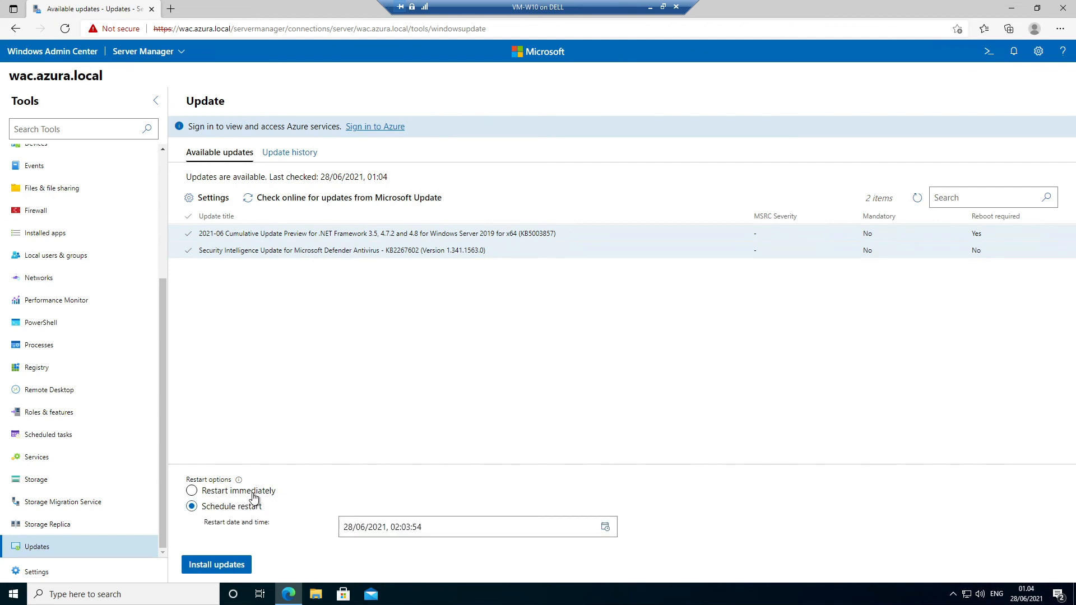
{"action": "left_click", "coordinate": [254, 496]}
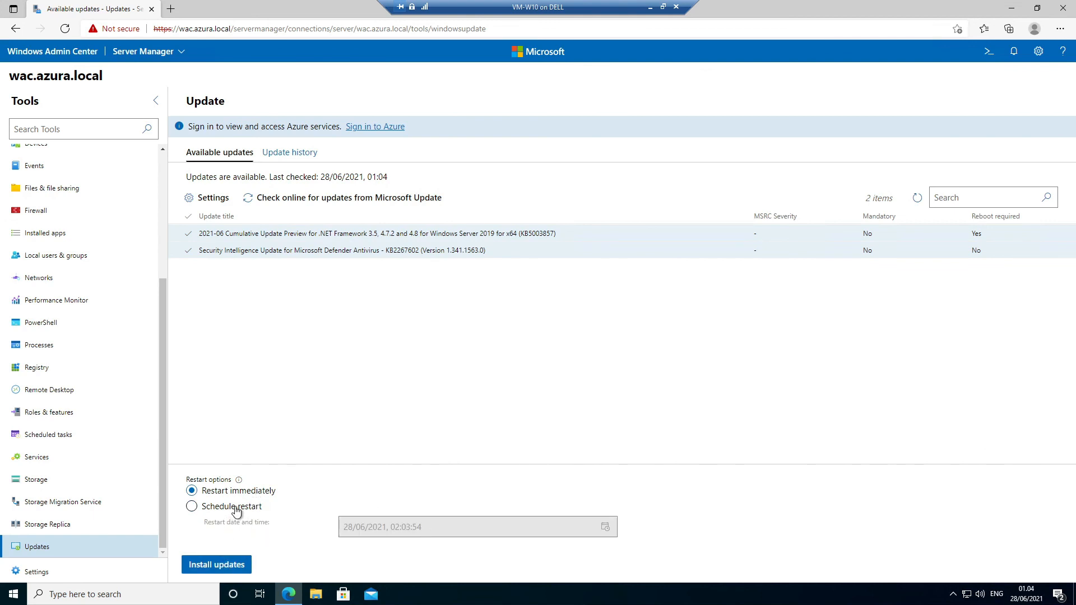
{"action": "left_click", "coordinate": [223, 563]}
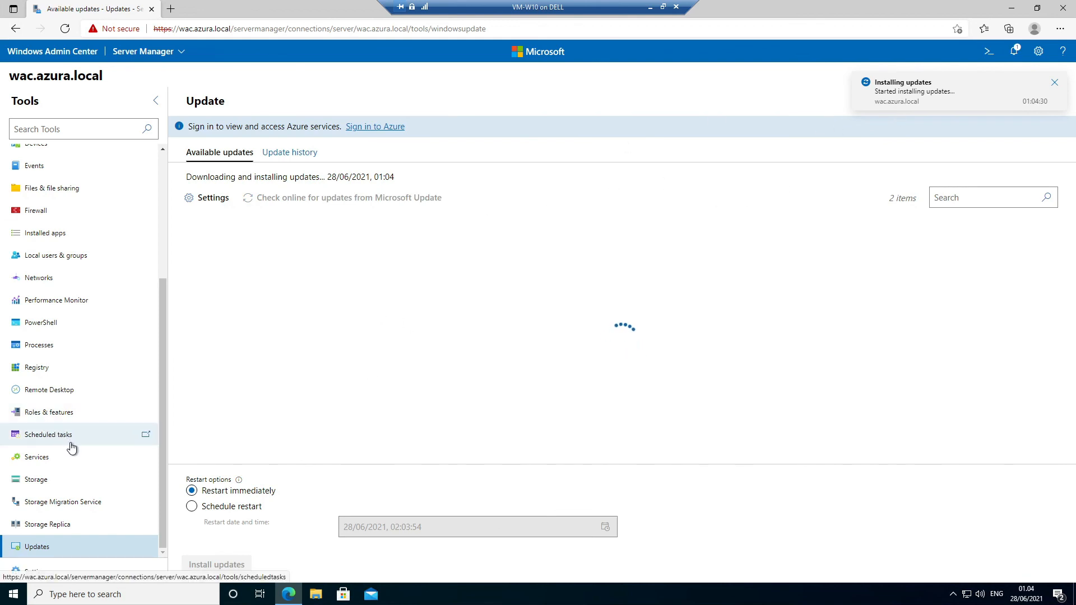
{"action": "left_click", "coordinate": [63, 570]}
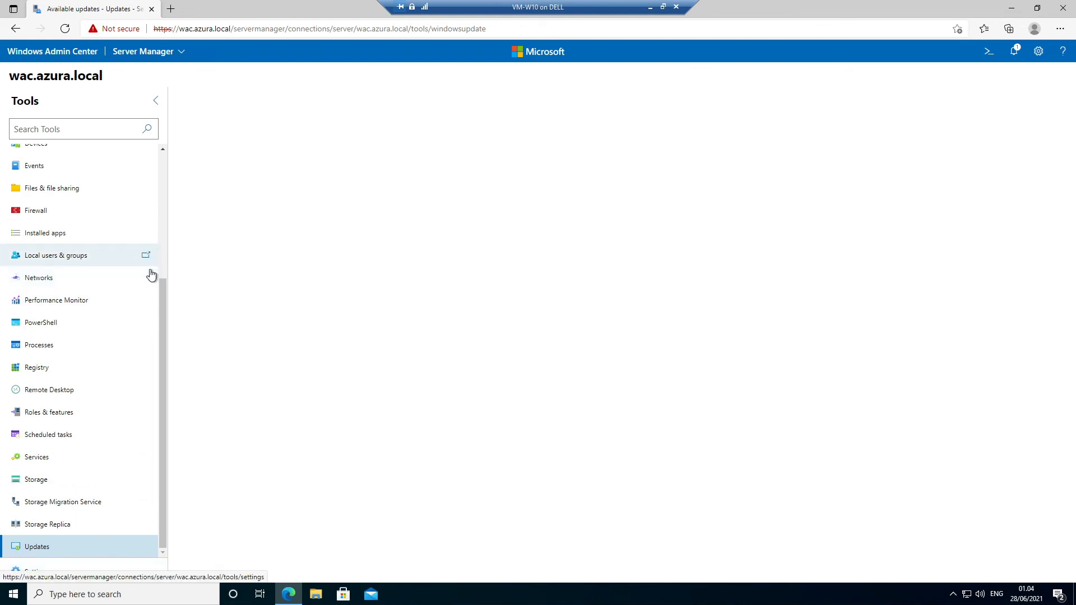
- Browse Settings: Environment variables, Azure Arc, Power configuration, Remote Desktop, then Role-based access control
{"action": "left_click", "coordinate": [77, 570]}
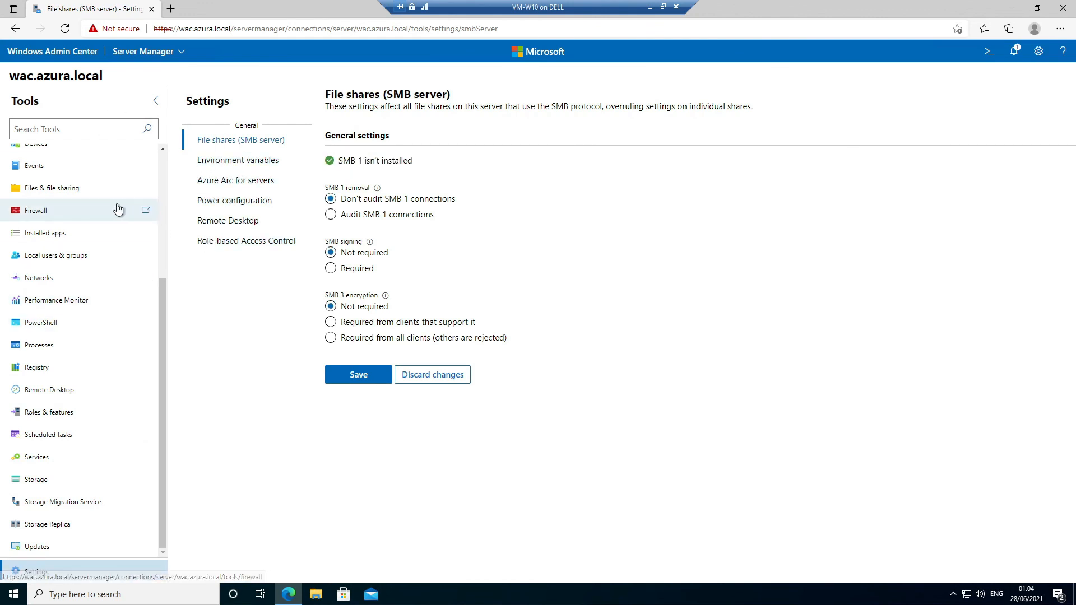
{"action": "scroll", "coordinate": [89, 246], "scroll_direction": "up", "scroll_amount": 3}
{"action": "scroll", "coordinate": [88, 252], "scroll_direction": "down", "scroll_amount": 3}
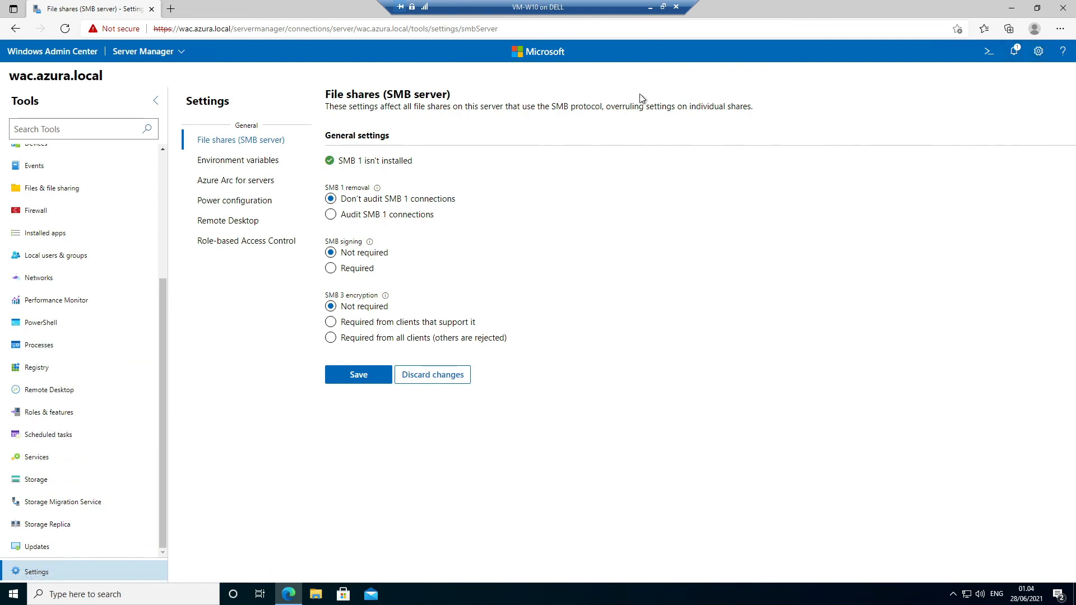
{"action": "left_click", "coordinate": [269, 161]}
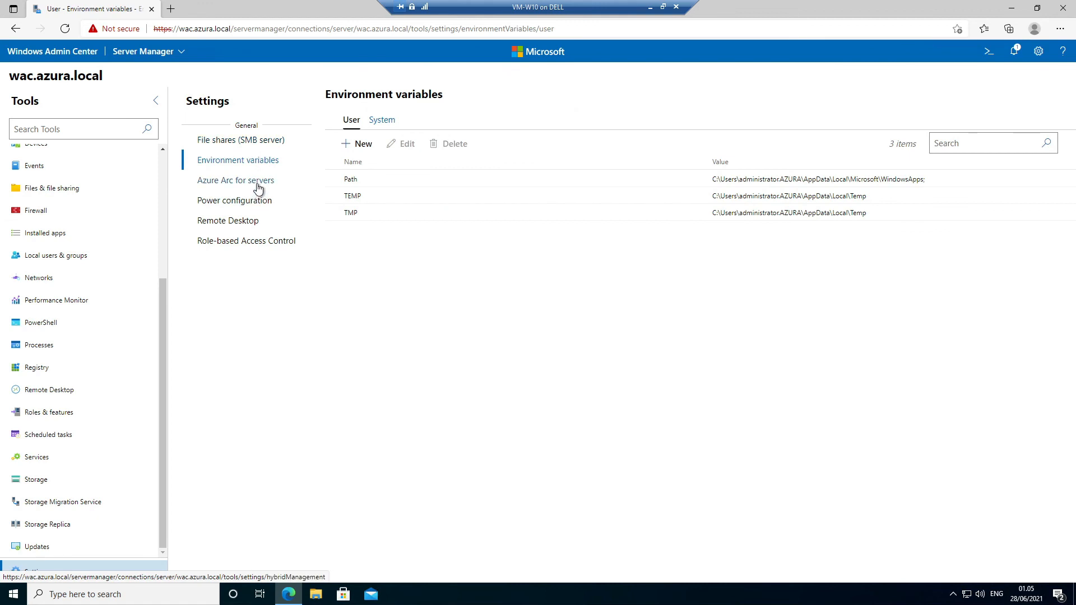
{"action": "left_click", "coordinate": [258, 185]}
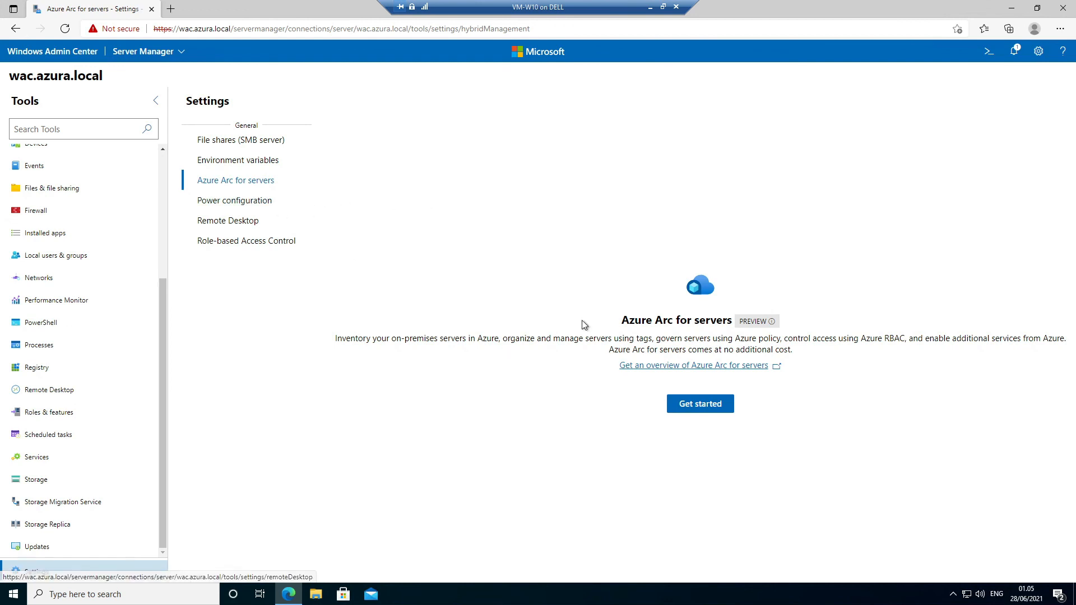
{"action": "left_click", "coordinate": [236, 202]}
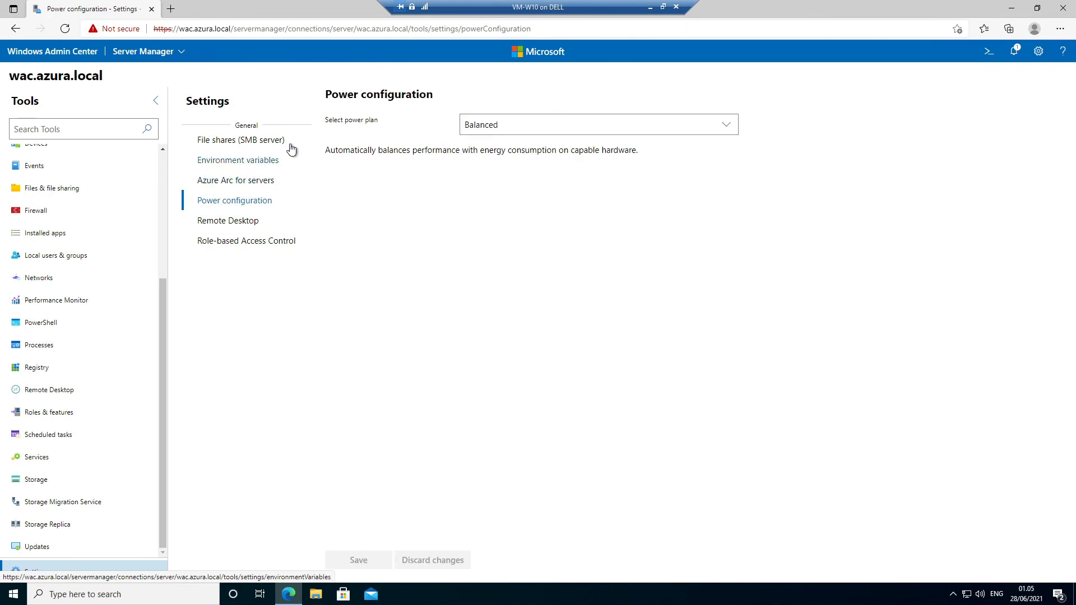
{"action": "left_click", "coordinate": [245, 223]}
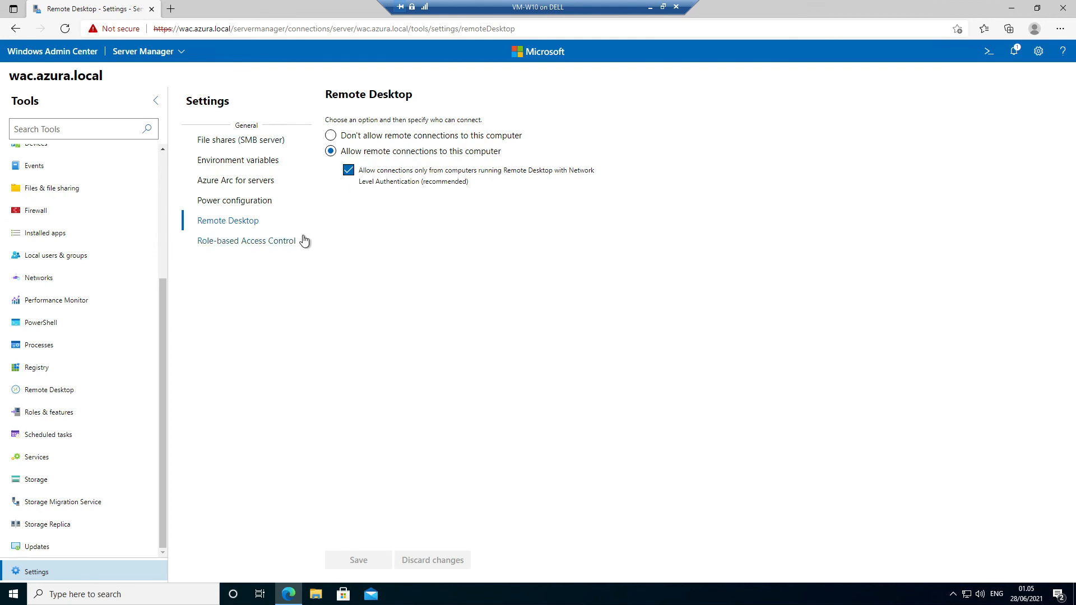
{"action": "left_click", "coordinate": [288, 244]}
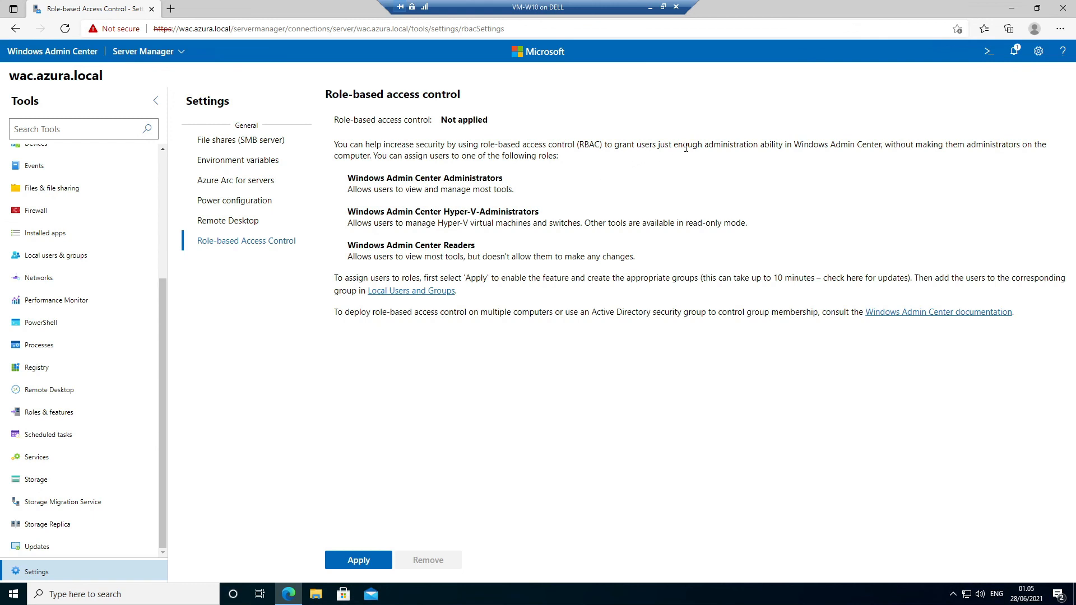
- Check the Installing updates notification, jump to the Updates page, then return to All connections
{"action": "left_click", "coordinate": [1014, 55]}
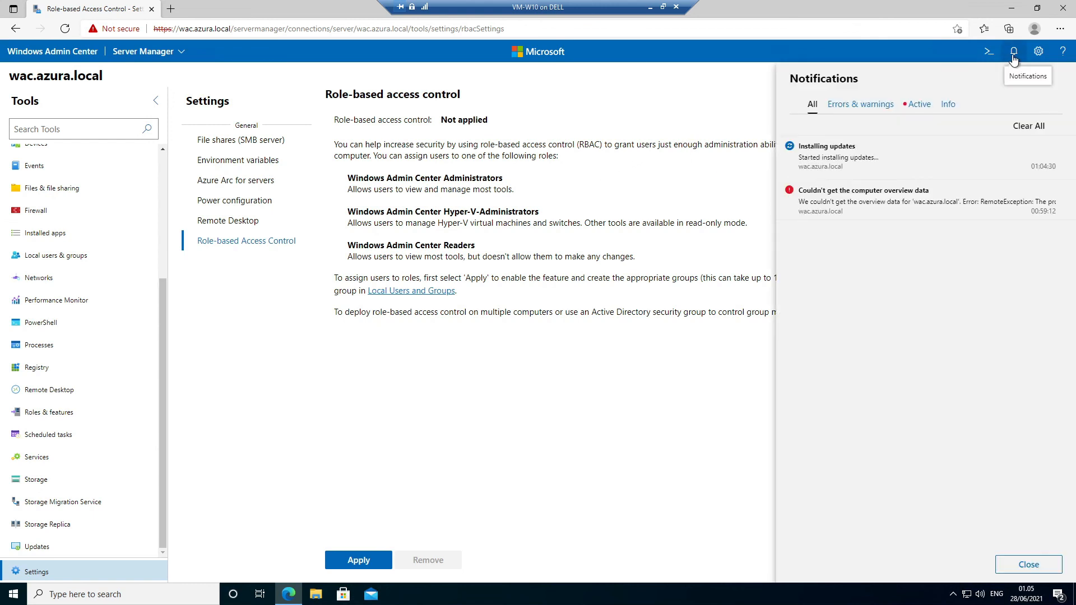
{"action": "left_click", "coordinate": [873, 154]}
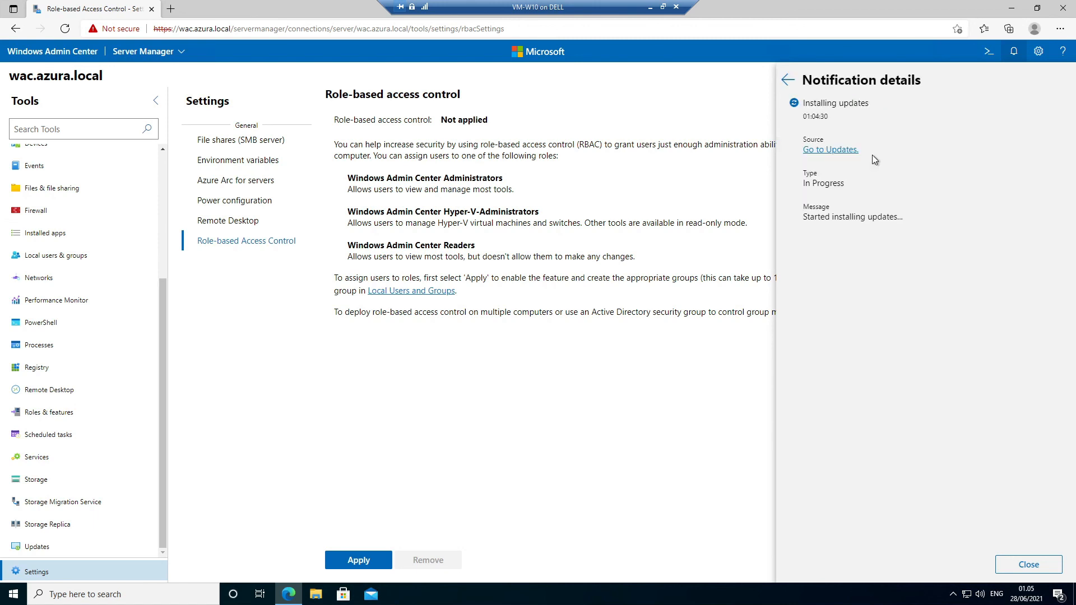
{"action": "left_click", "coordinate": [841, 149]}
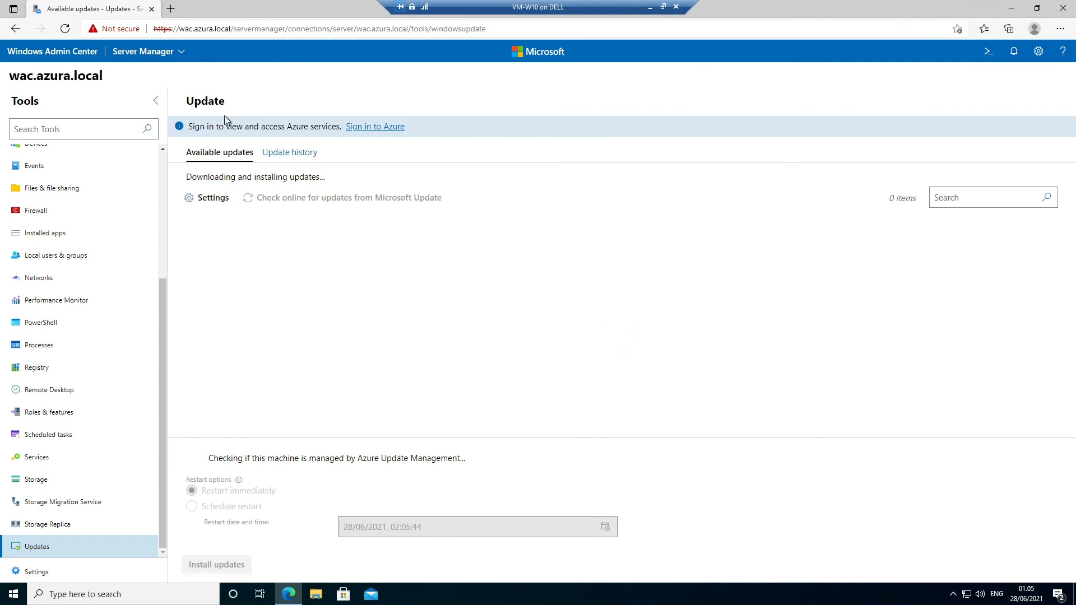
{"action": "scroll", "coordinate": [125, 209], "scroll_direction": "up", "scroll_amount": 3}
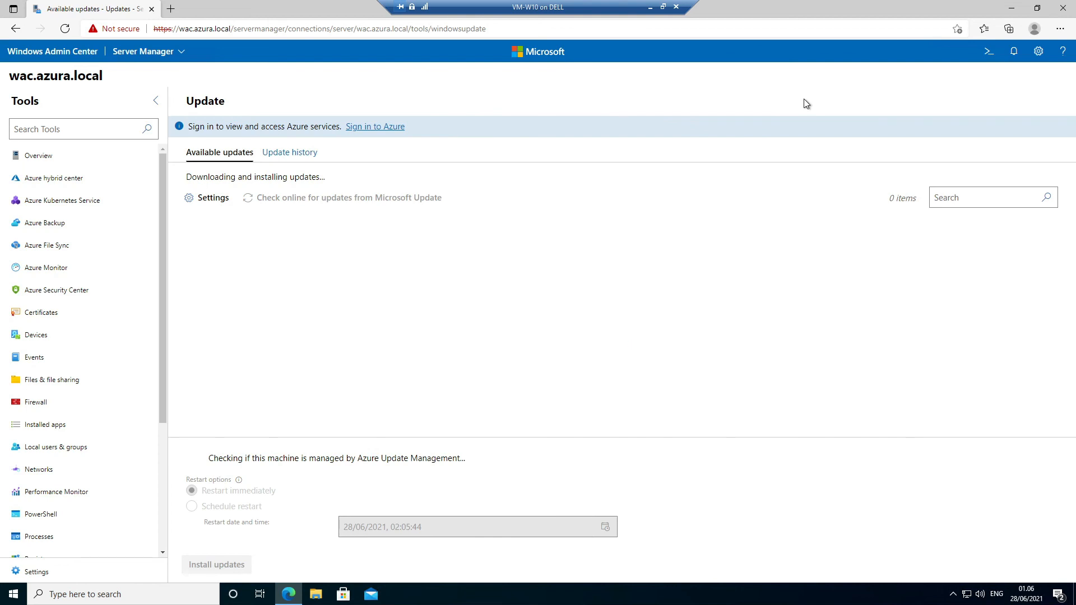
{"action": "left_click", "coordinate": [52, 51]}
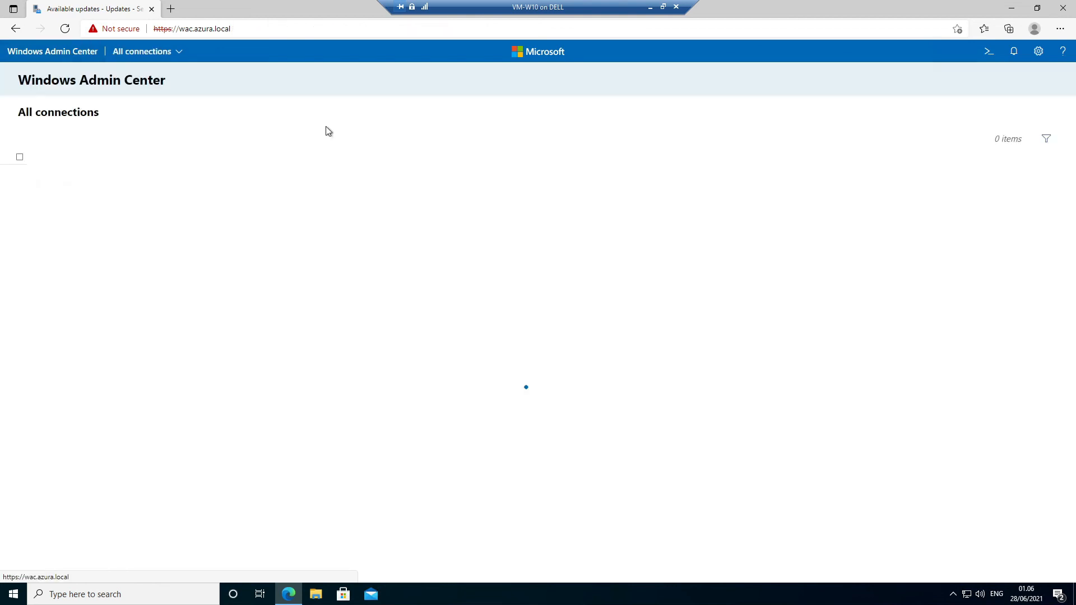